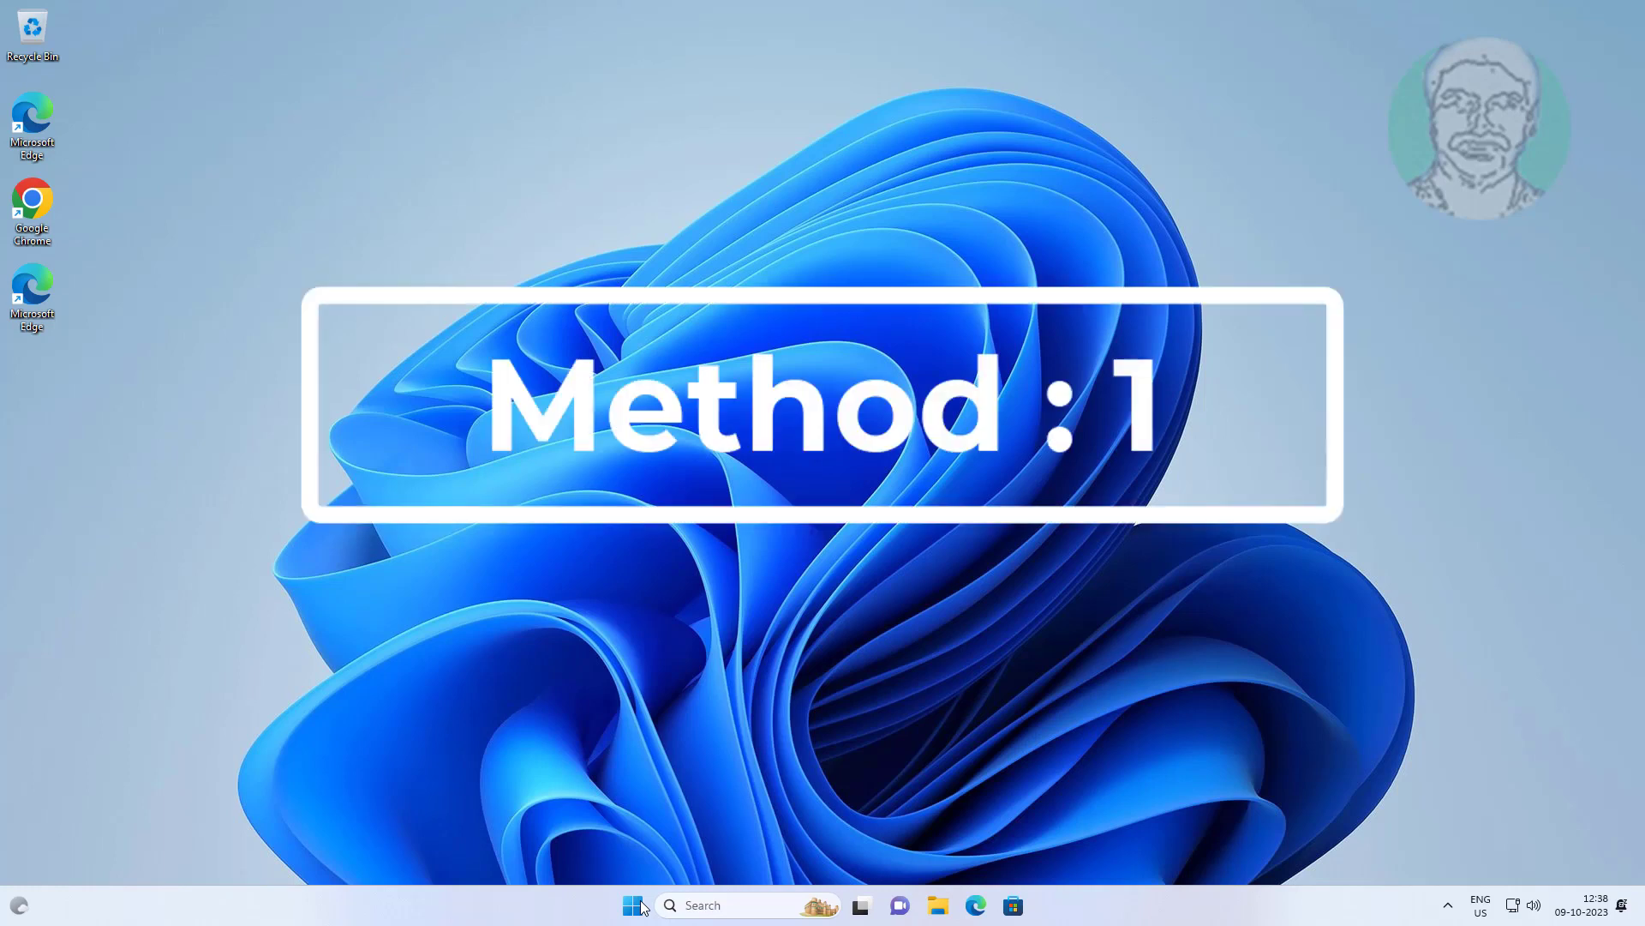
# Open Device Manager and expand the Universal Serial Bus controllers category.
pyautogui.rightClick(636, 905)
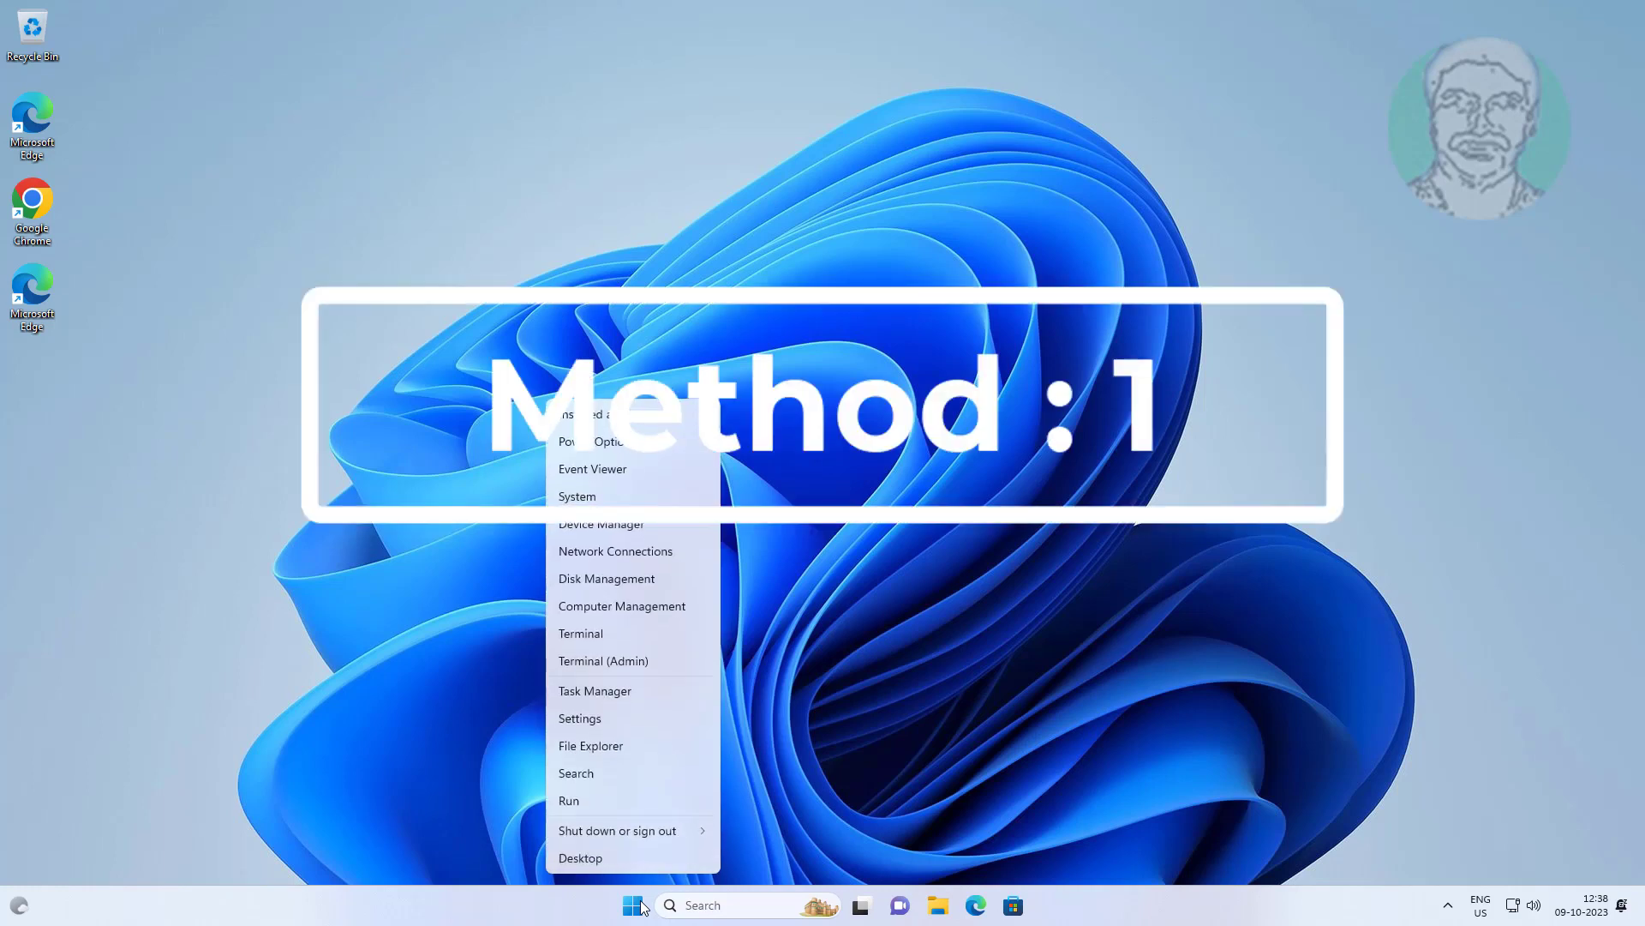
pyautogui.click(600, 524)
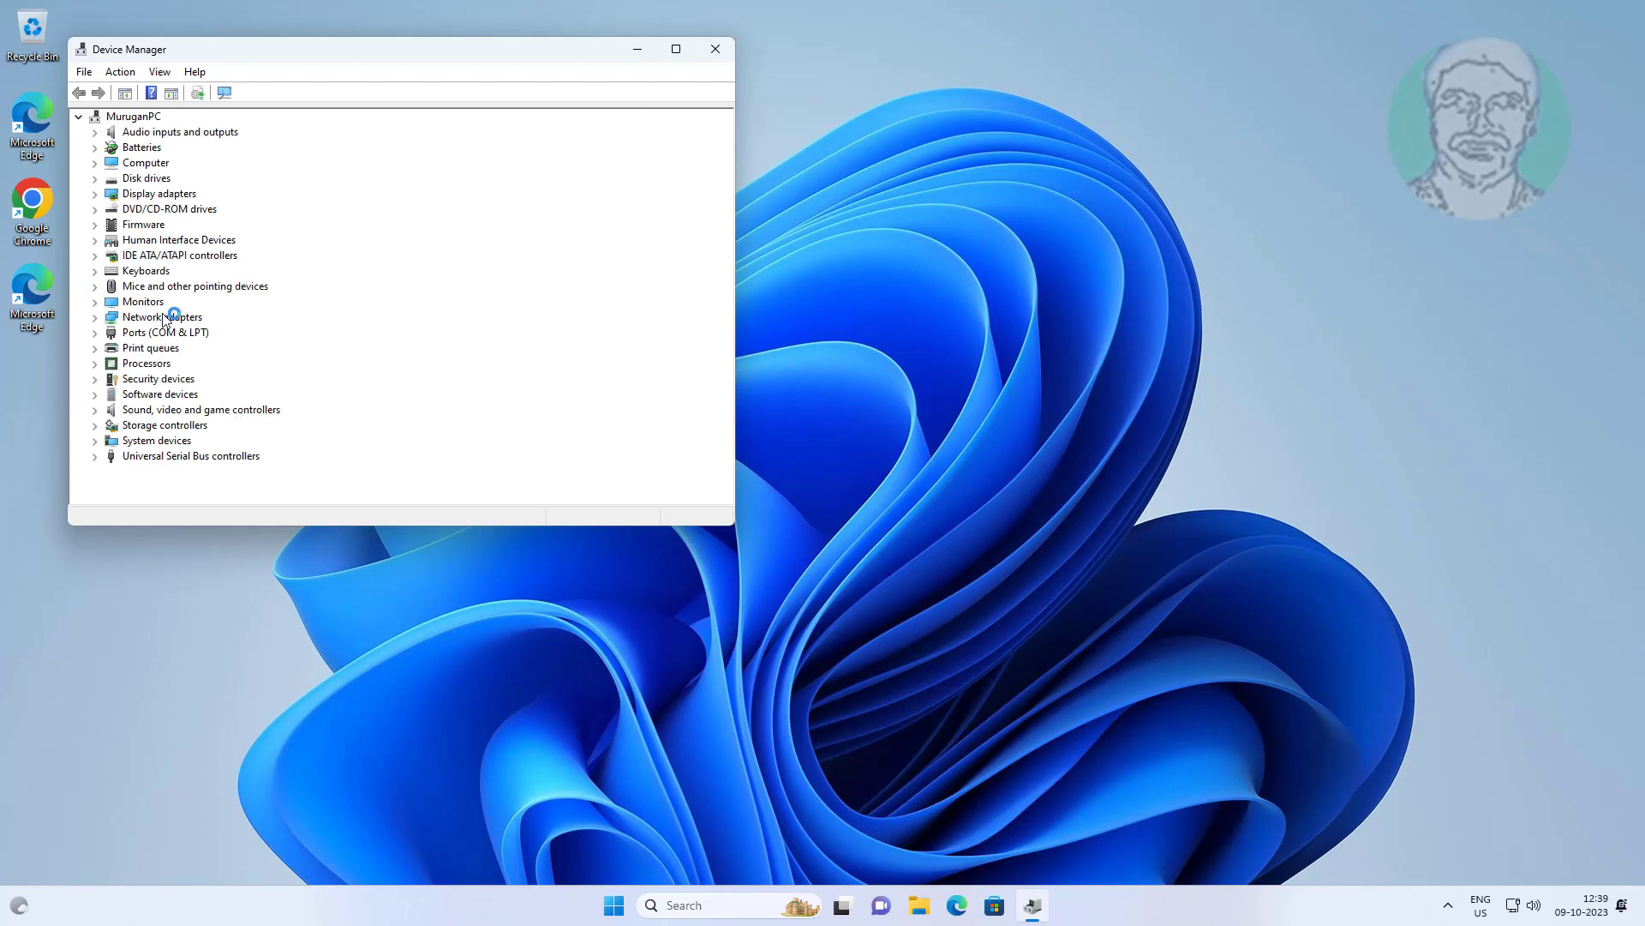
pyautogui.click(161, 459)
pyautogui.click(100, 459)
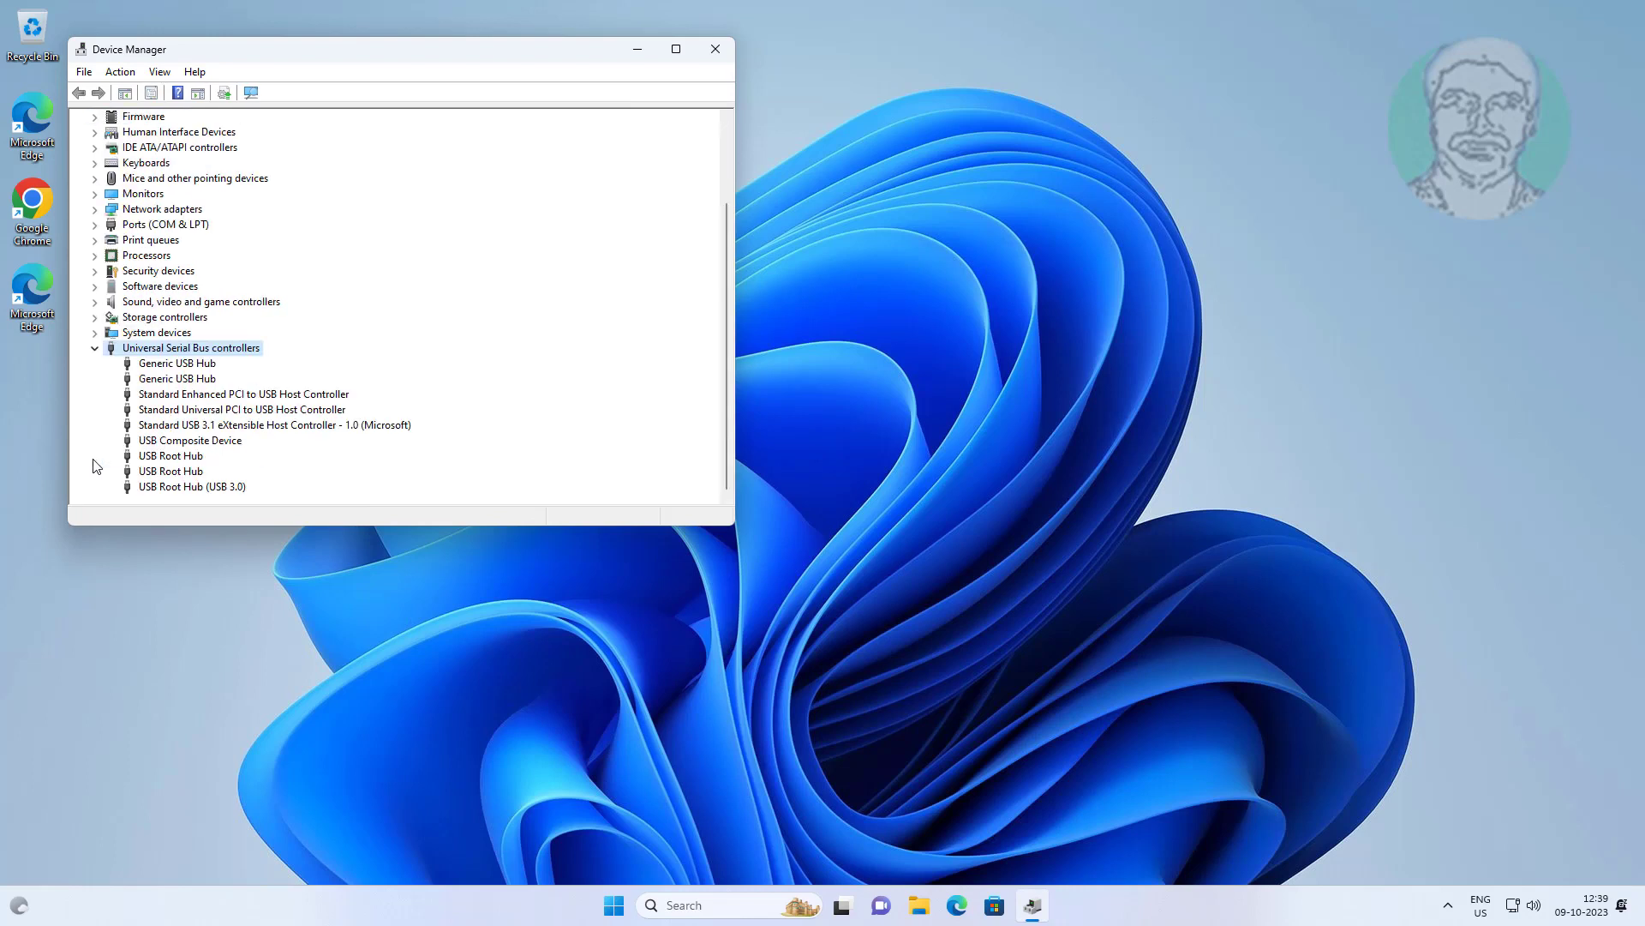
# Disable the Standard USB 3.1 eXtensible Host Controller - 1.0 (Microsoft) device and confirm the action.
pyautogui.click(279, 424)
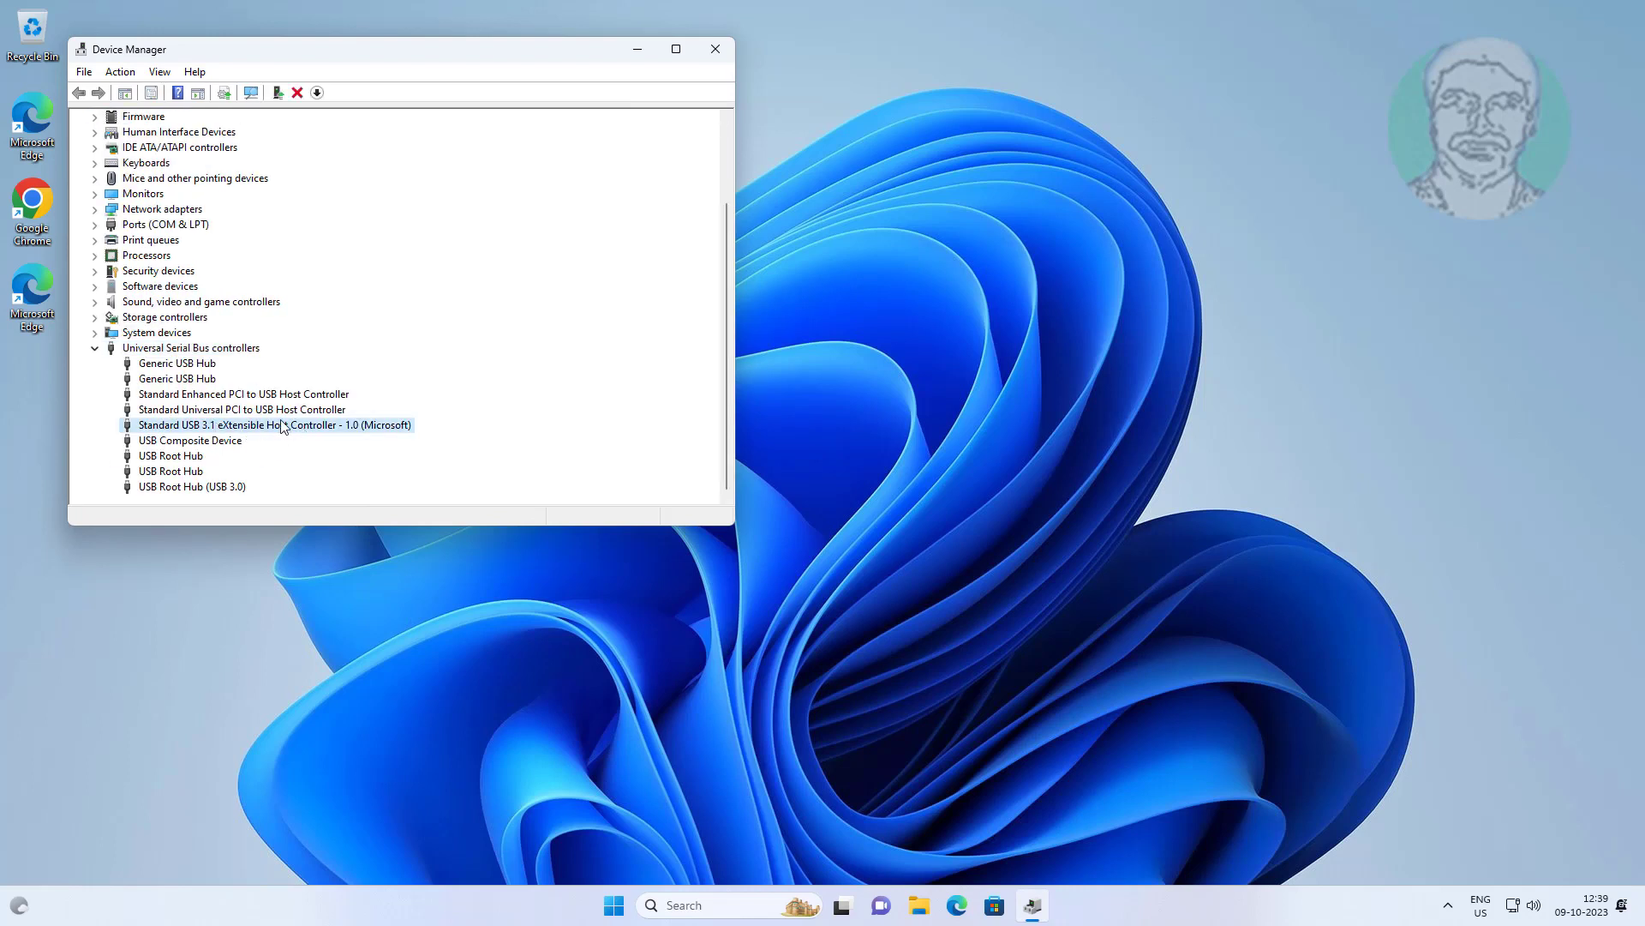
pyautogui.rightClick(300, 428)
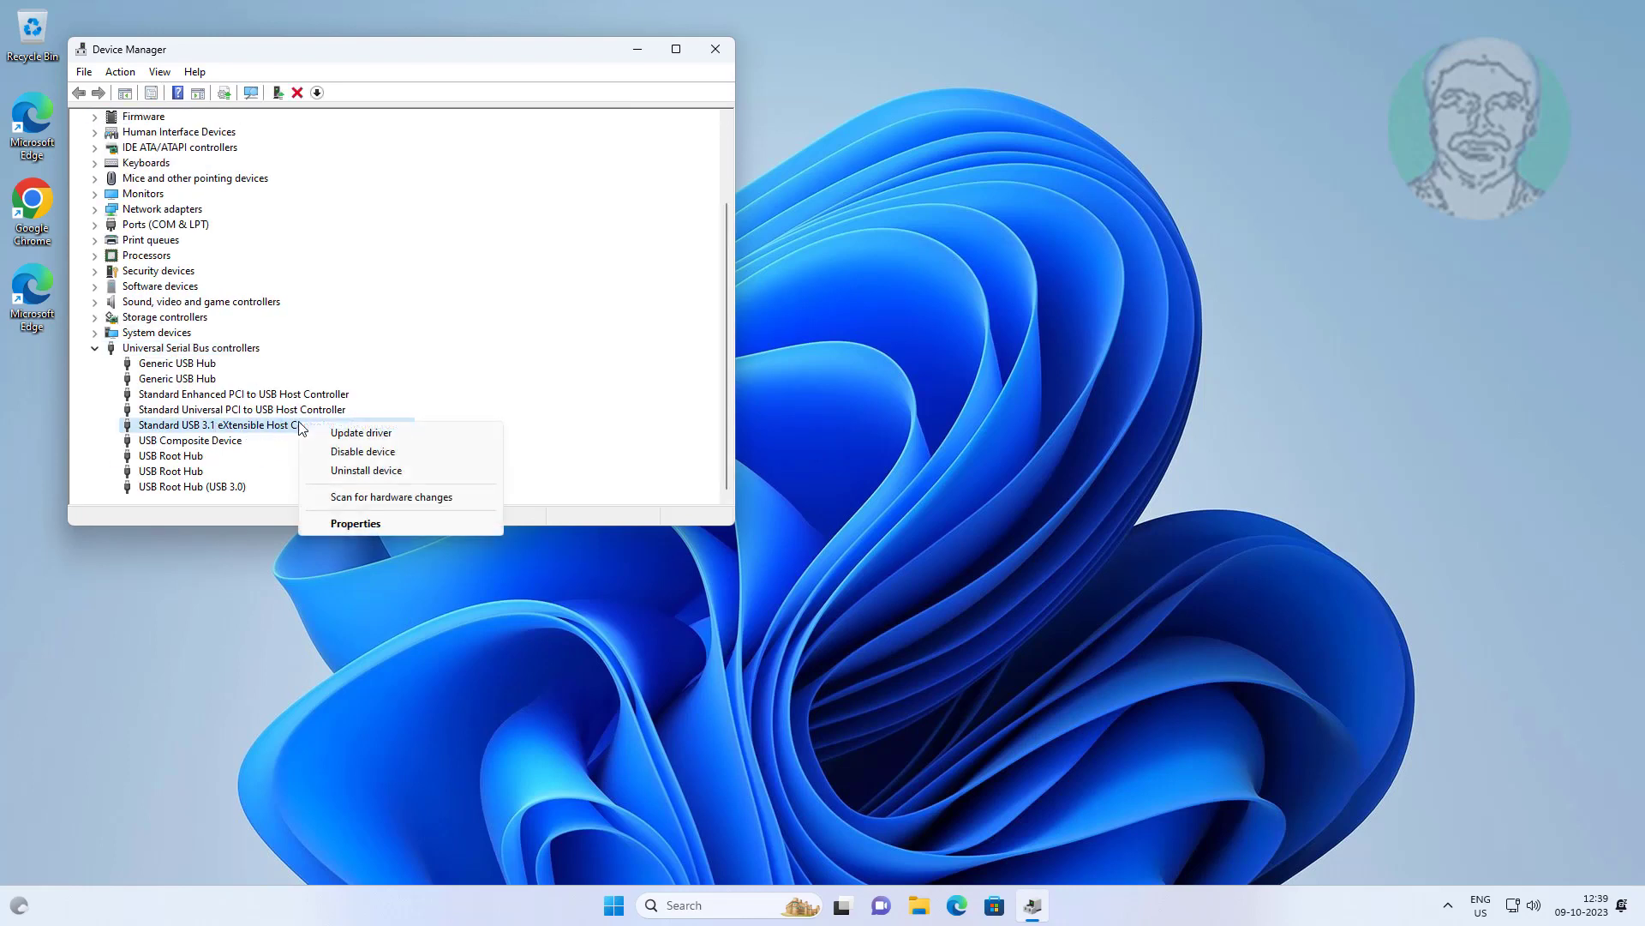
pyautogui.click(373, 452)
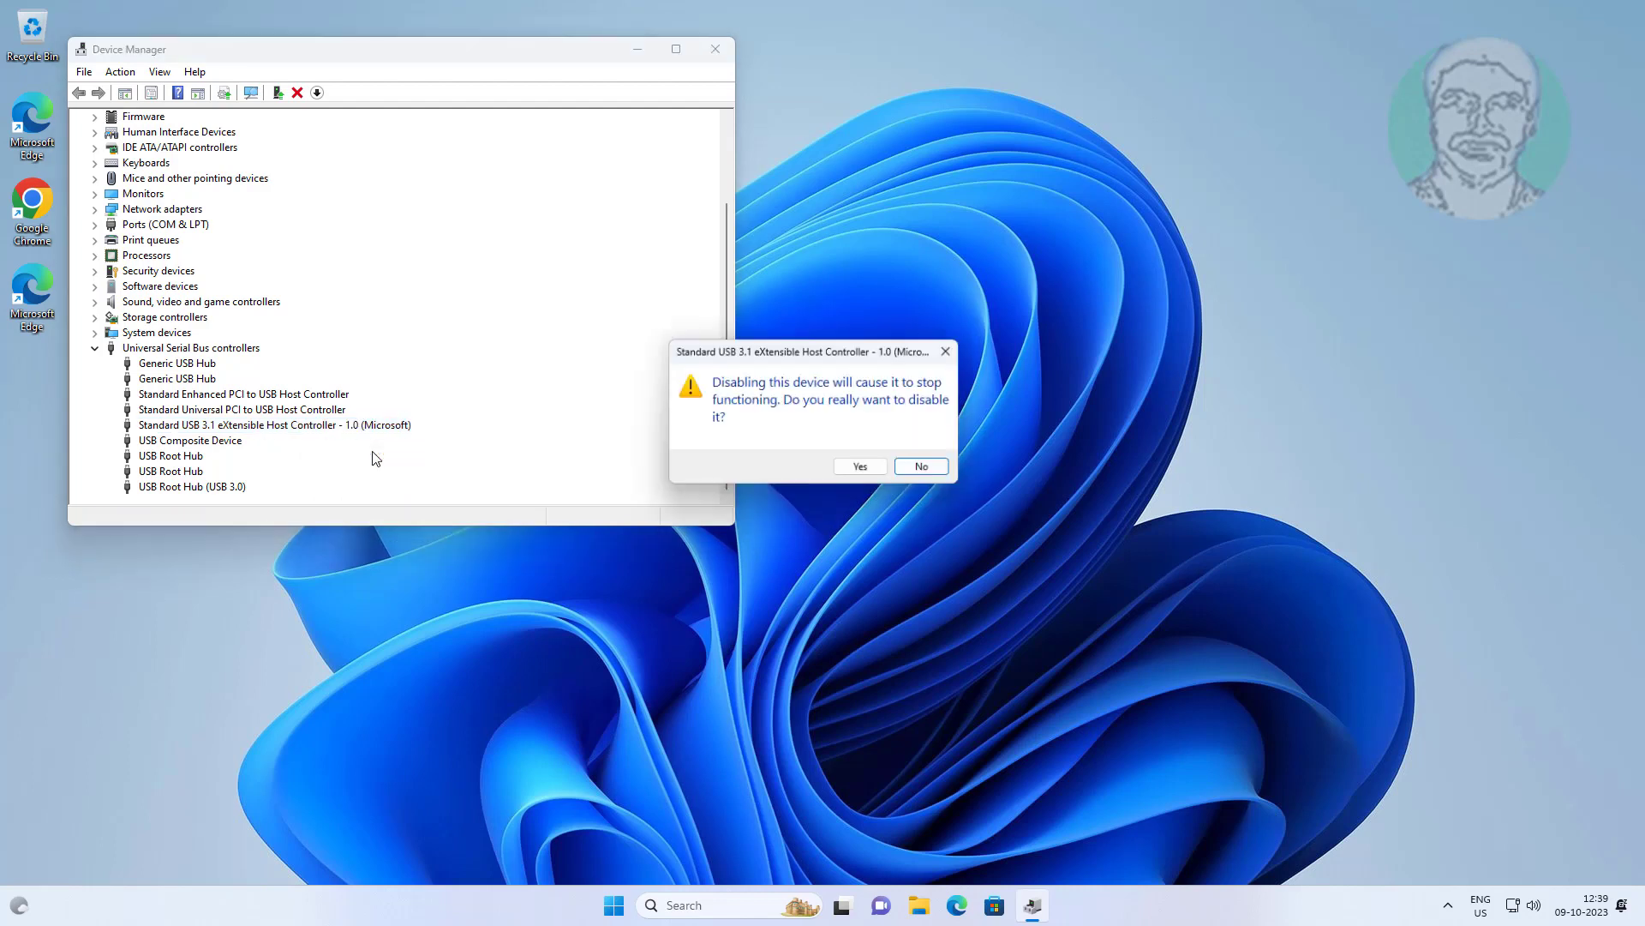
pyautogui.click(877, 468)
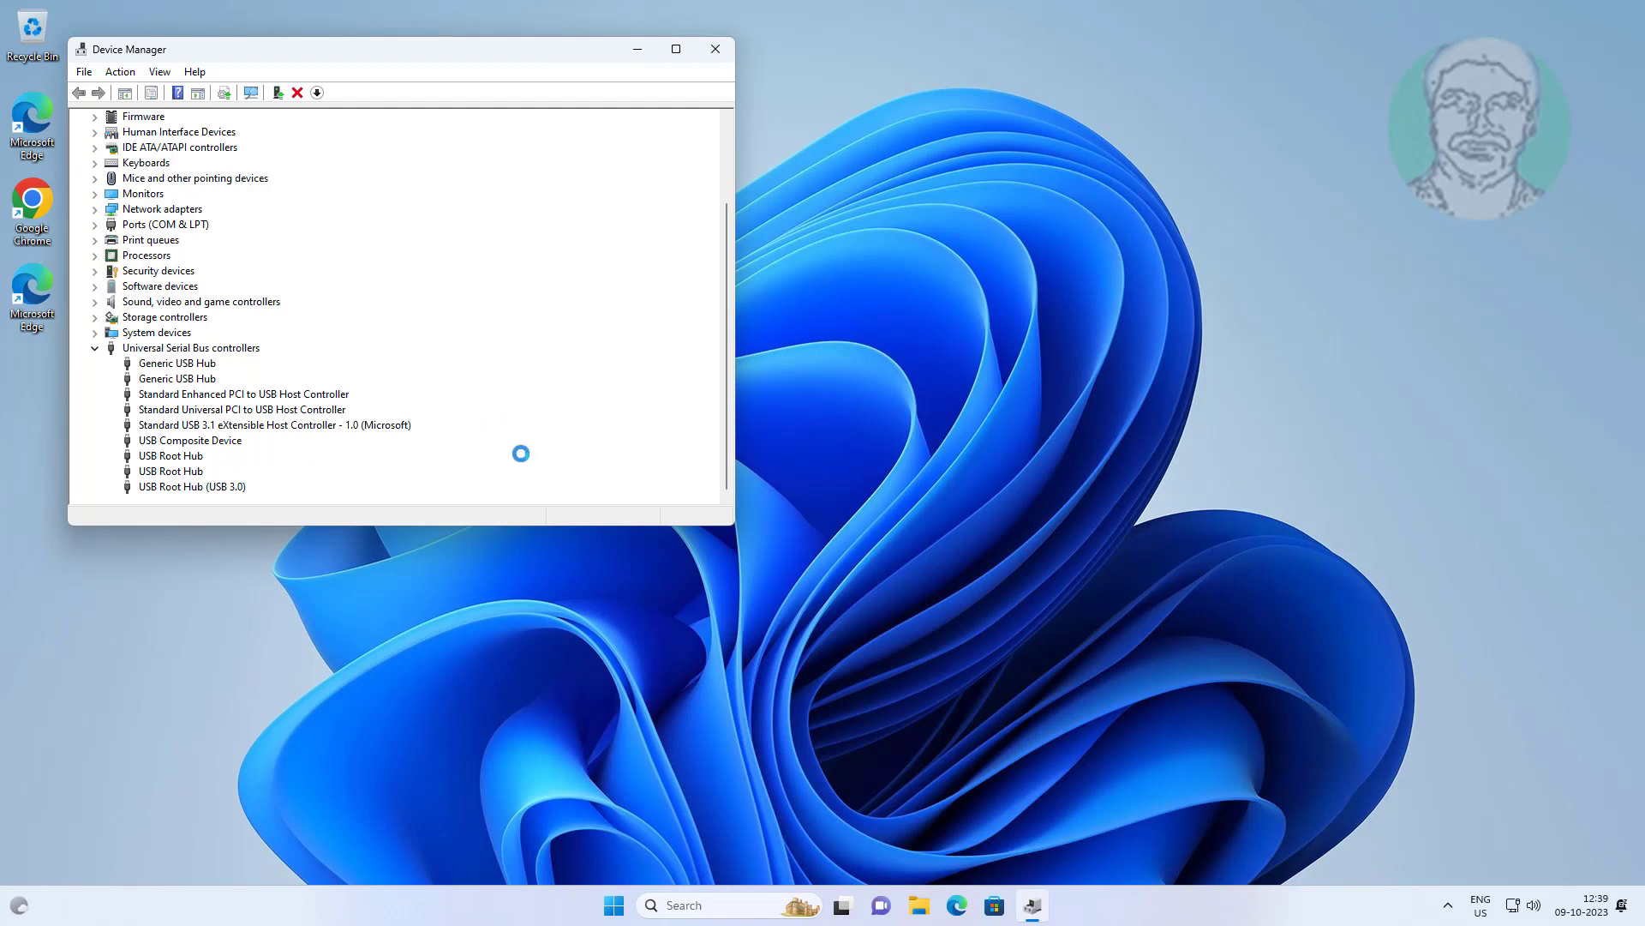
# Re-enable the Standard USB 3.1 eXtensible Host Controller - 1.0 (Microsoft) device and close Device Manager.
pyautogui.rightClick(403, 428)
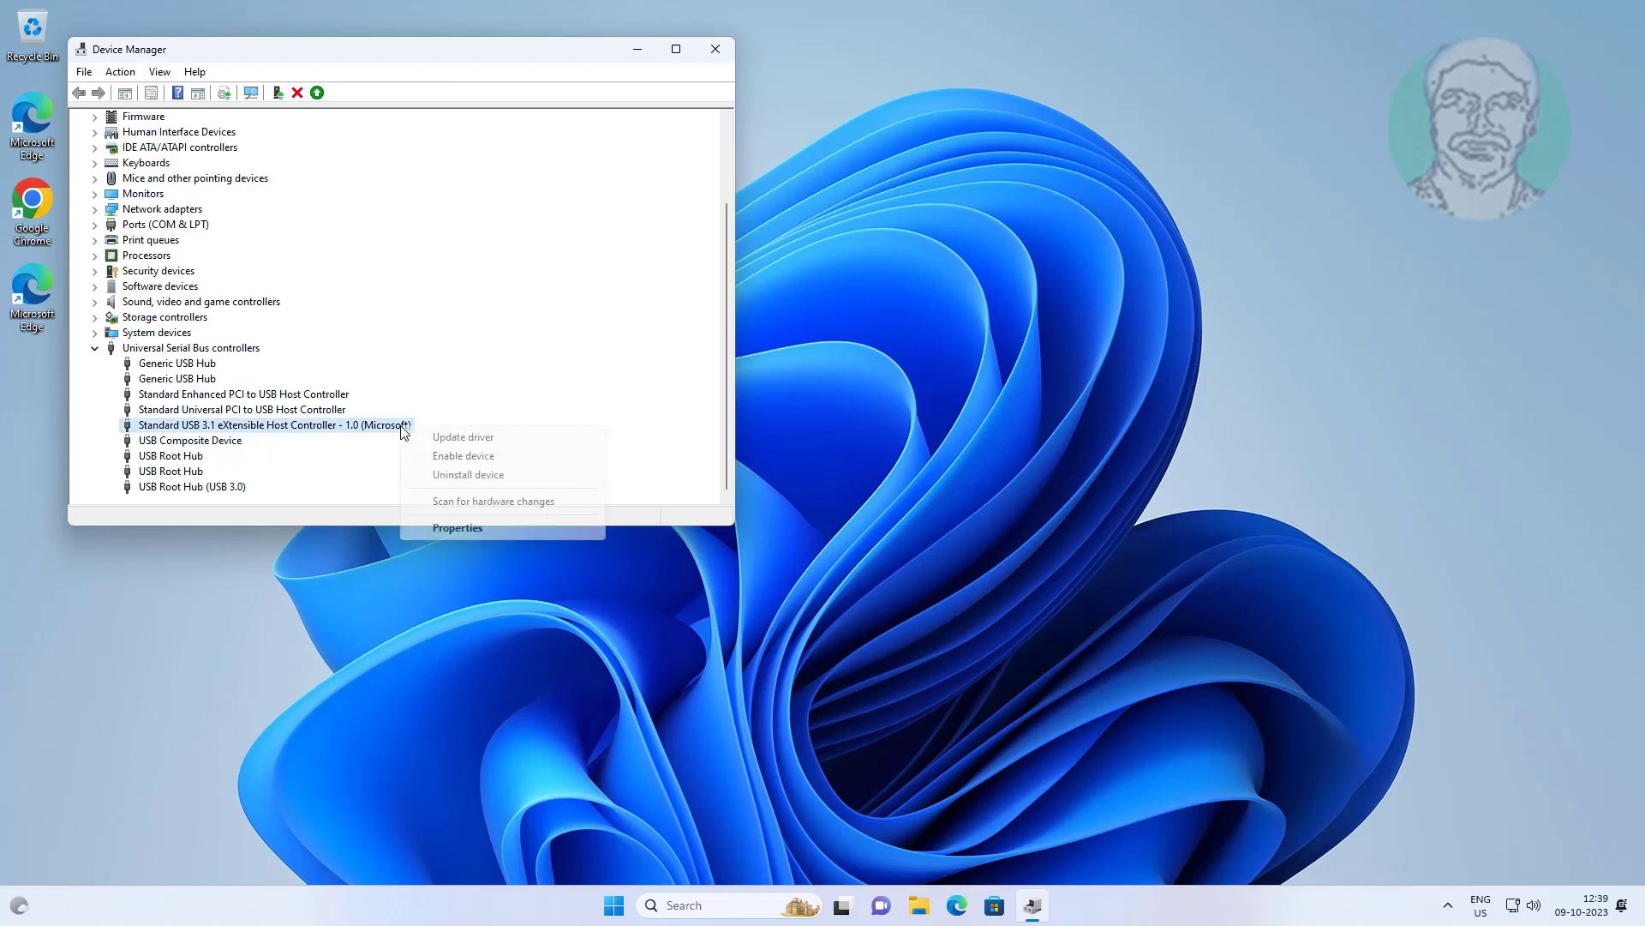
pyautogui.click(498, 461)
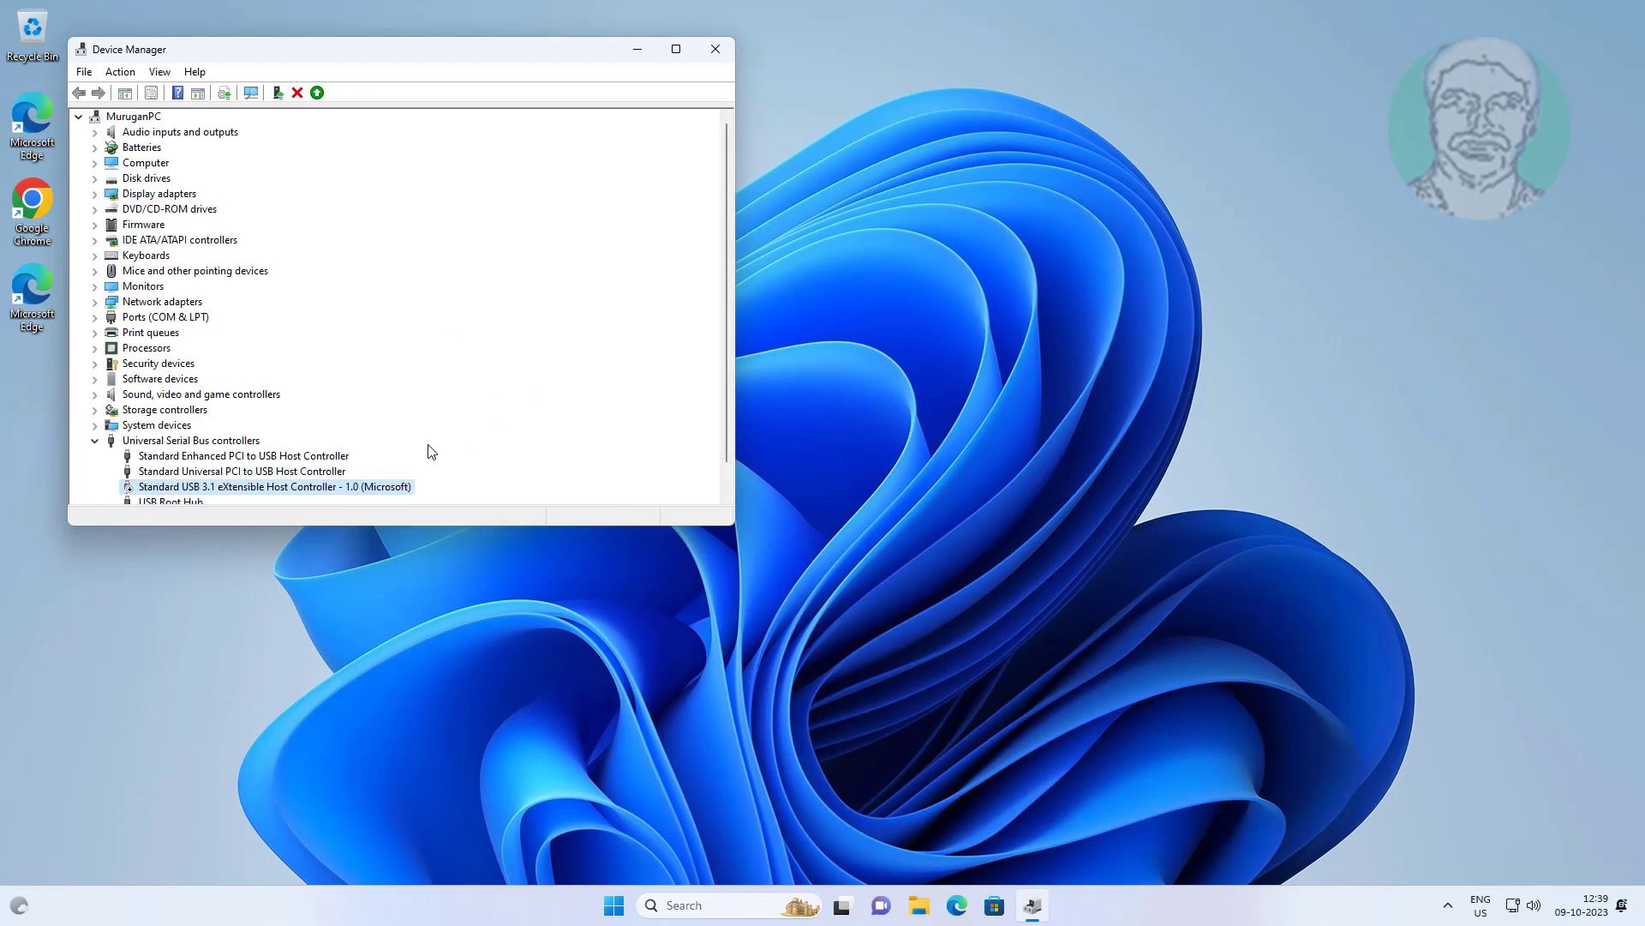
pyautogui.rightClick(376, 456)
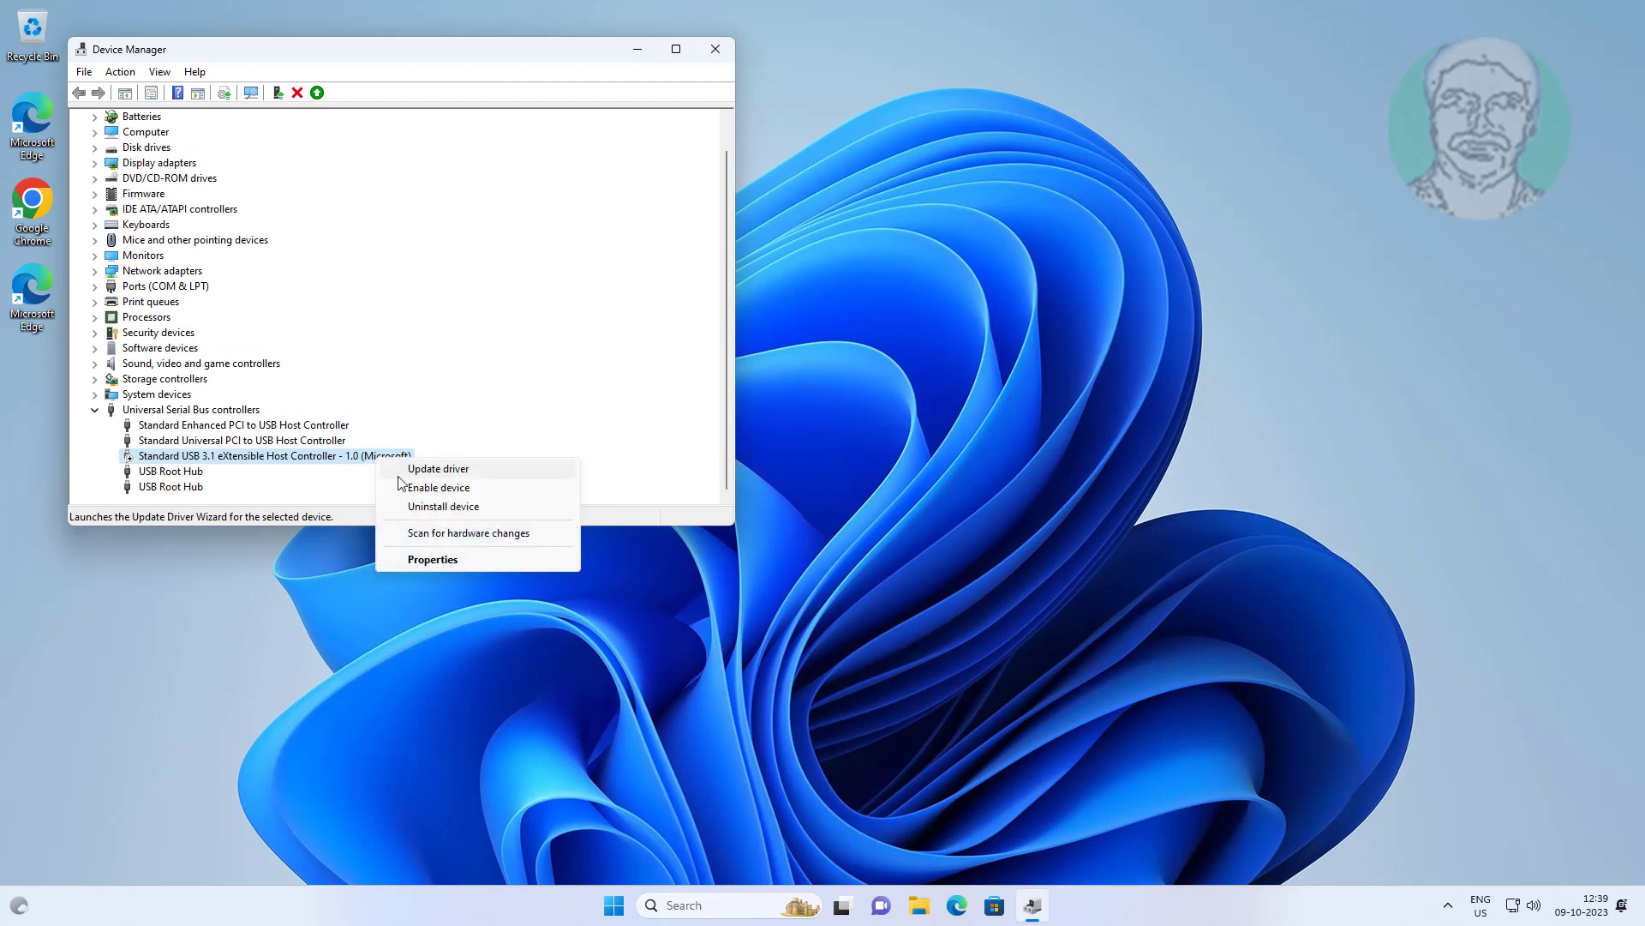
pyautogui.click(425, 490)
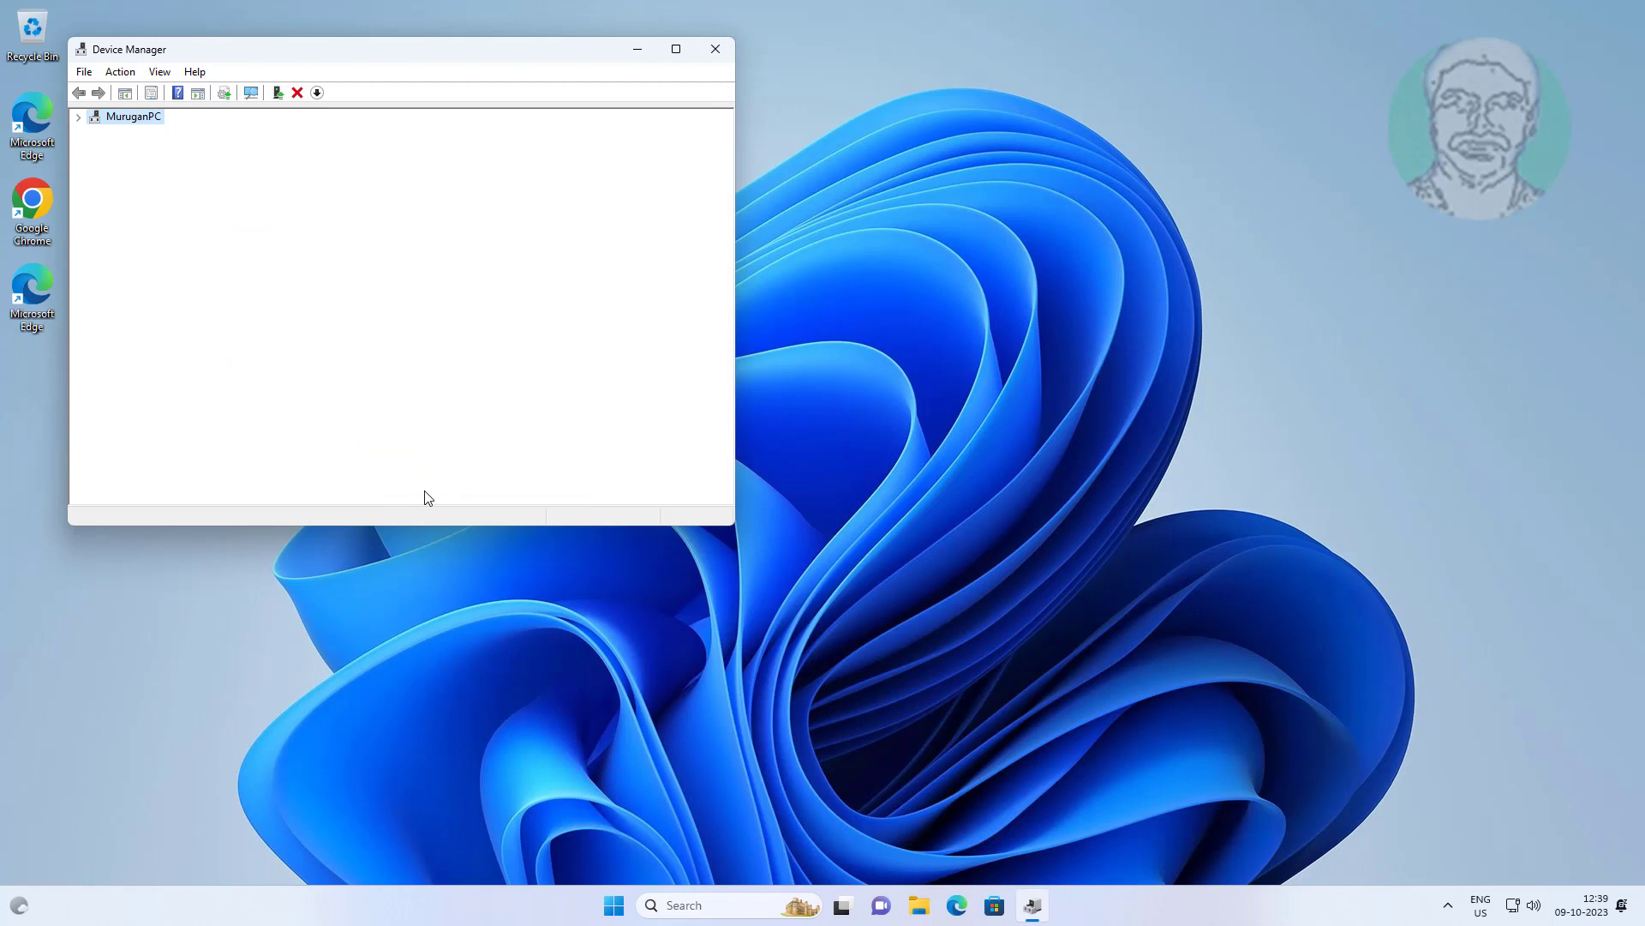
pyautogui.scroll(-2, 311, 442)
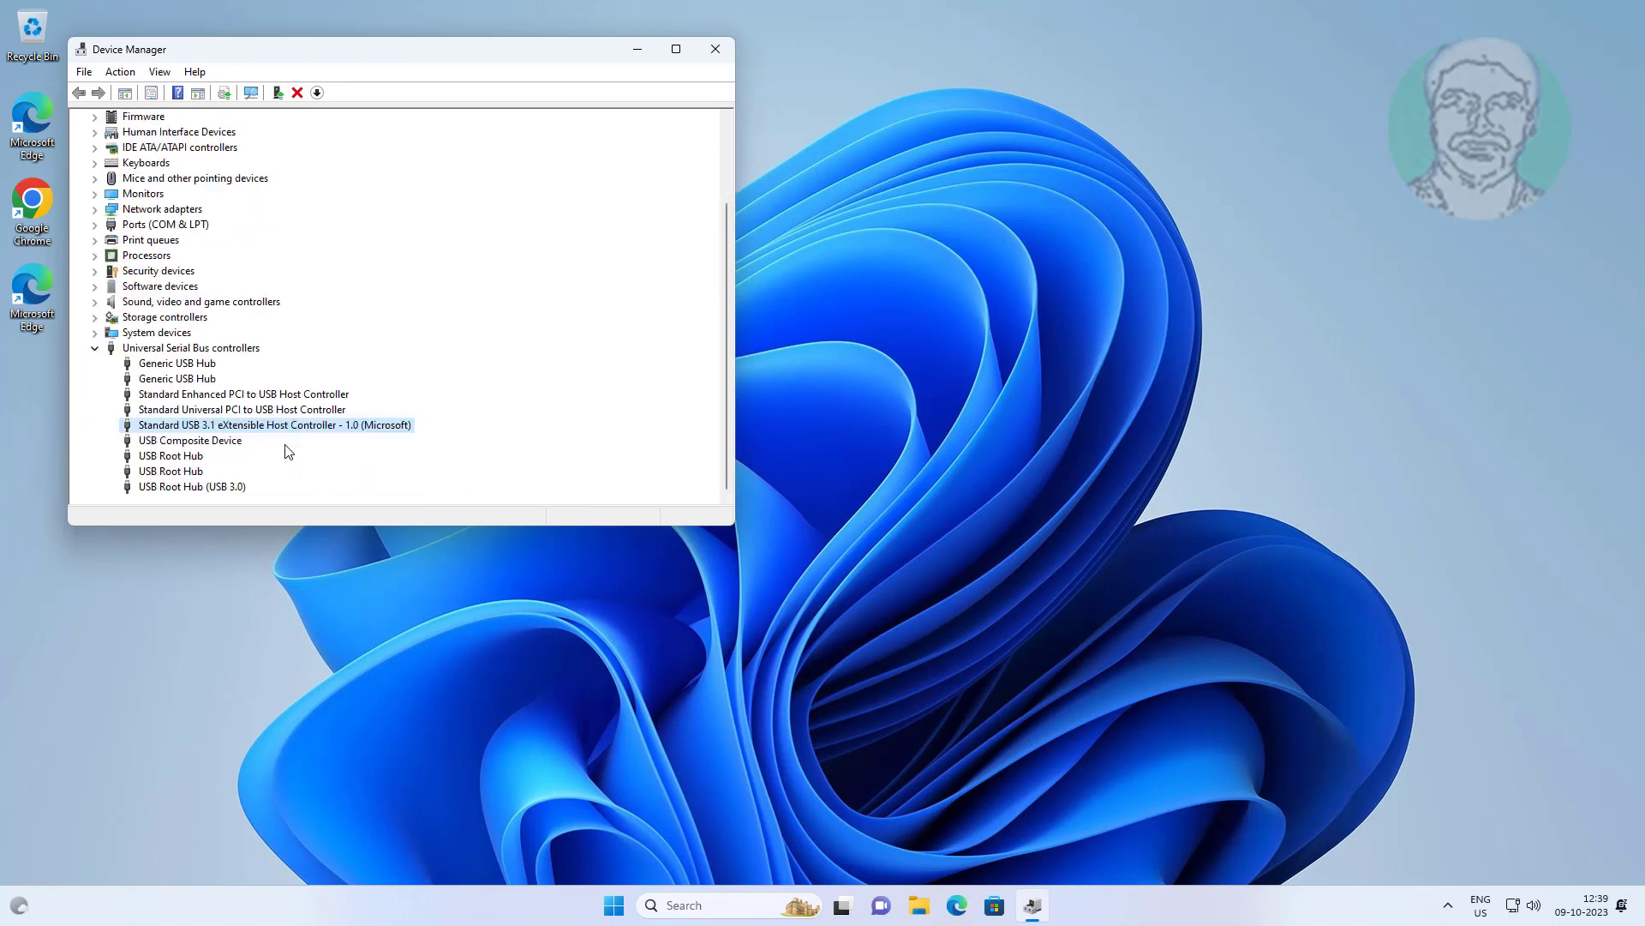
pyautogui.click(713, 51)
# Restart the computer.
pyautogui.click(633, 905)
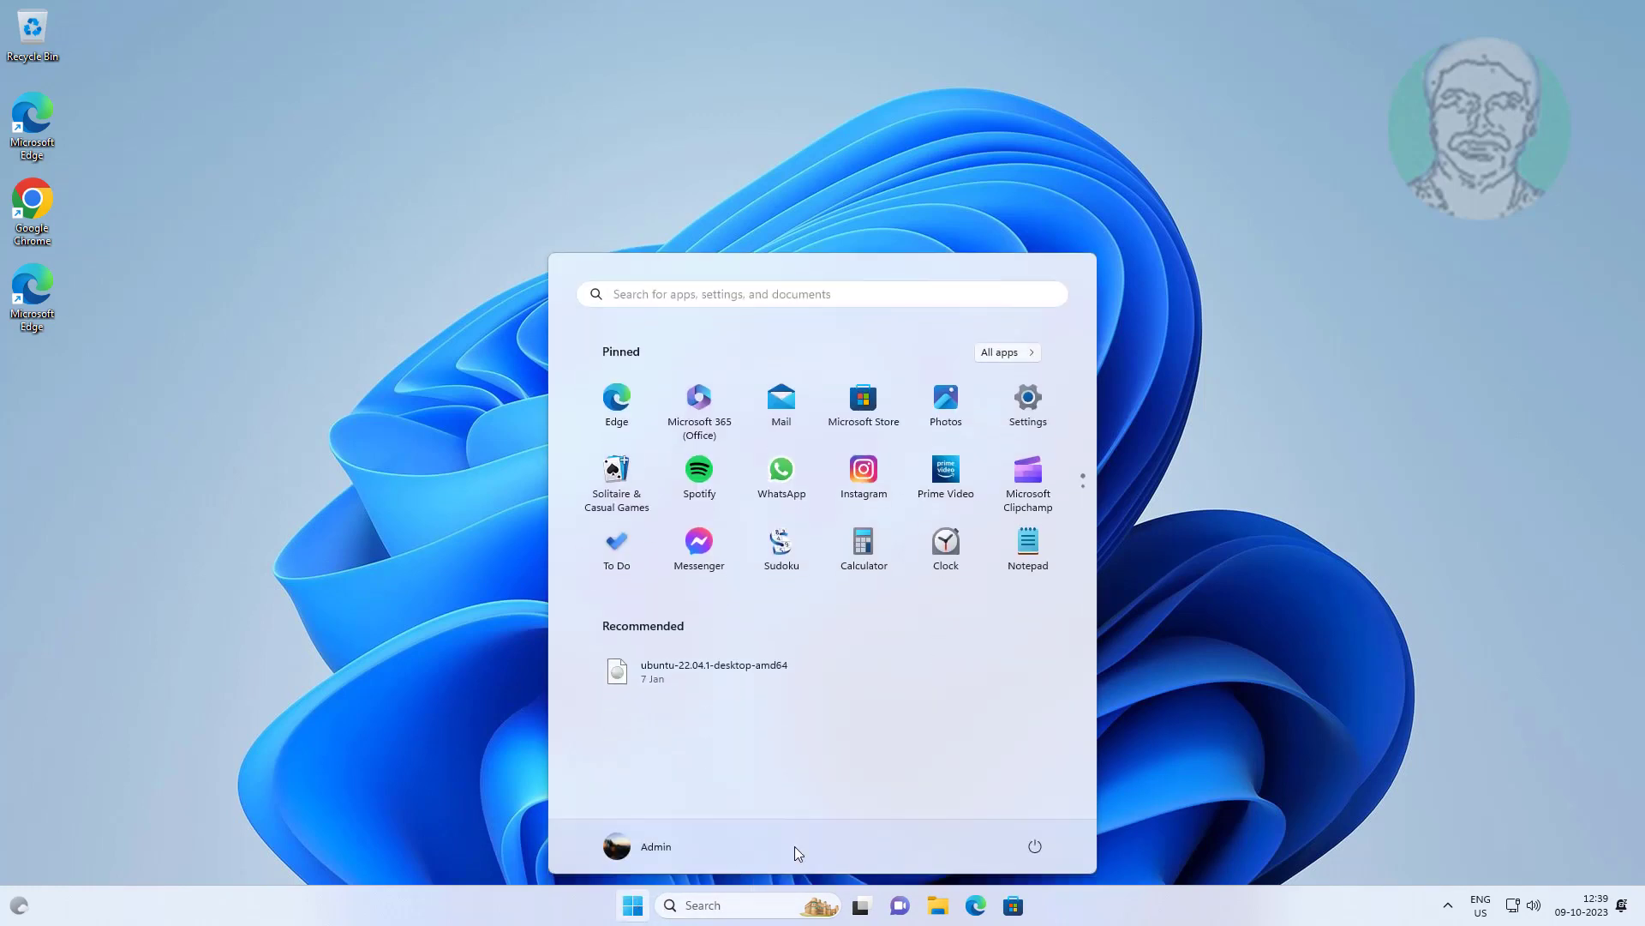
pyautogui.click(1036, 848)
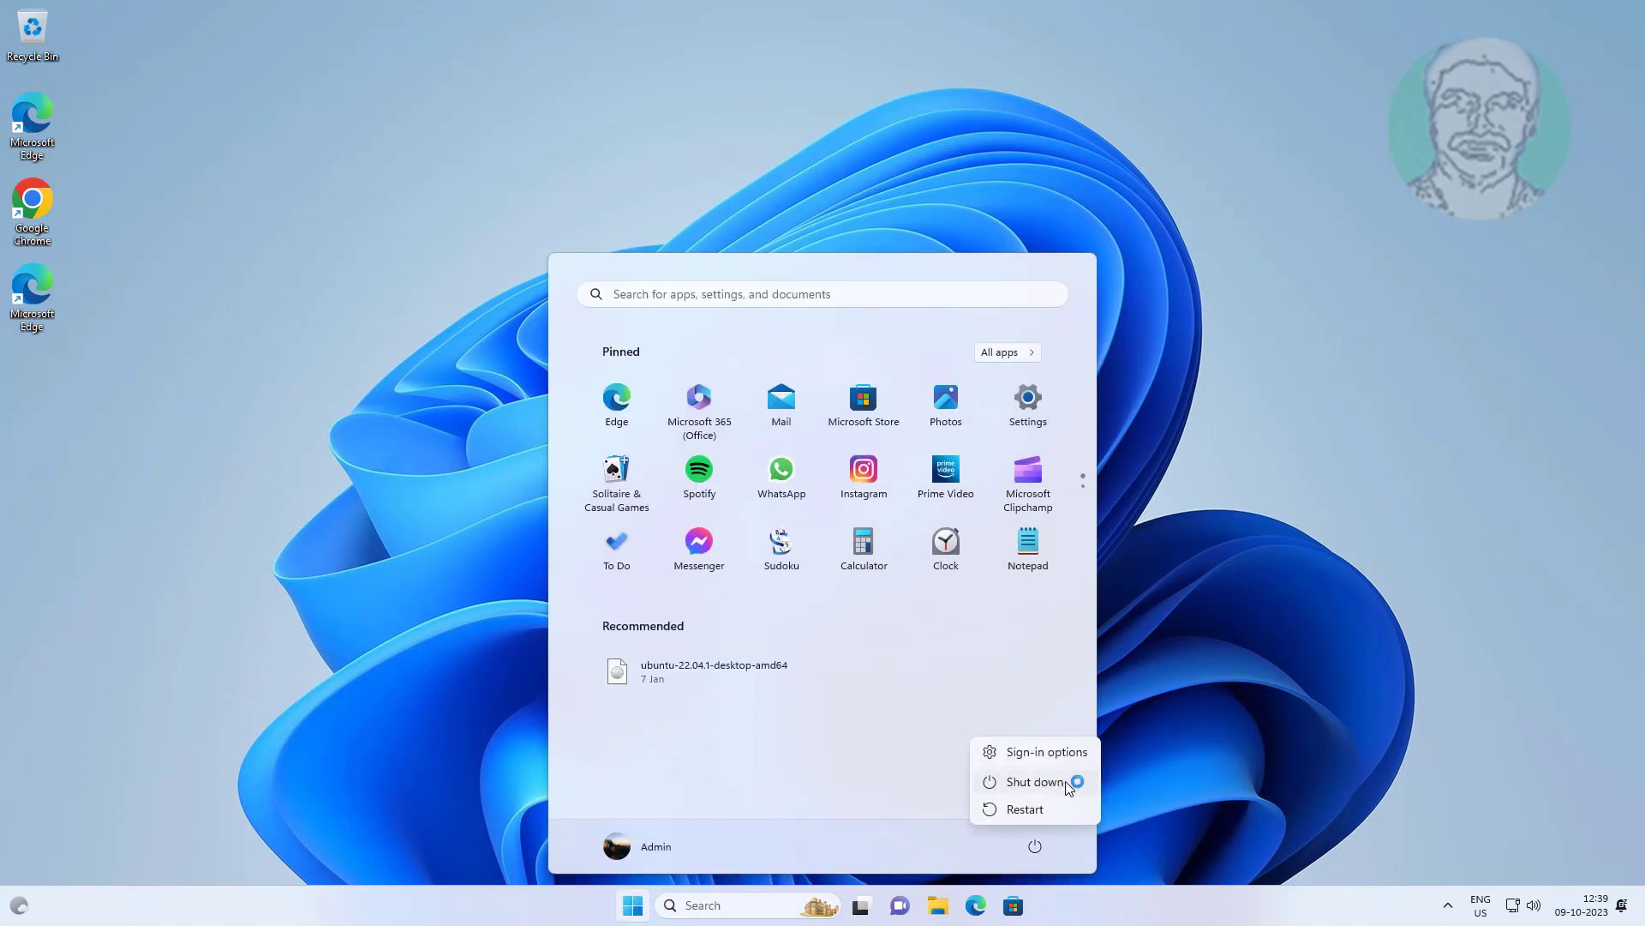
pyautogui.click(1025, 809)
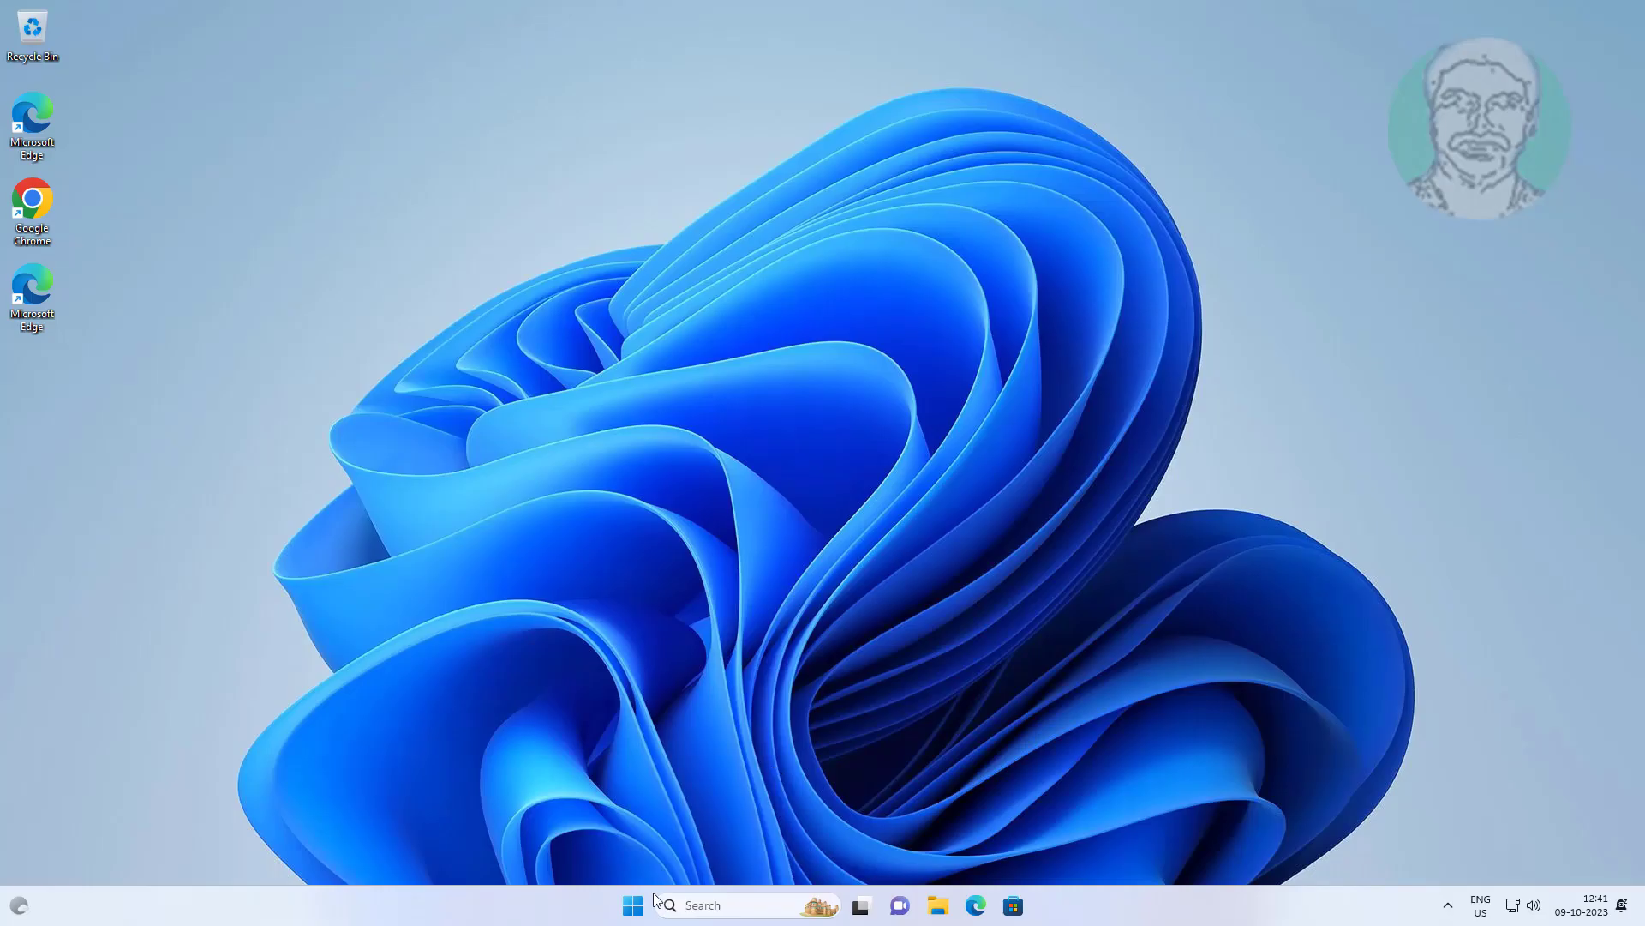
# Reopen Device Manager after the restart and expand the Universal Serial Bus controllers category.
pyautogui.rightClick(636, 903)
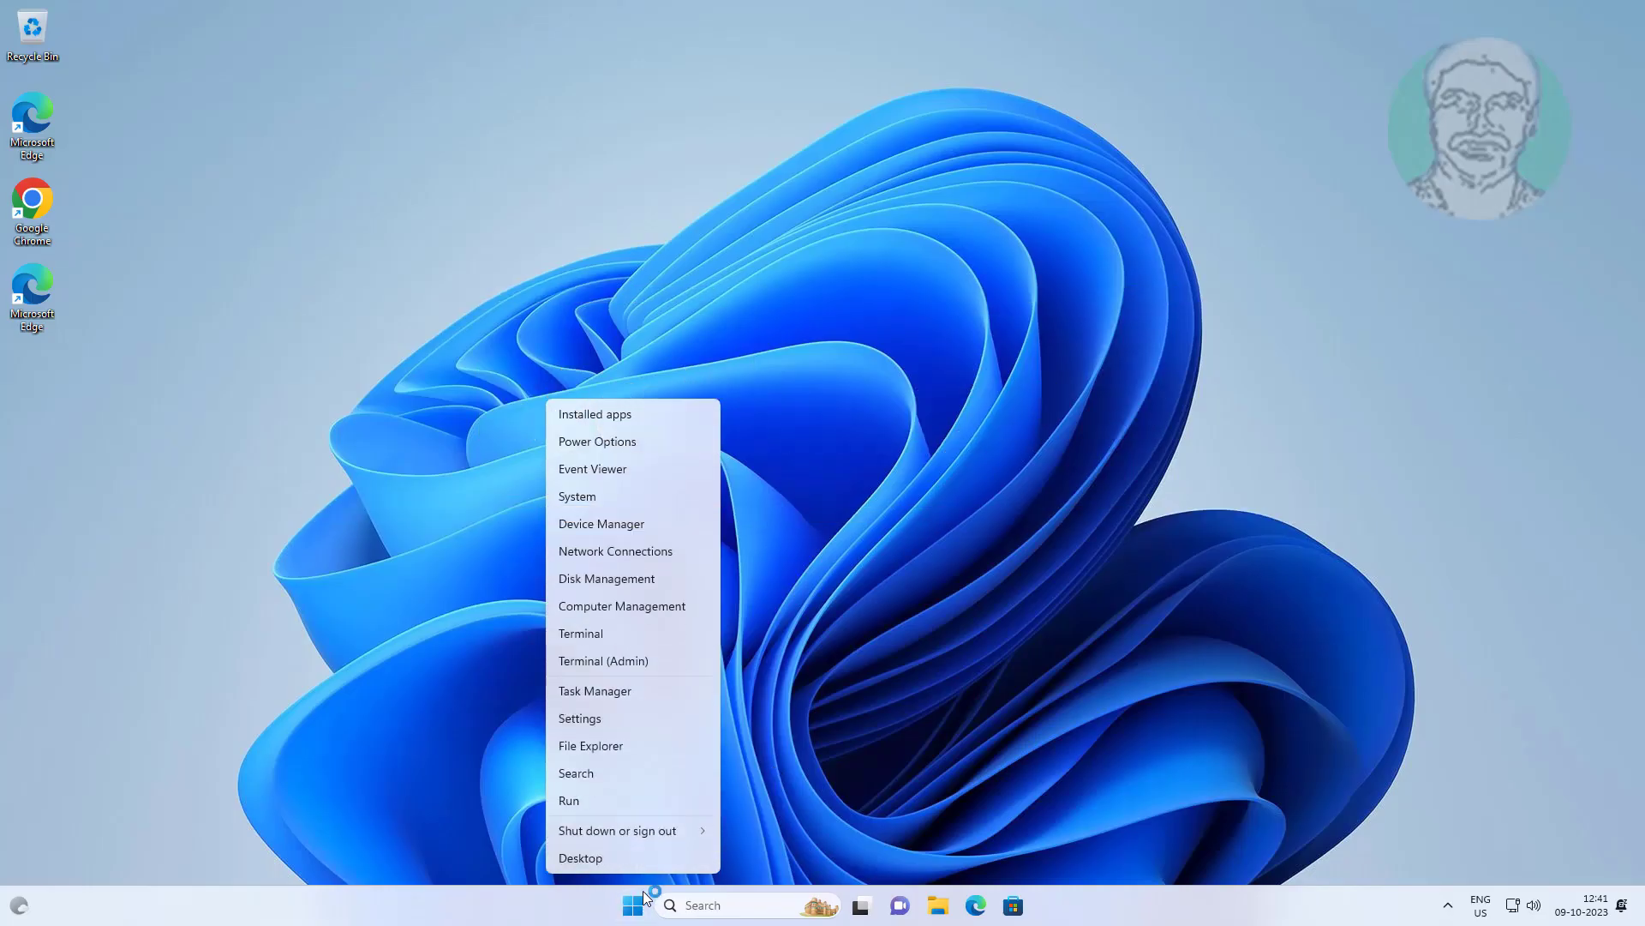
pyautogui.click(617, 522)
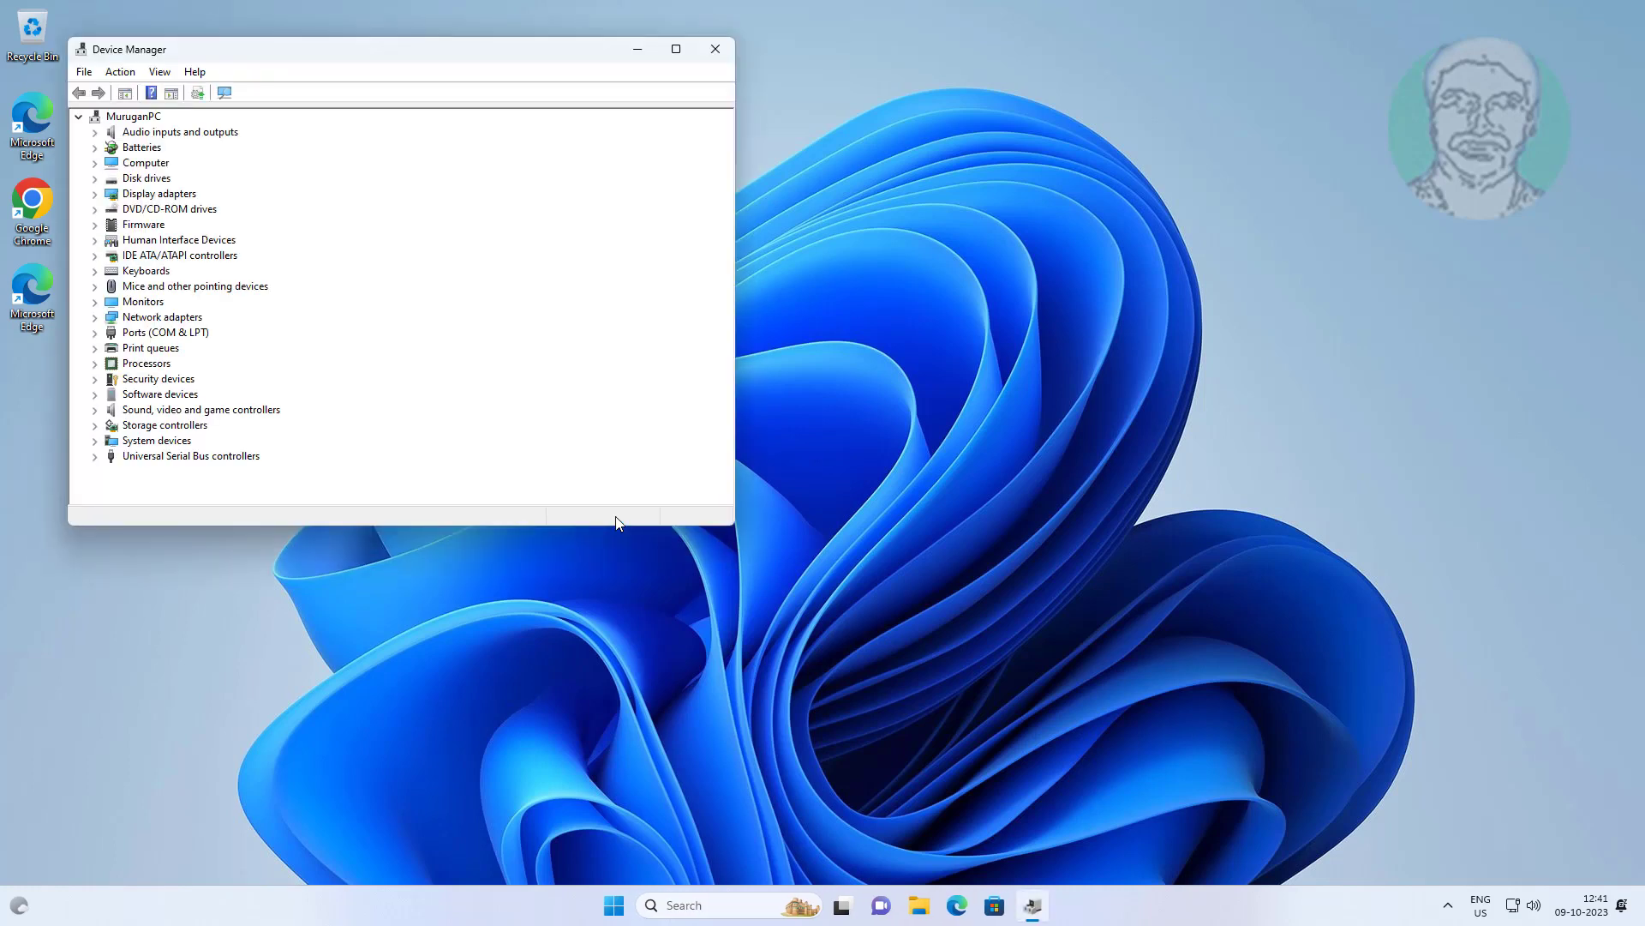
pyautogui.click(108, 459)
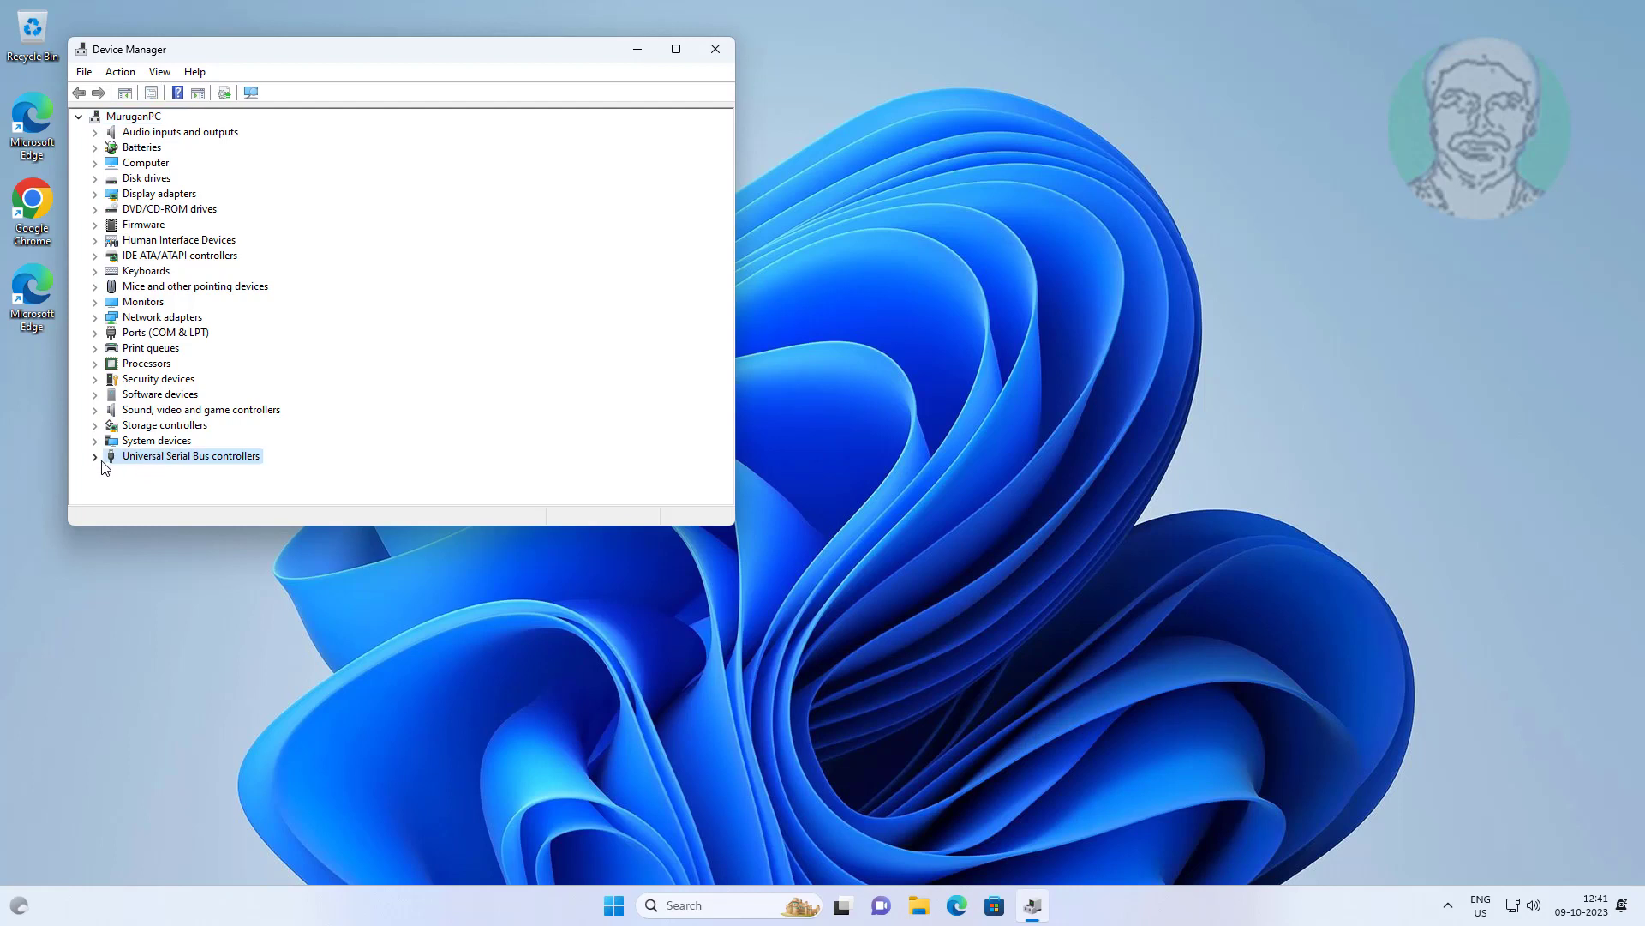
pyautogui.click(102, 458)
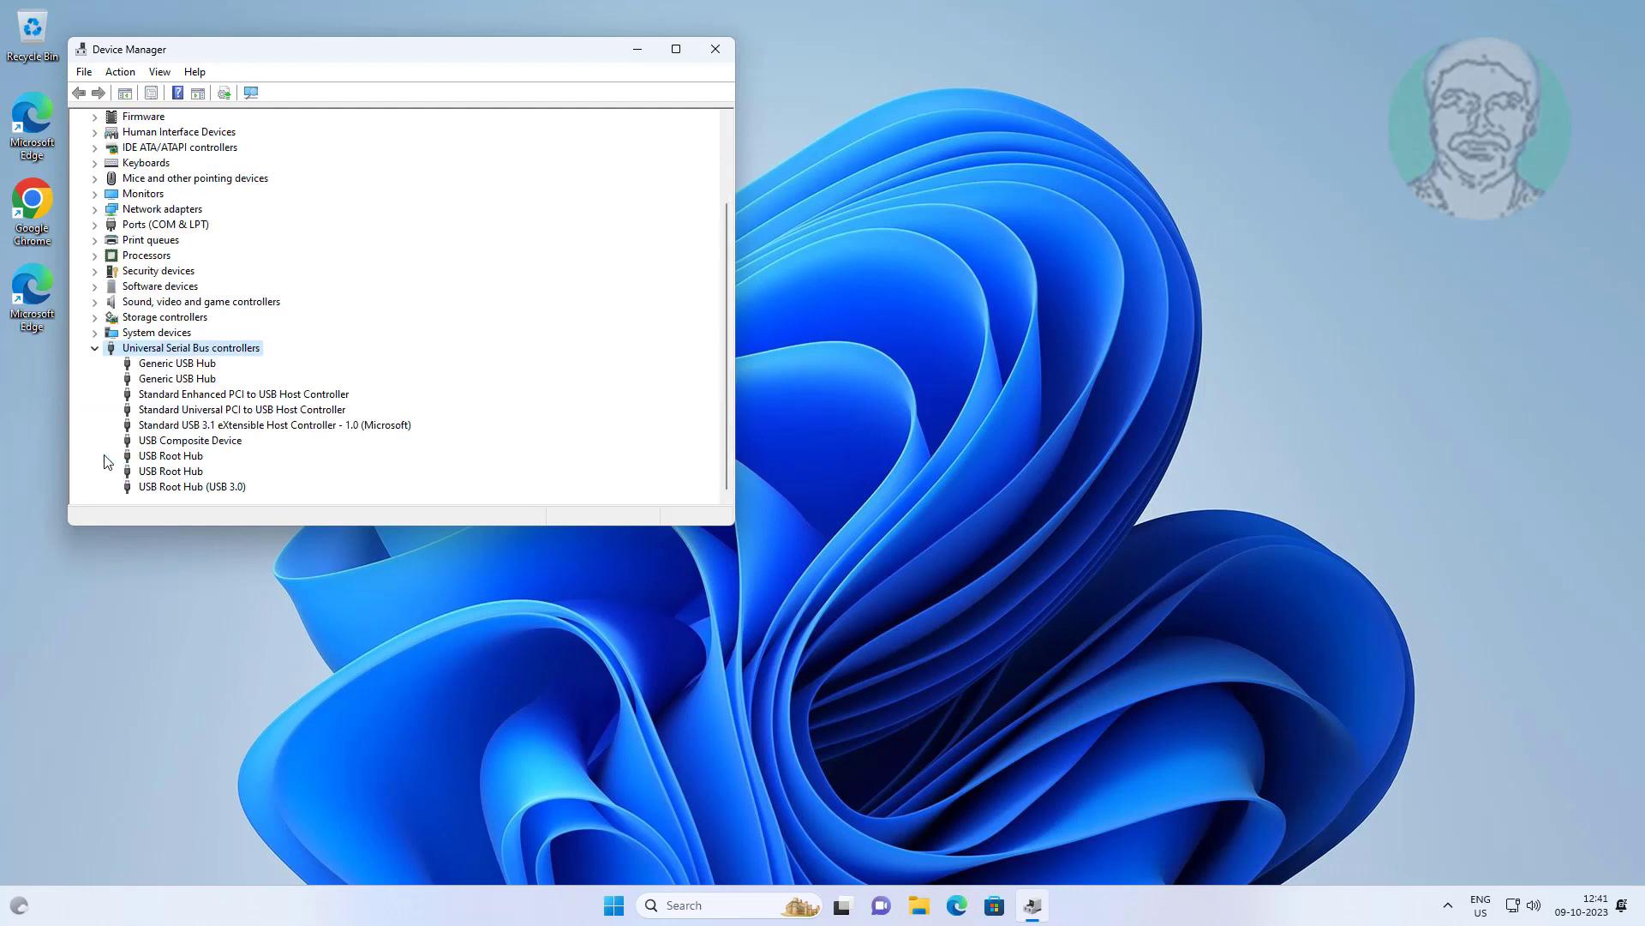
# Uninstall the Standard USB 3.1 eXtensible Host Controller - 1.0 (Microsoft) device and confirm the removal.
pyautogui.click(356, 429)
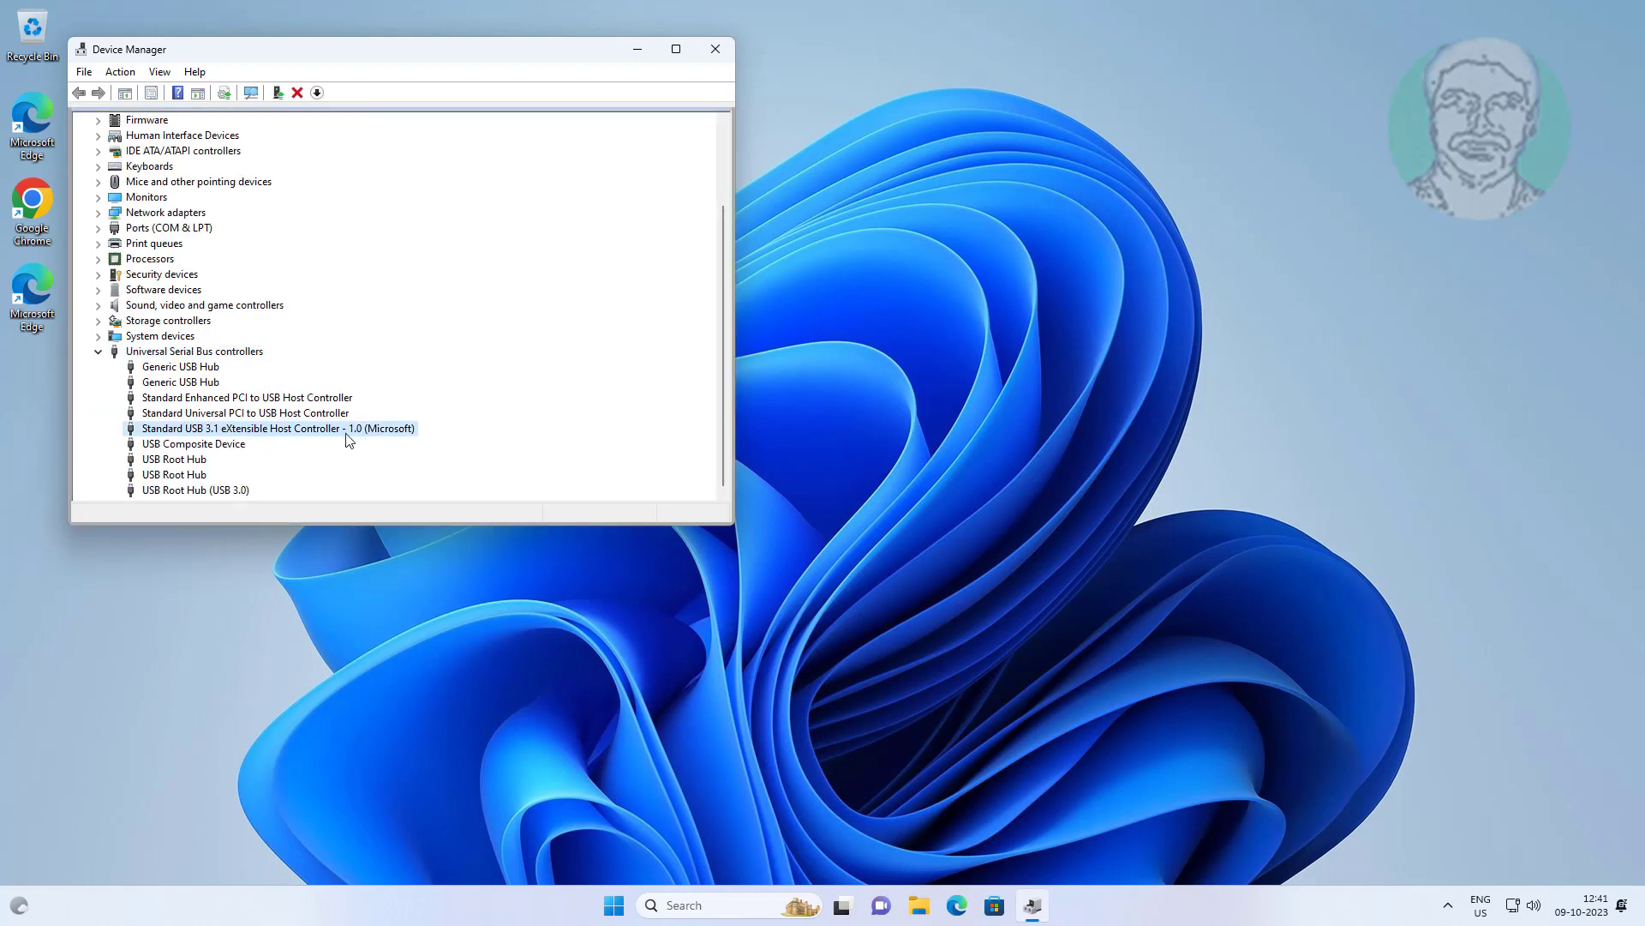
pyautogui.rightClick(396, 429)
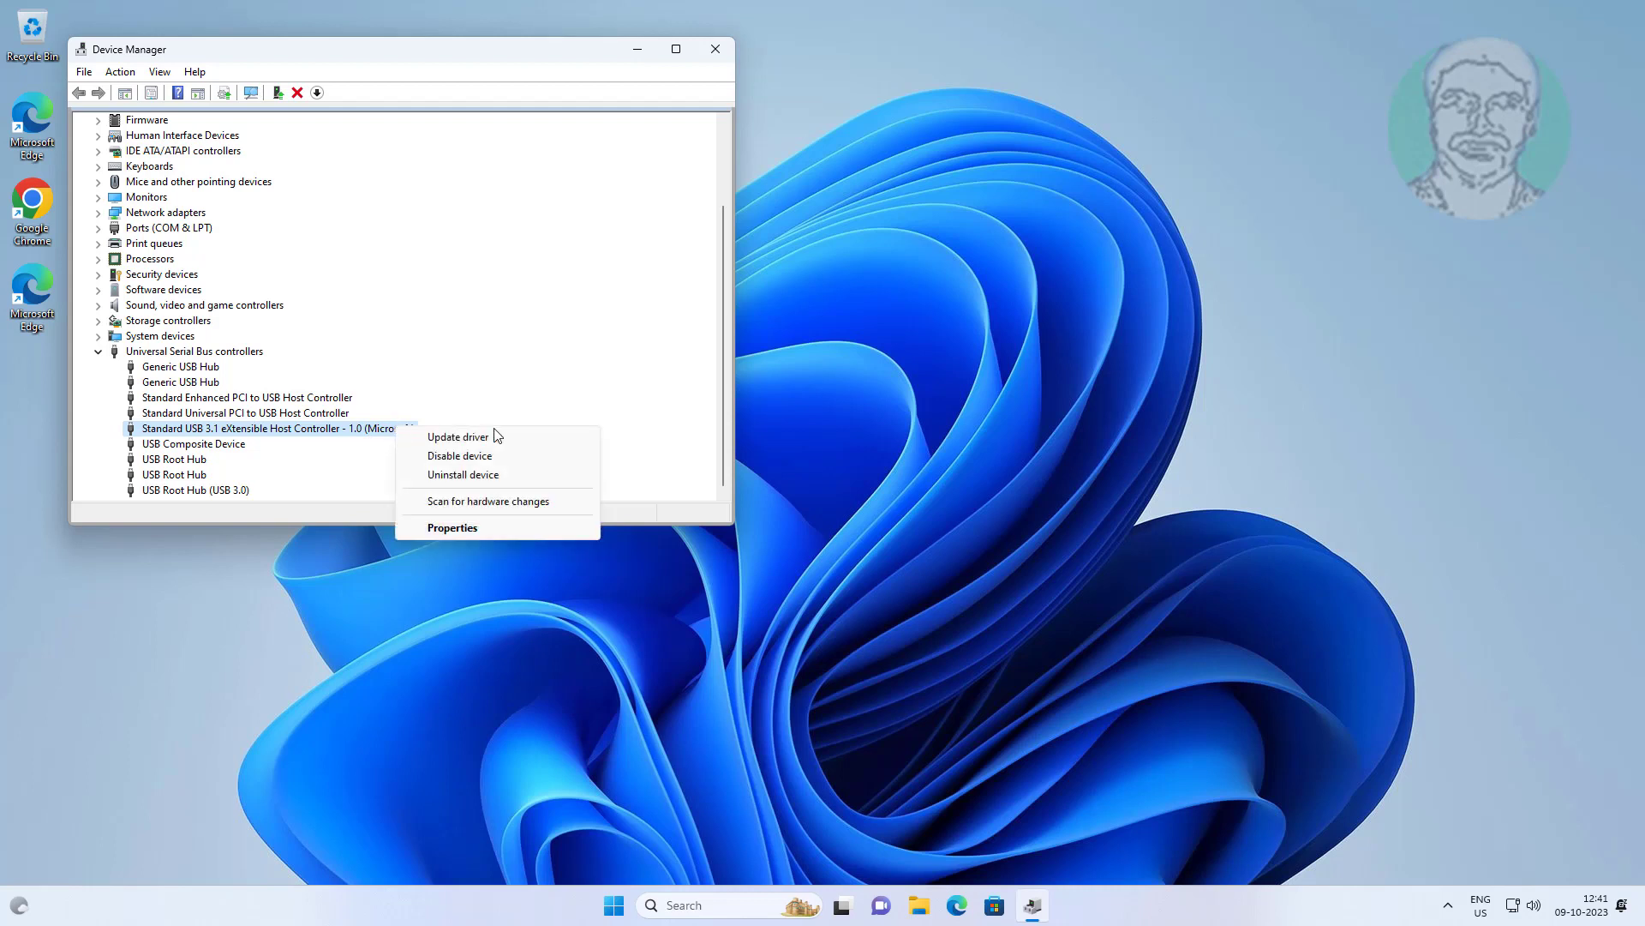
pyautogui.click(494, 477)
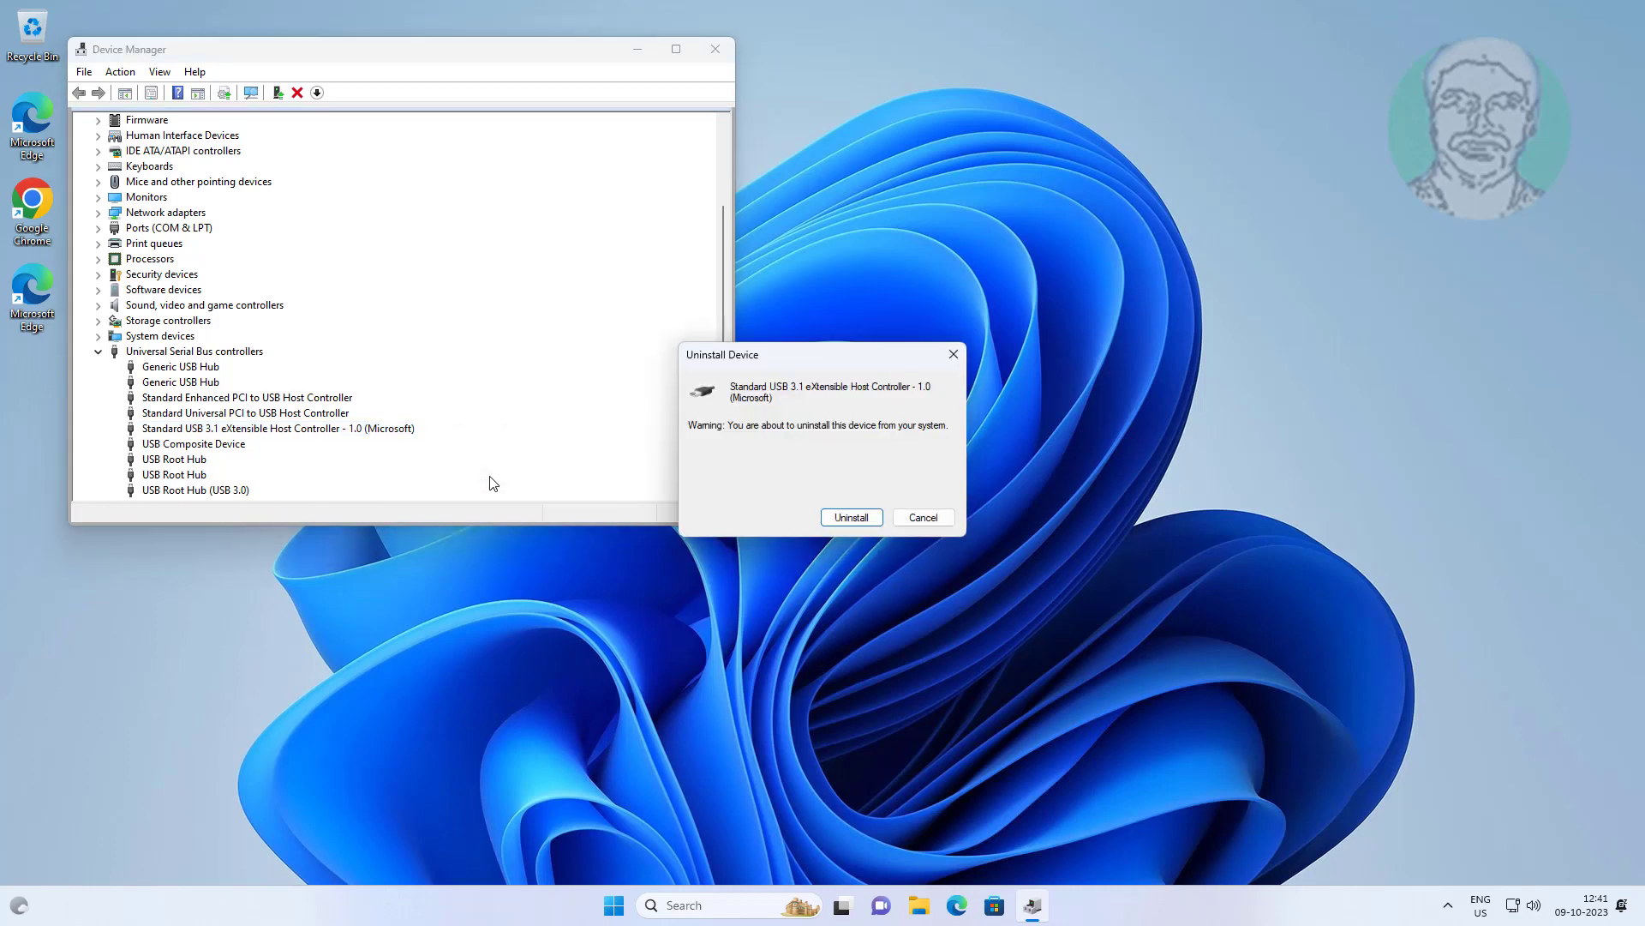
pyautogui.click(835, 517)
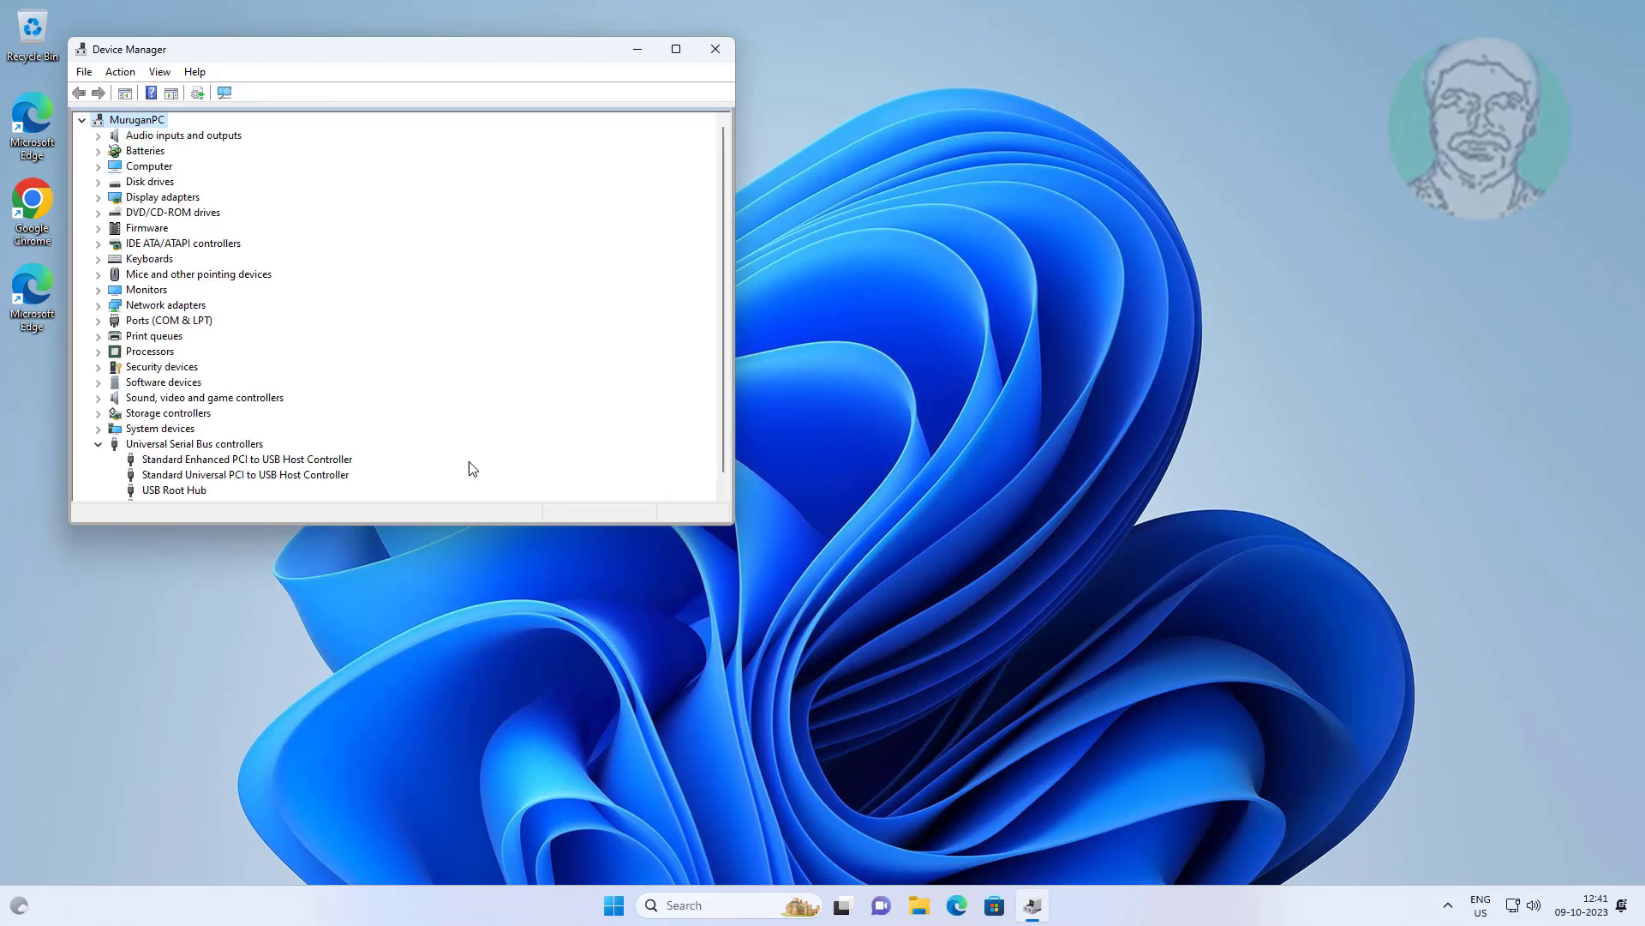
# Scan for hardware changes to reinstall the removed USB host controller, and close Device Manager.
pyautogui.click(128, 75)
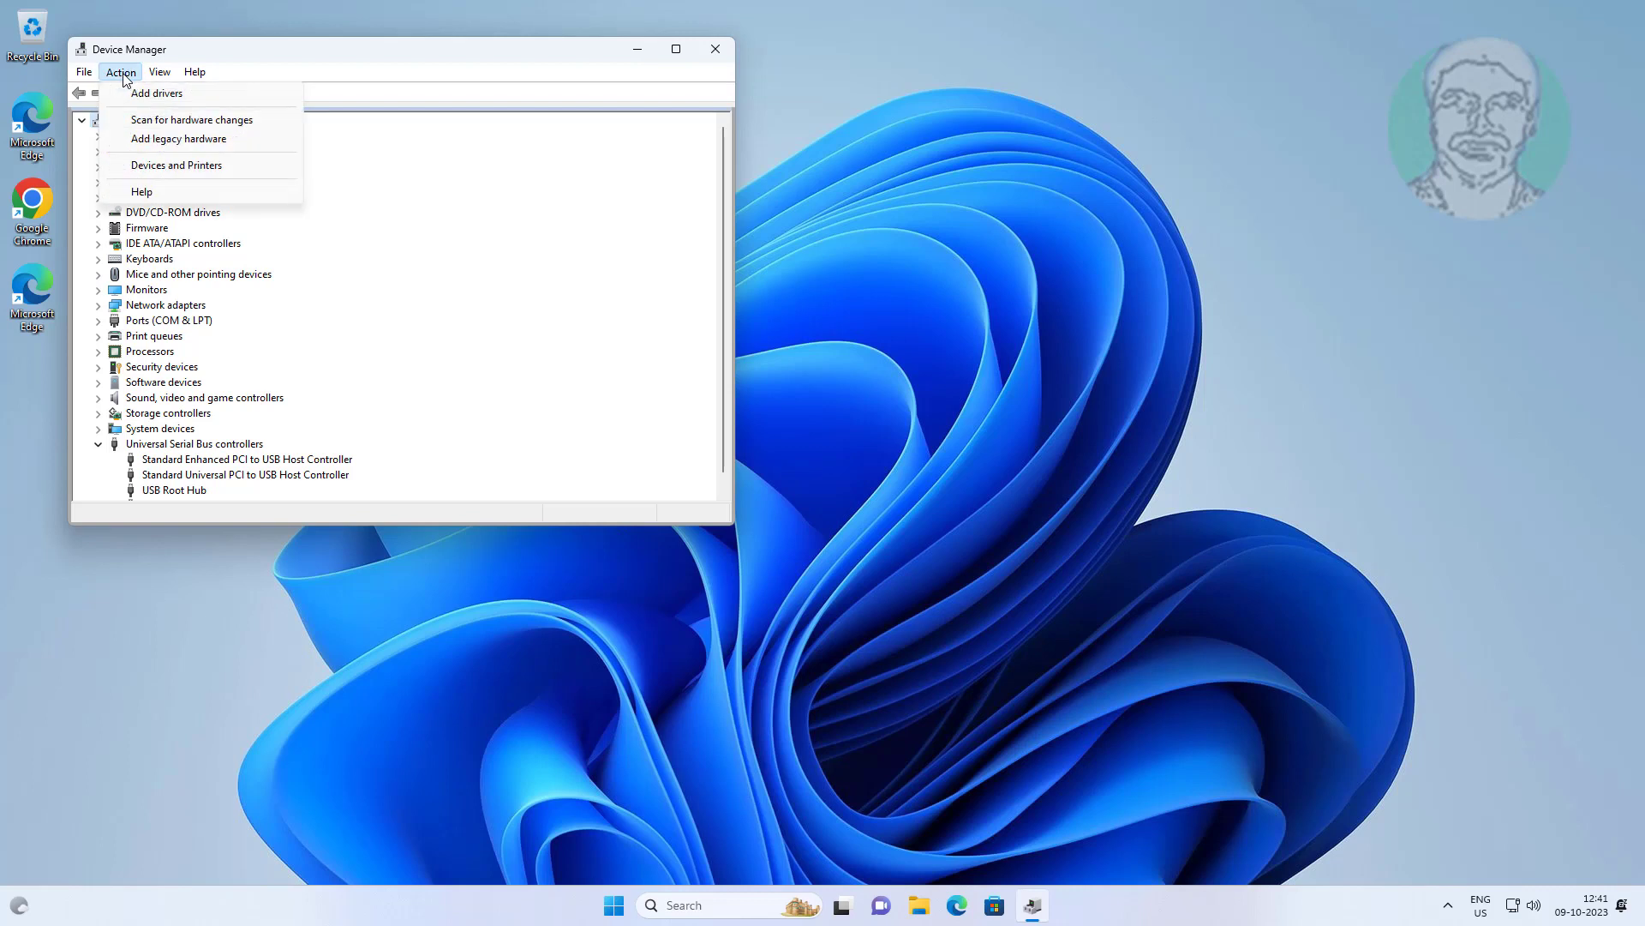
pyautogui.click(200, 122)
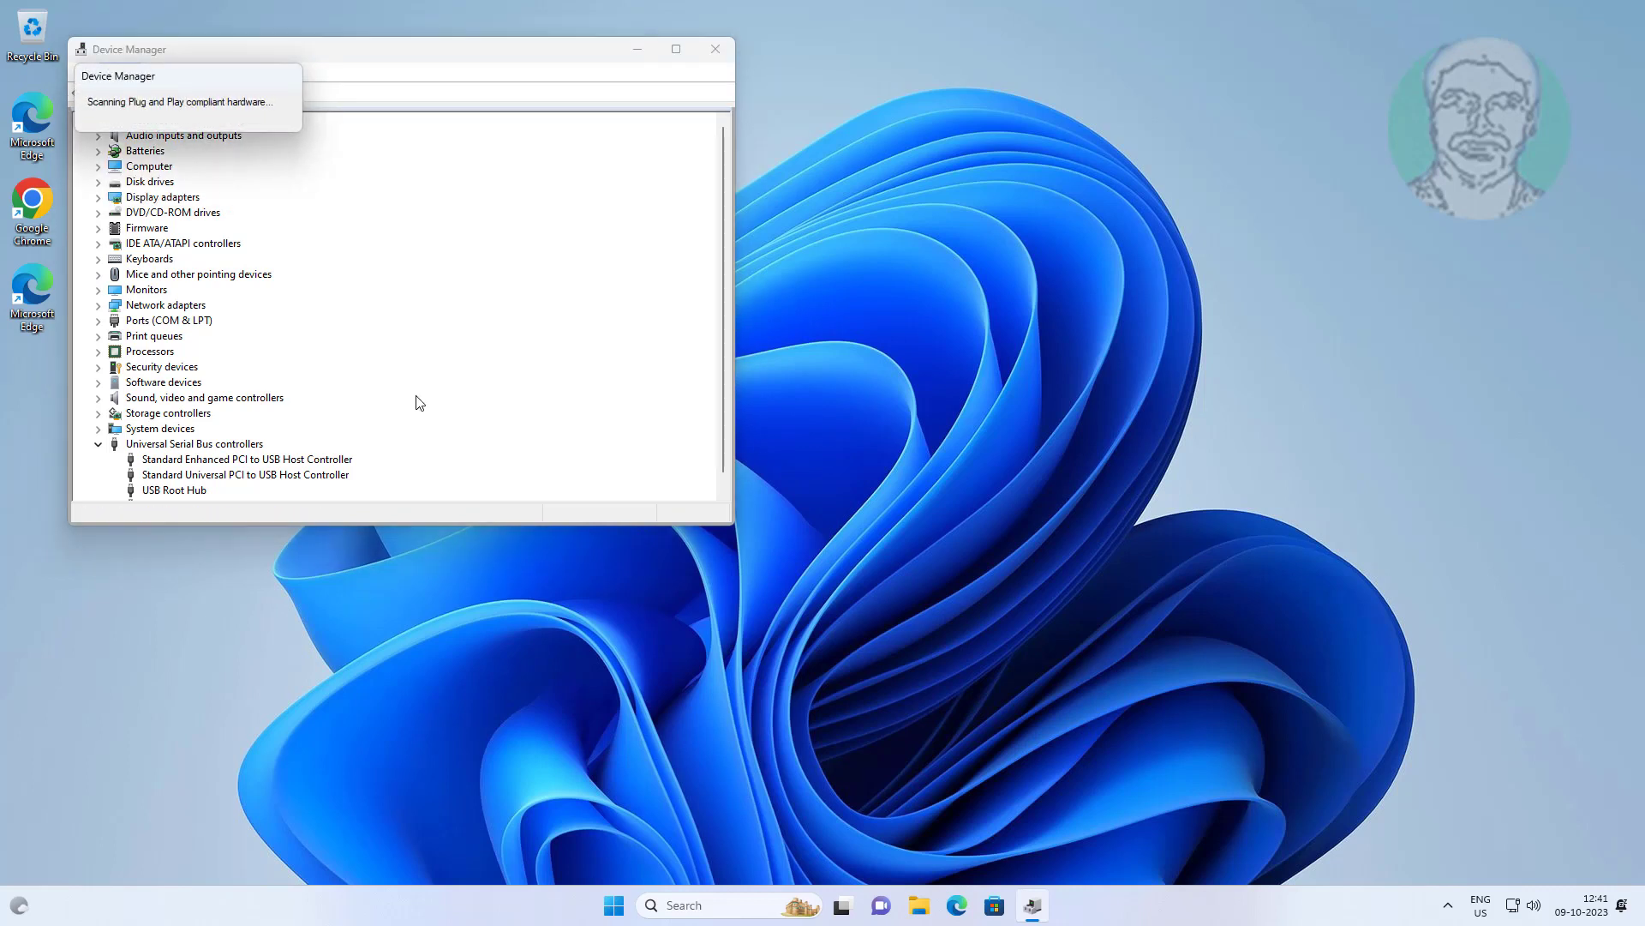
pyautogui.scroll(-1, 565, 464)
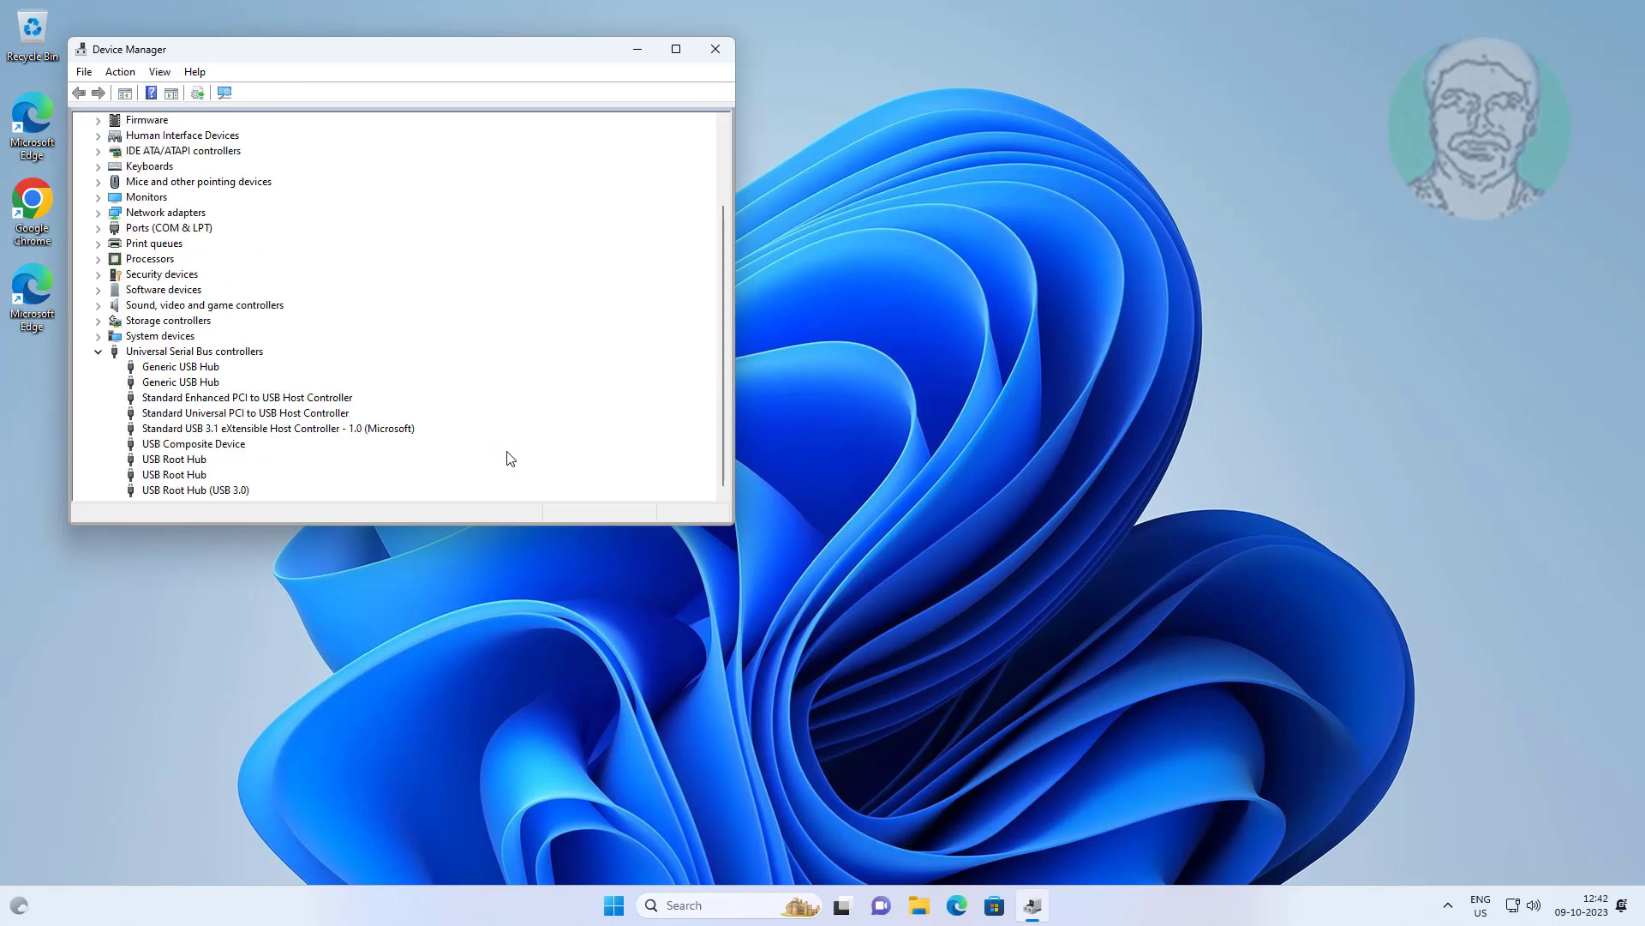
pyautogui.click(716, 49)
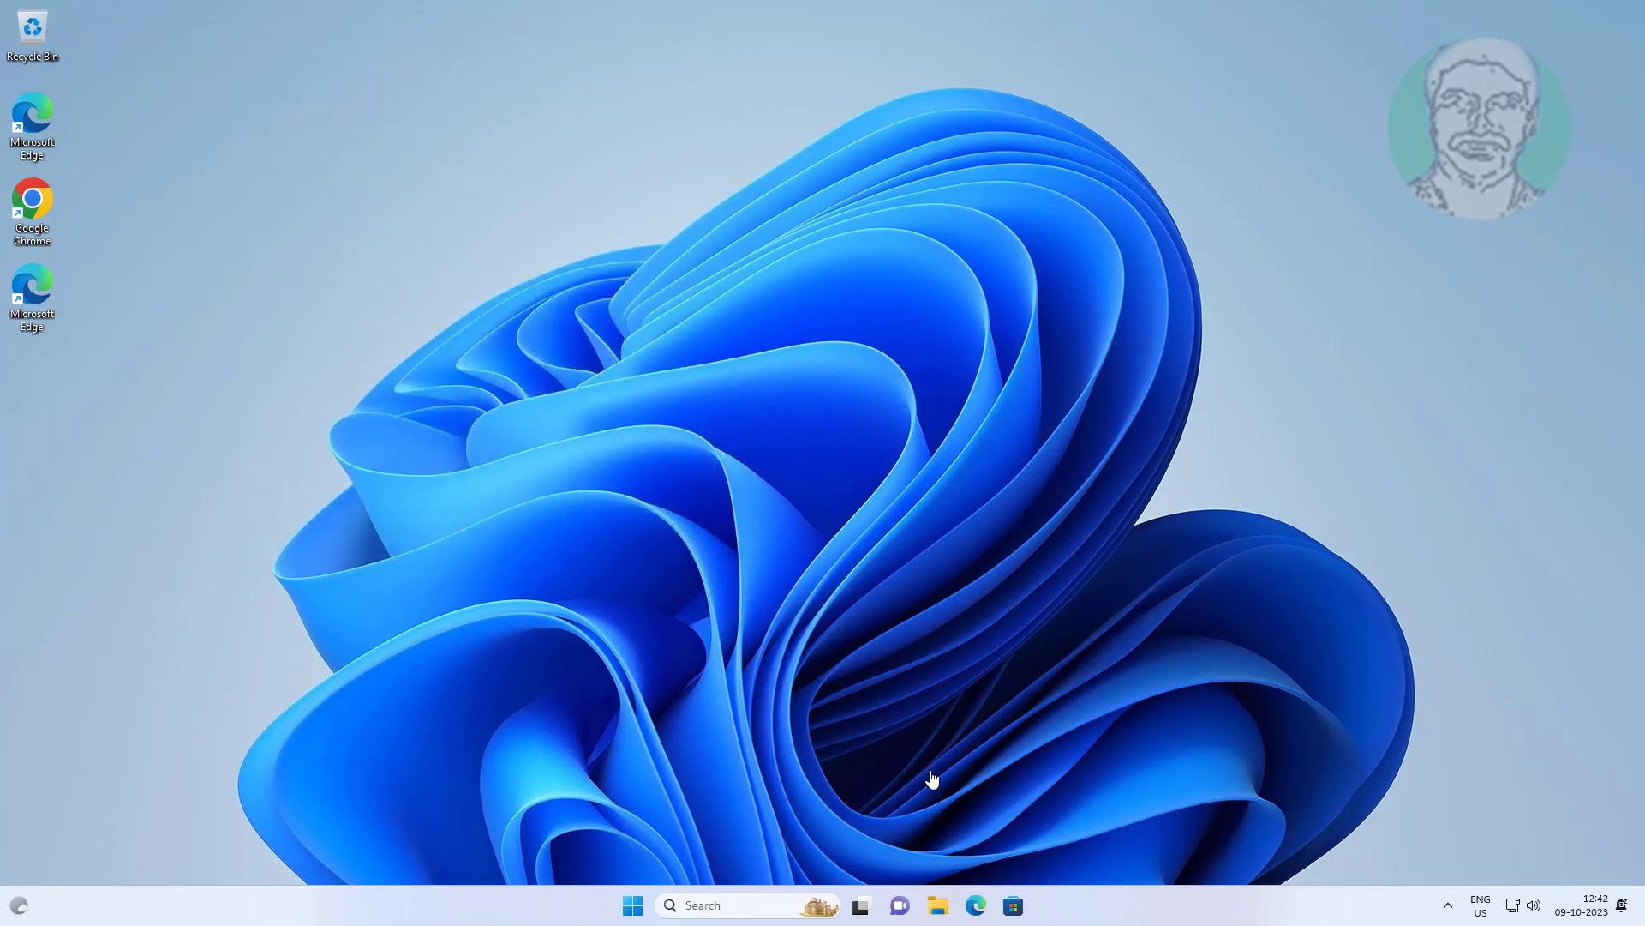
# Search Windows for "edit power plan" and open the Balanced plan's advanced power settings.
pyautogui.click(744, 905)
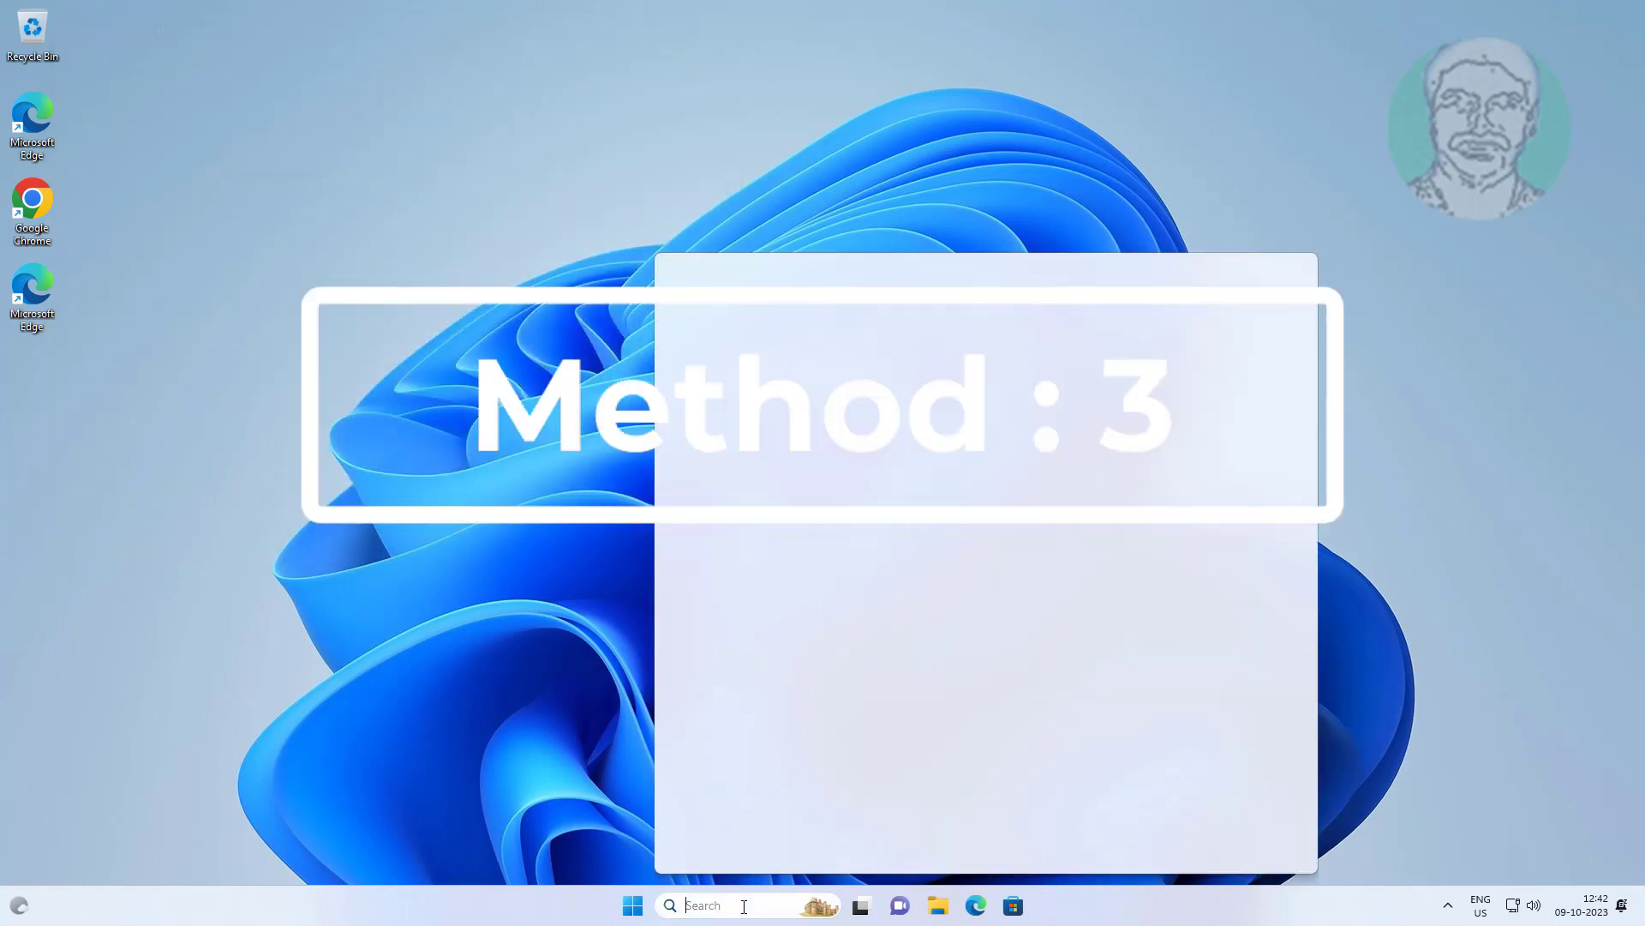
pyautogui.write('edit power')
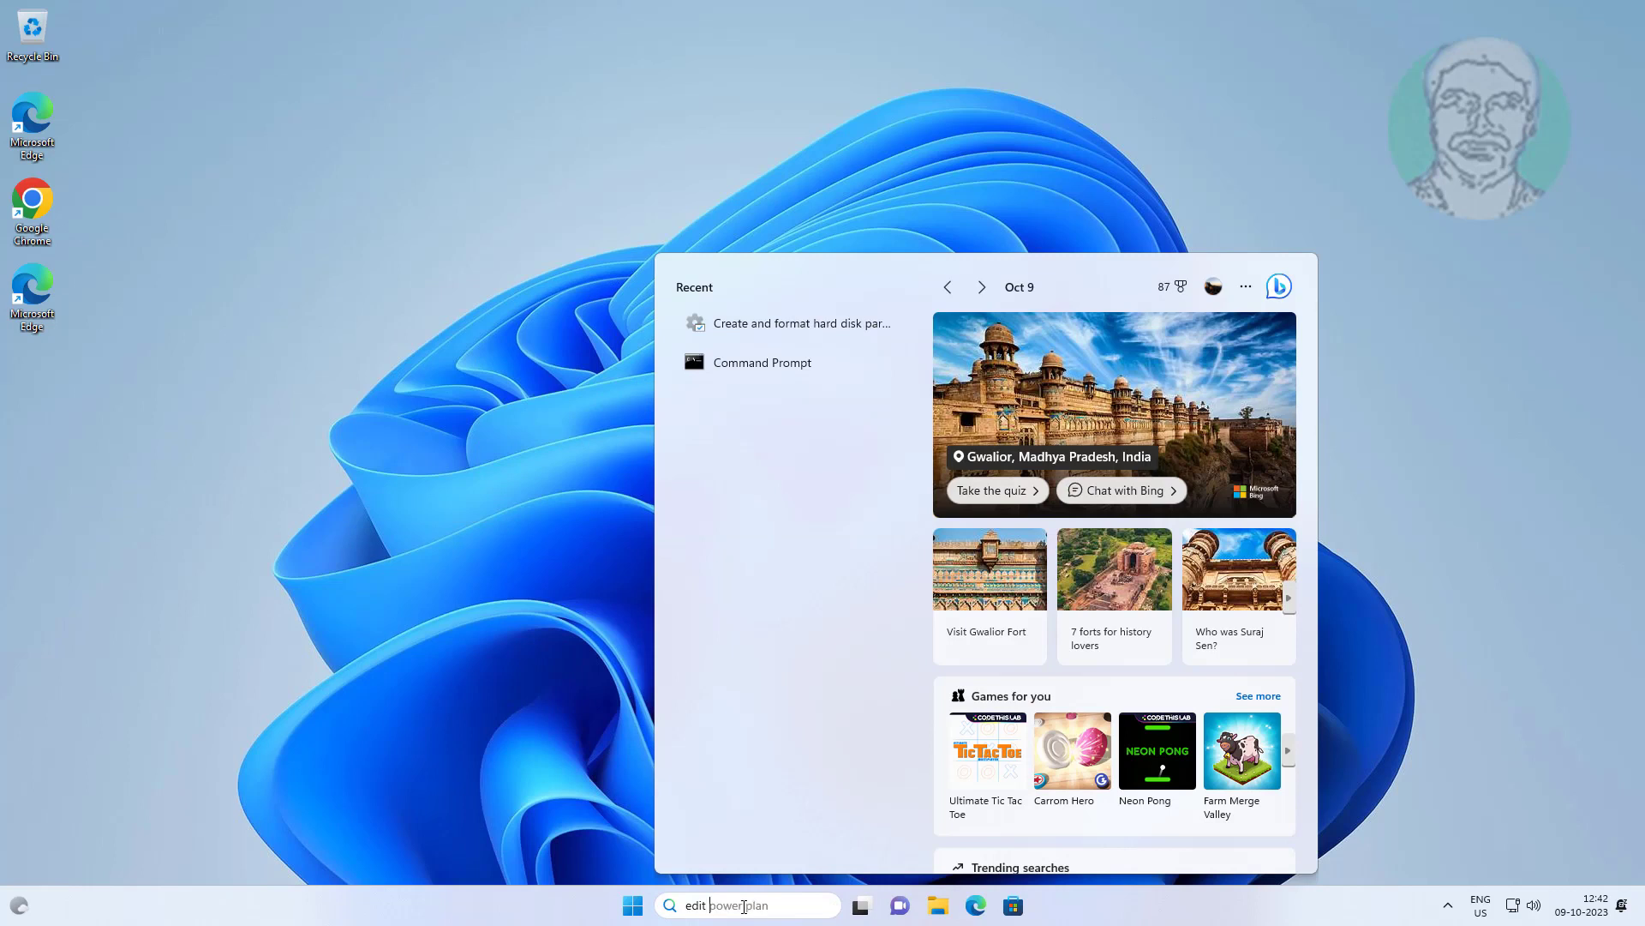
pyautogui.write(' plan')
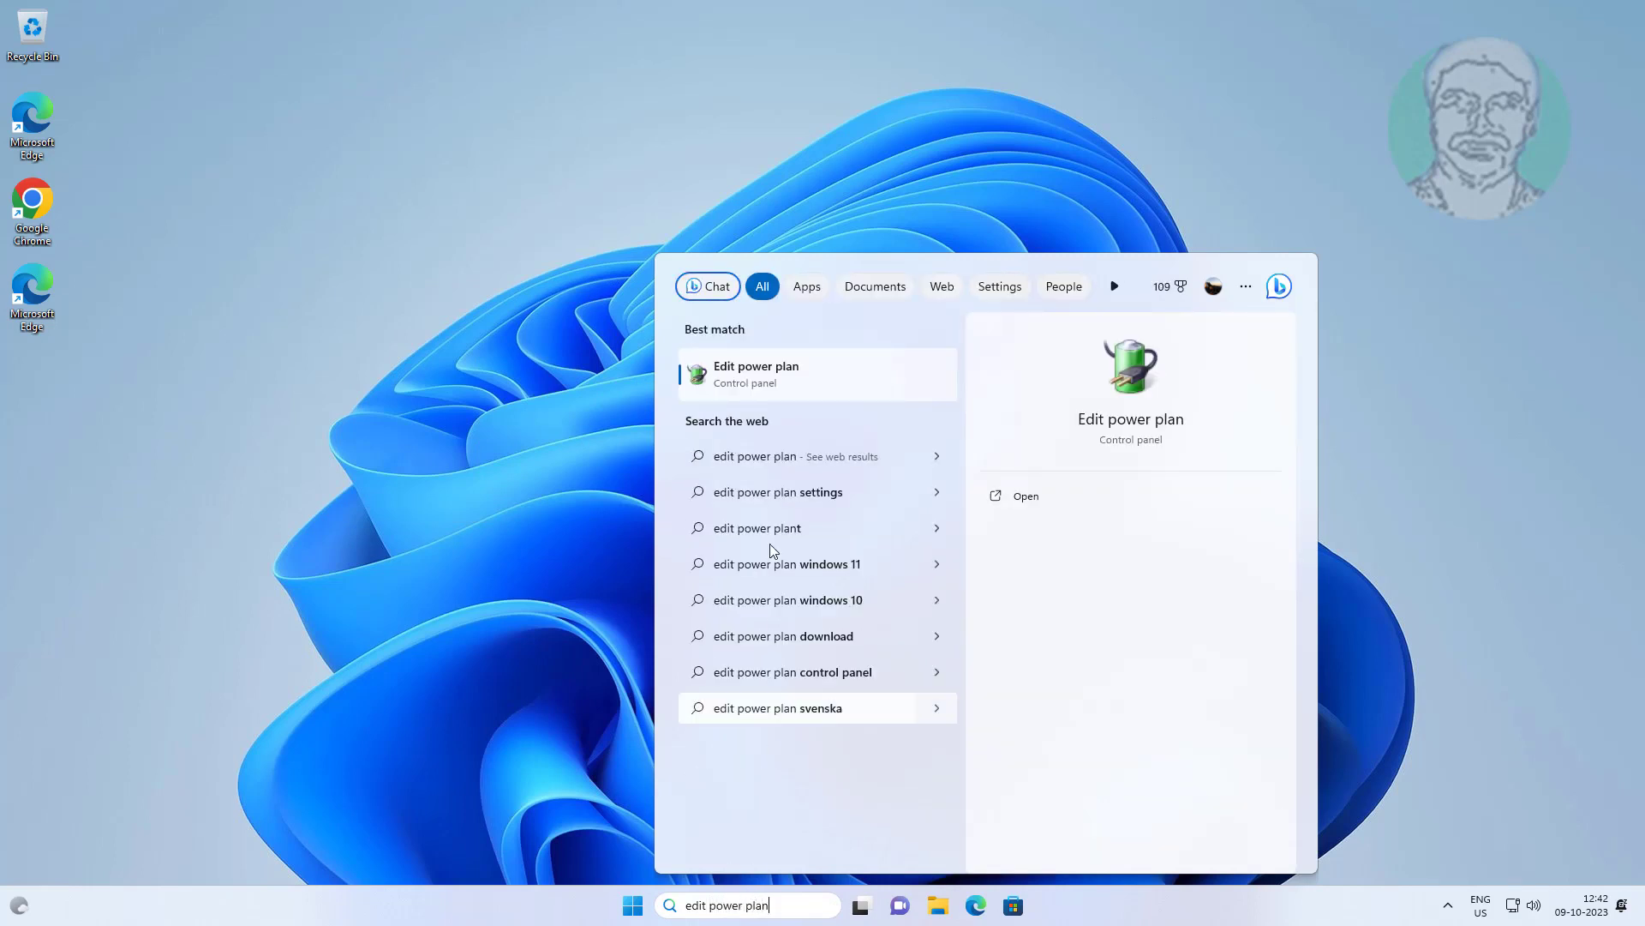
pyautogui.click(785, 368)
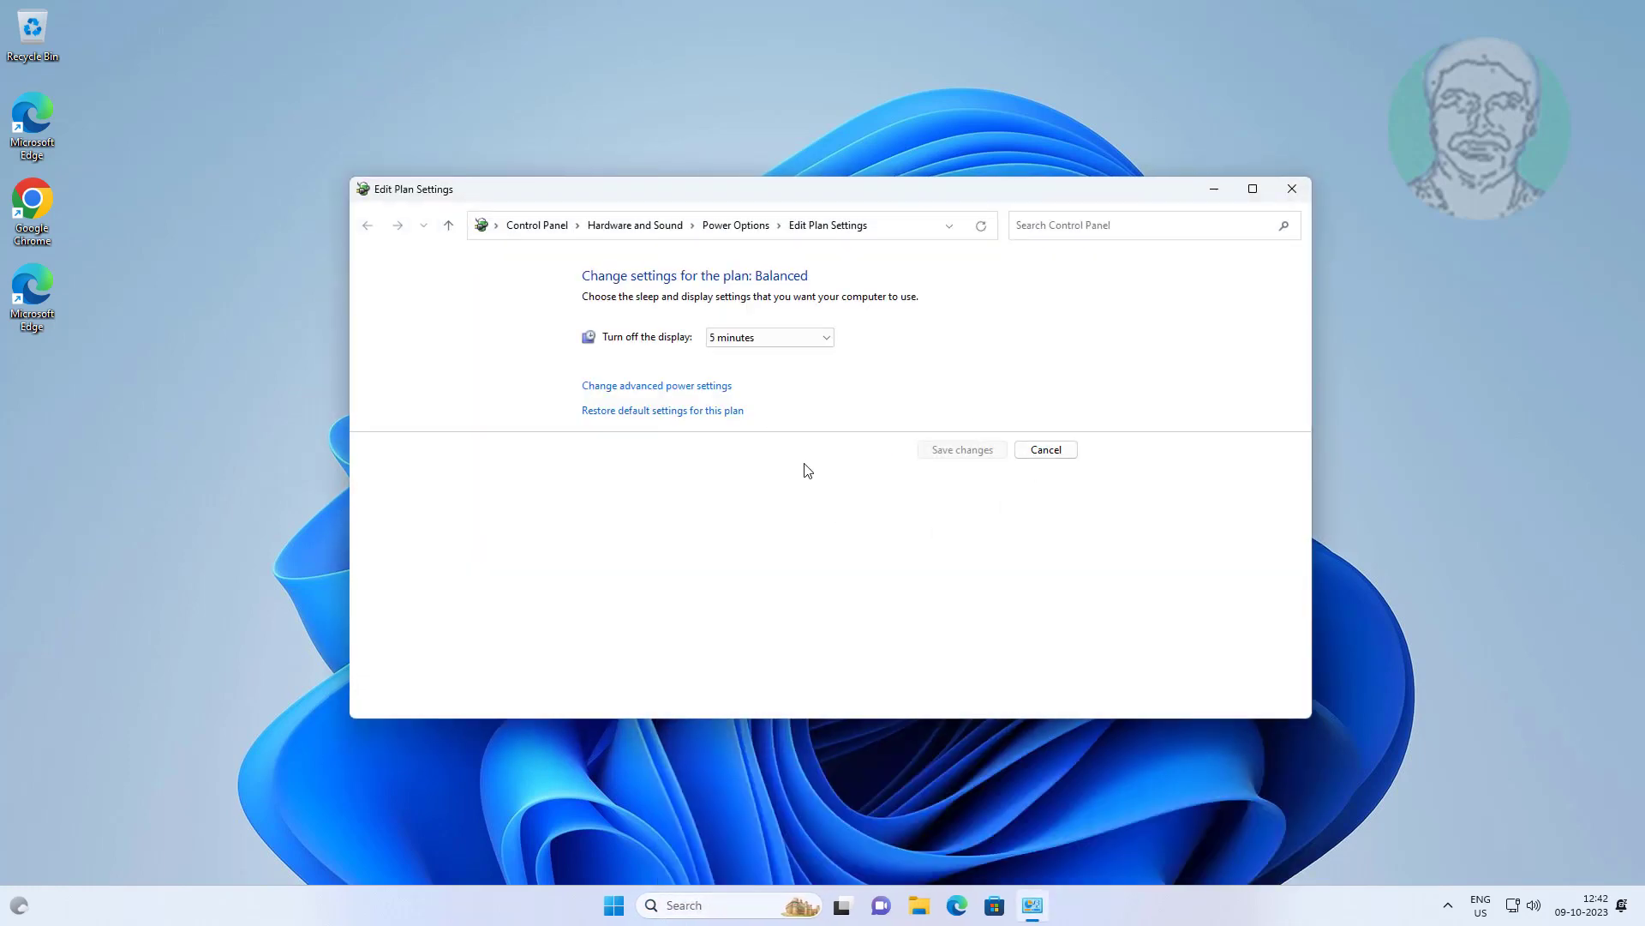
pyautogui.click(704, 387)
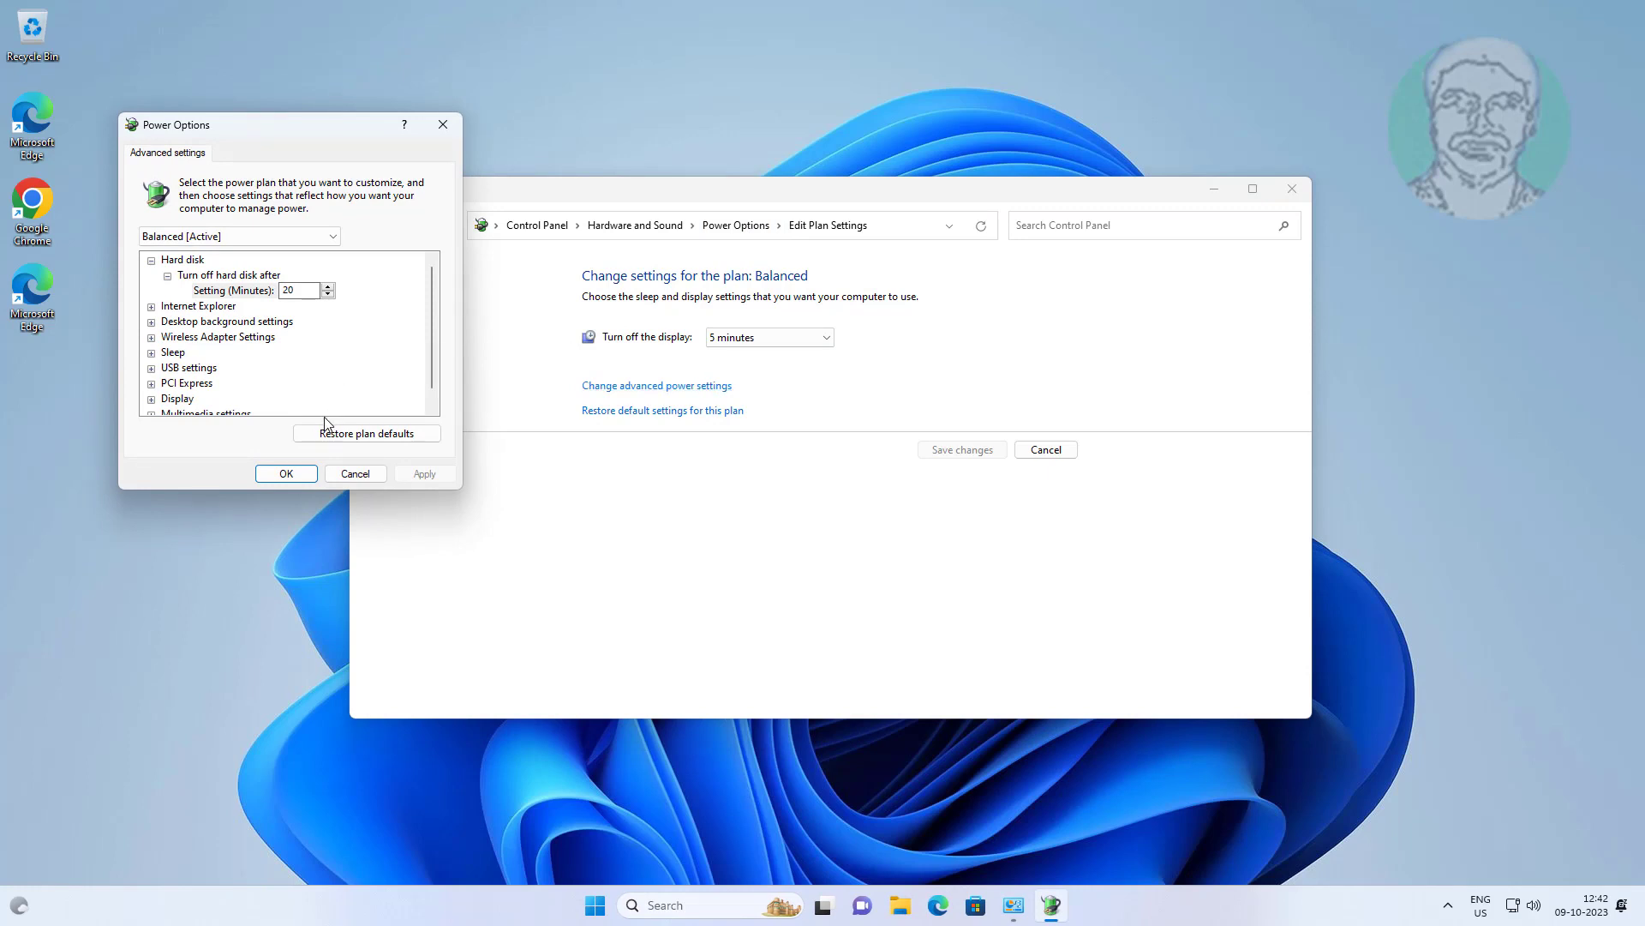
# Set the USB selective suspend setting under USB settings to Disabled, then apply it and close the power plan windows.
pyautogui.click(189, 368)
pyautogui.click(152, 368)
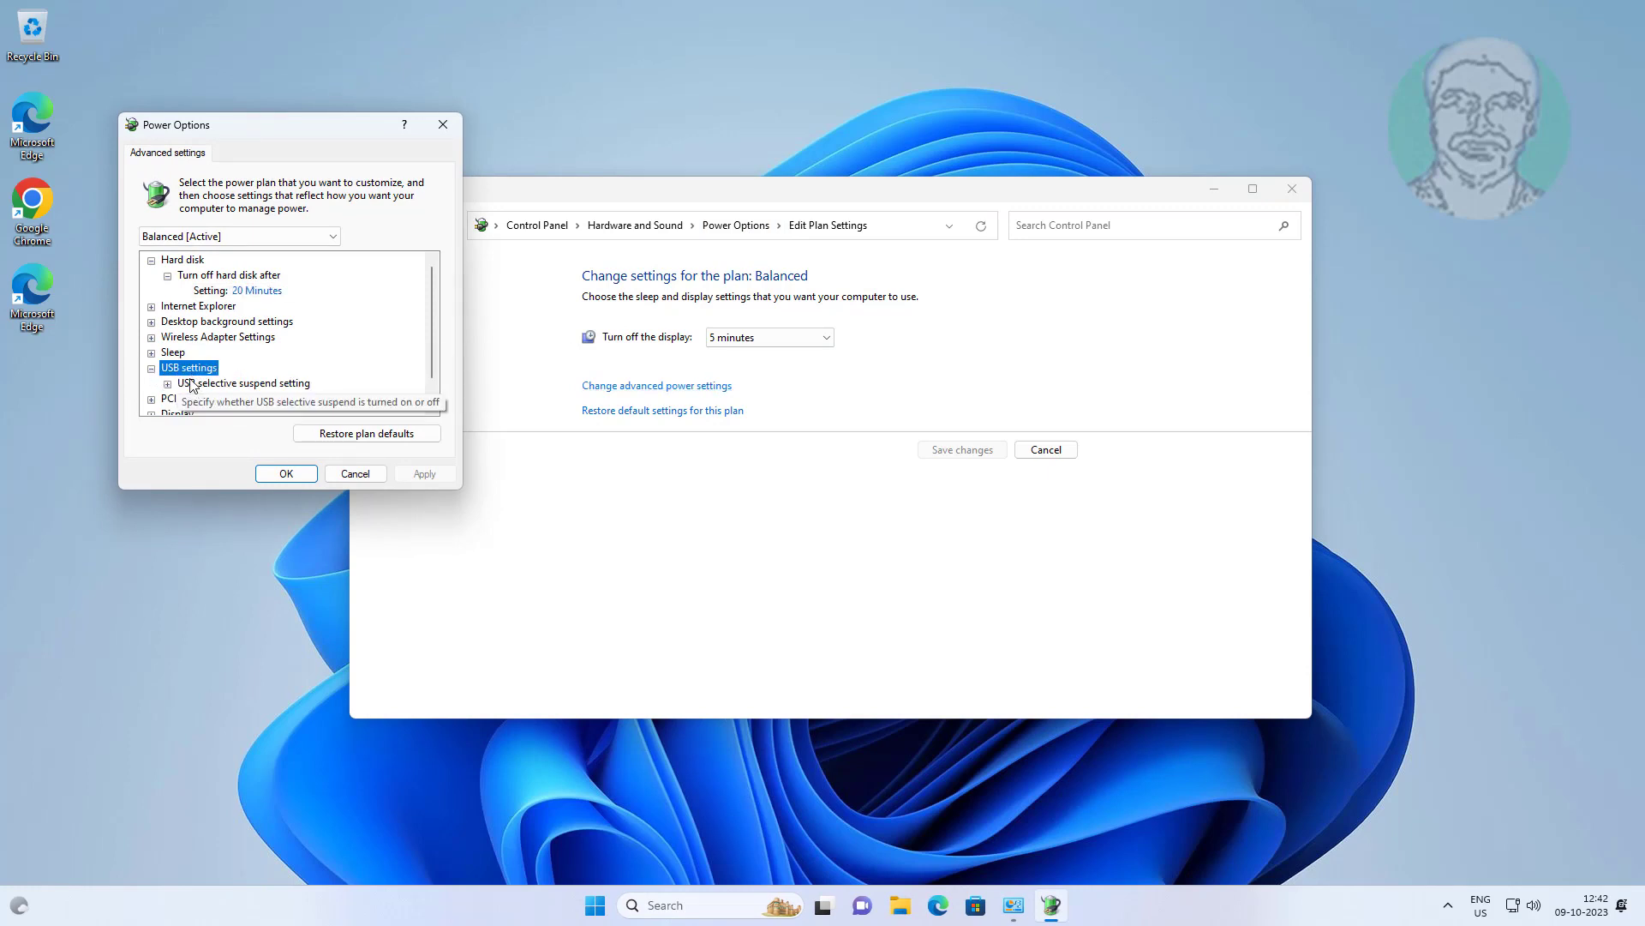
pyautogui.click(244, 383)
pyautogui.doubleClick(243, 383)
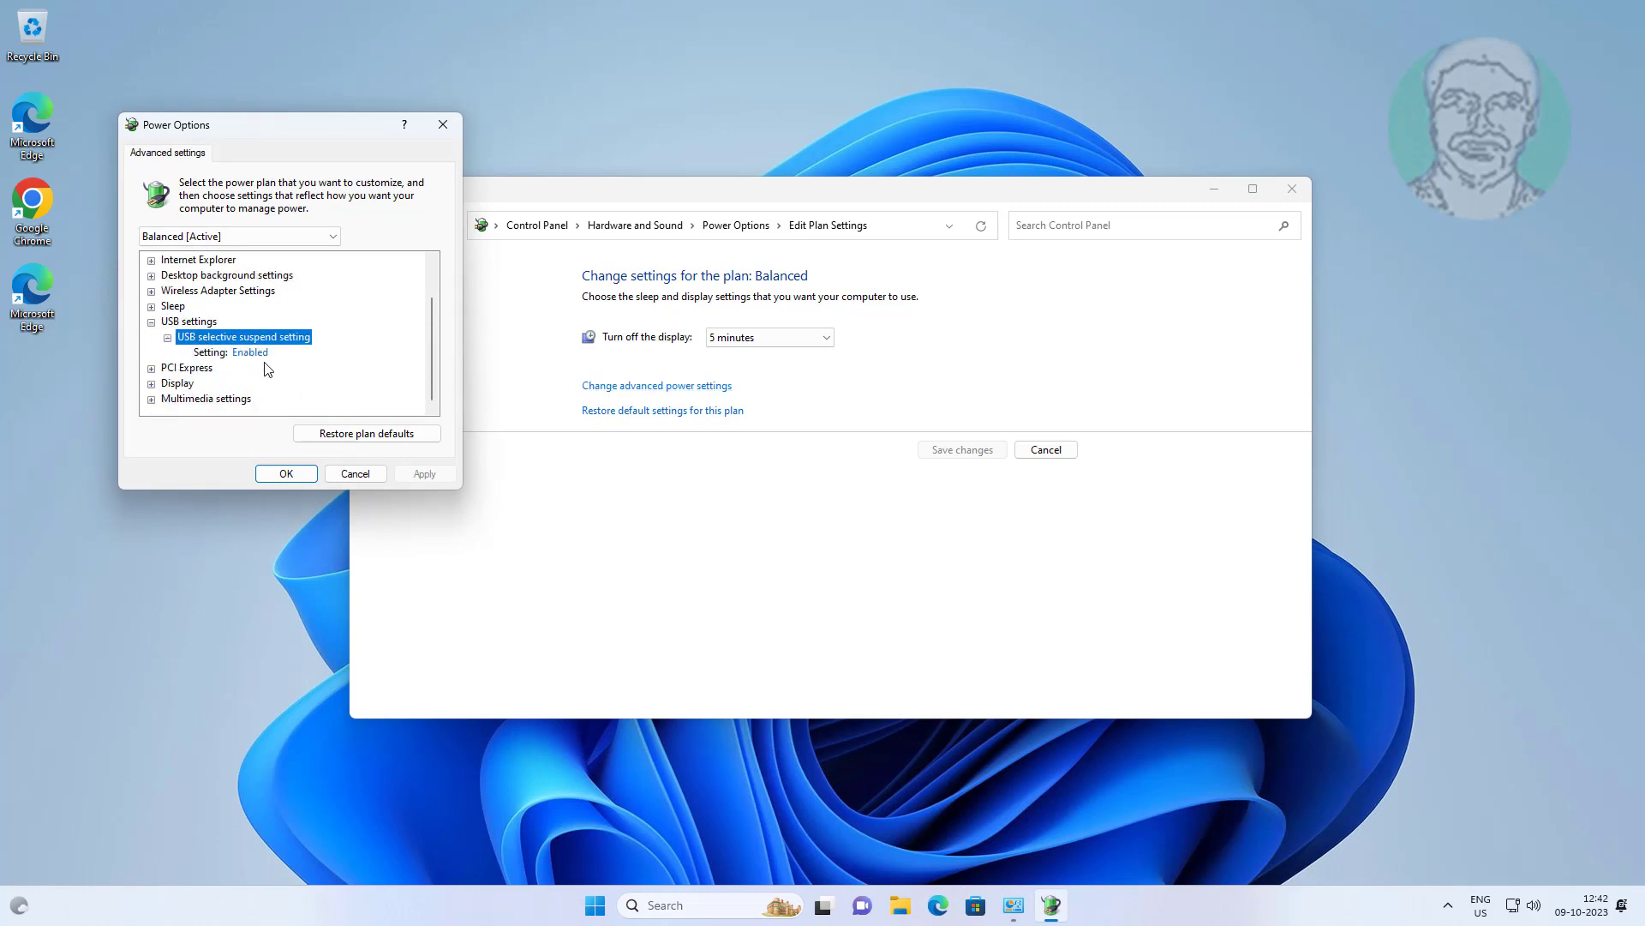
pyautogui.click(265, 354)
pyautogui.click(284, 355)
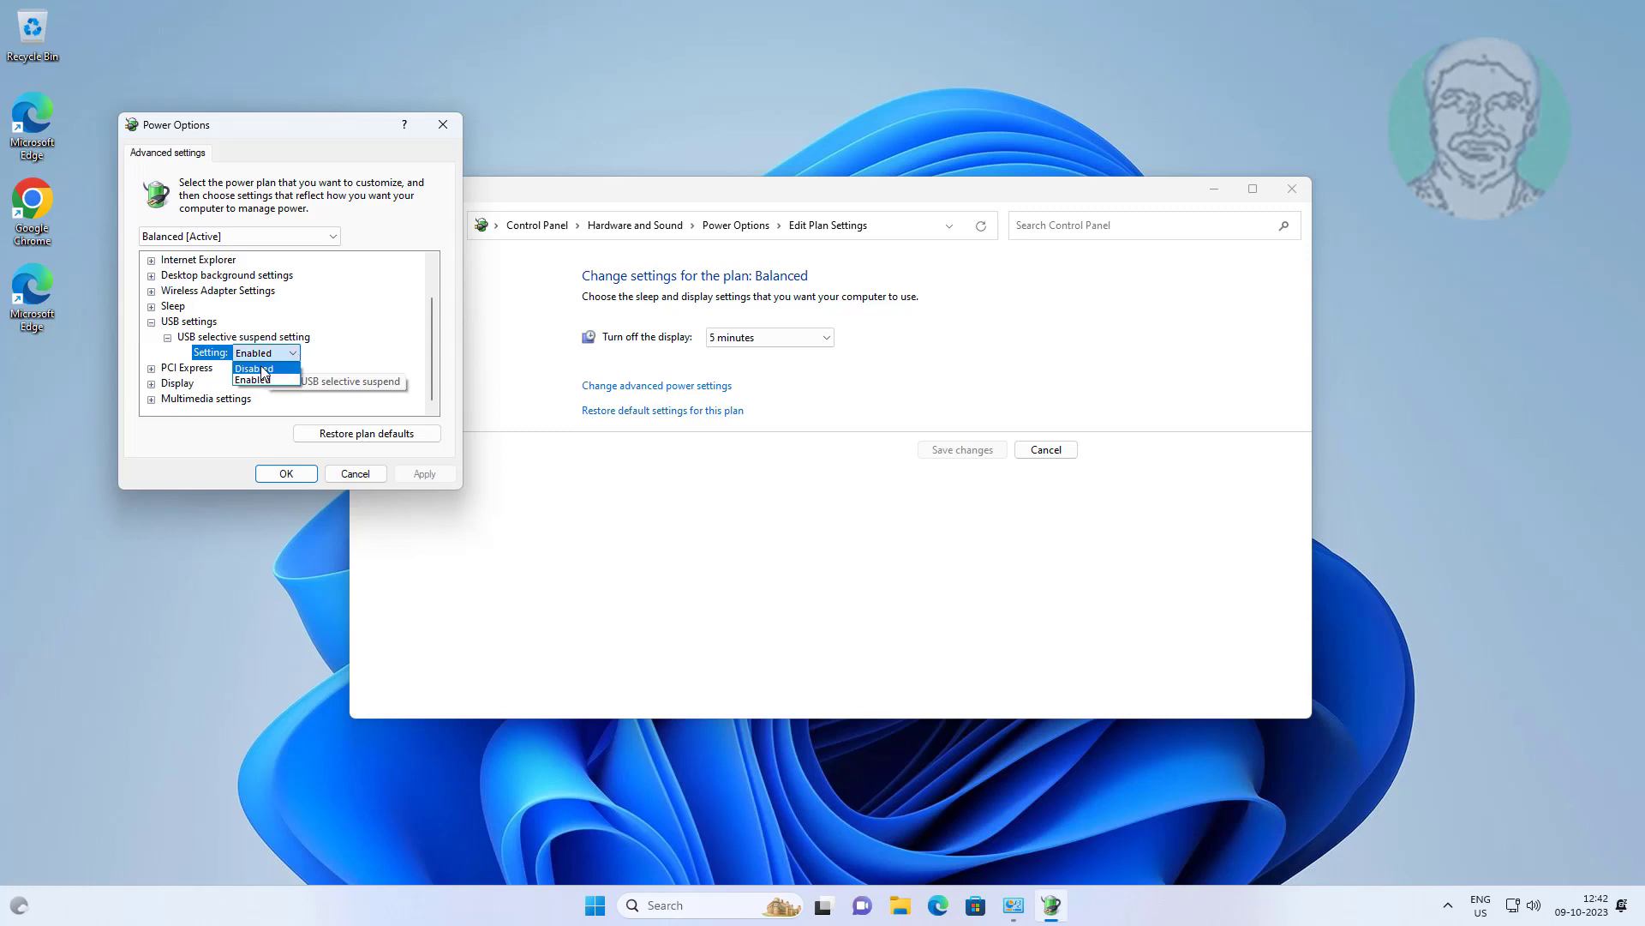
pyautogui.click(263, 369)
pyautogui.click(414, 475)
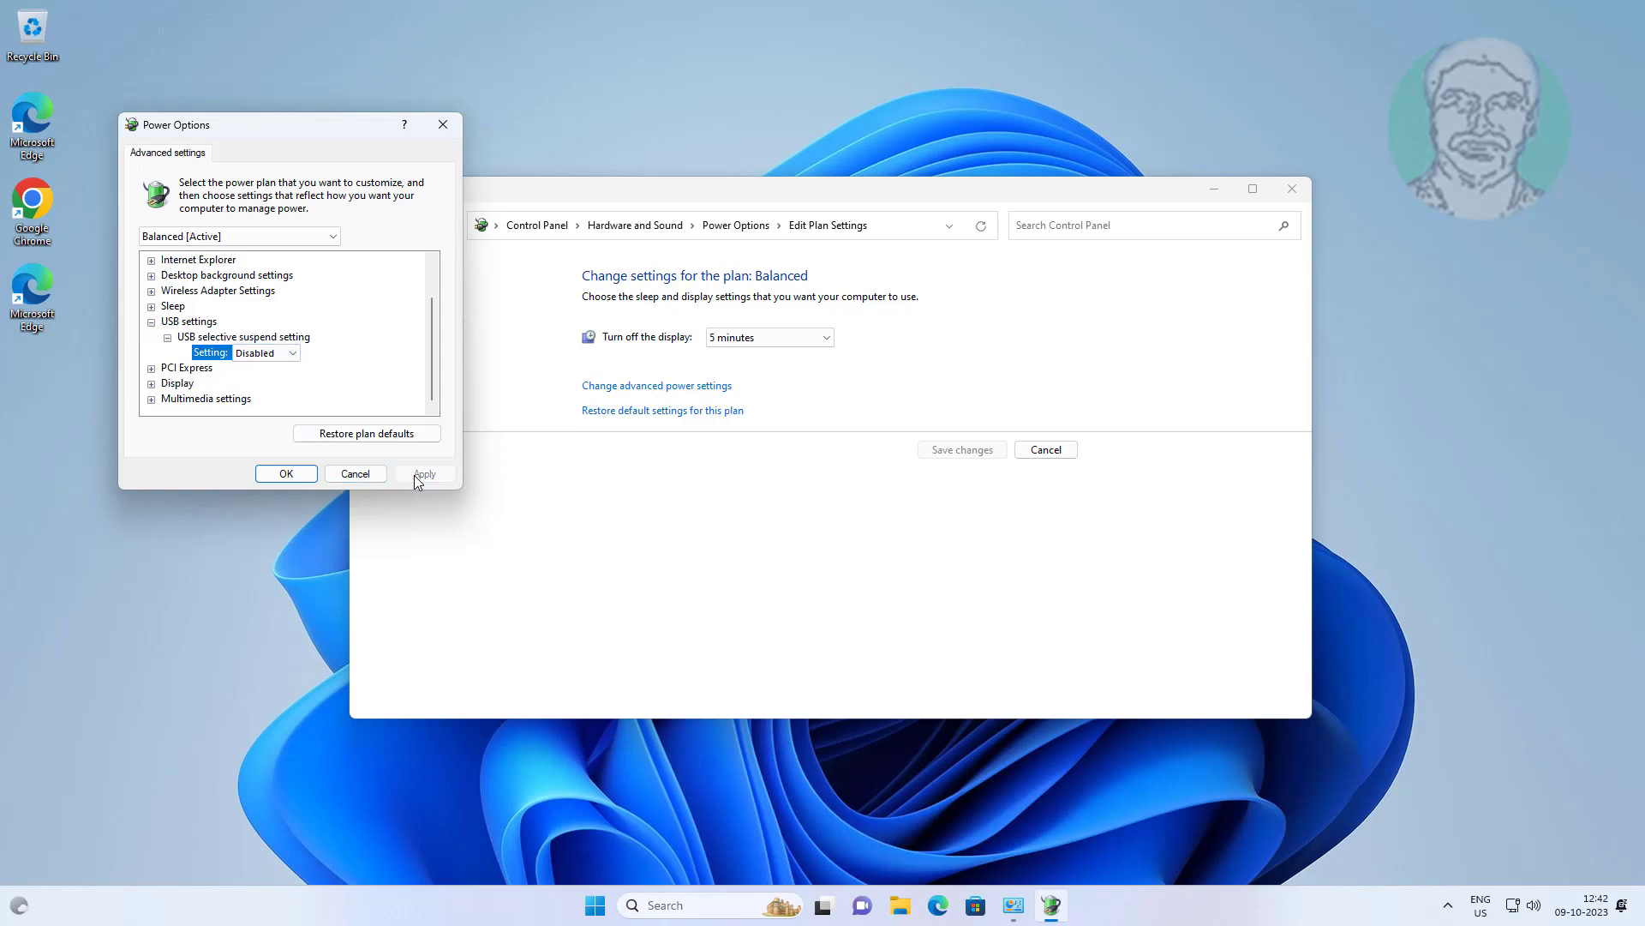
pyautogui.click(295, 477)
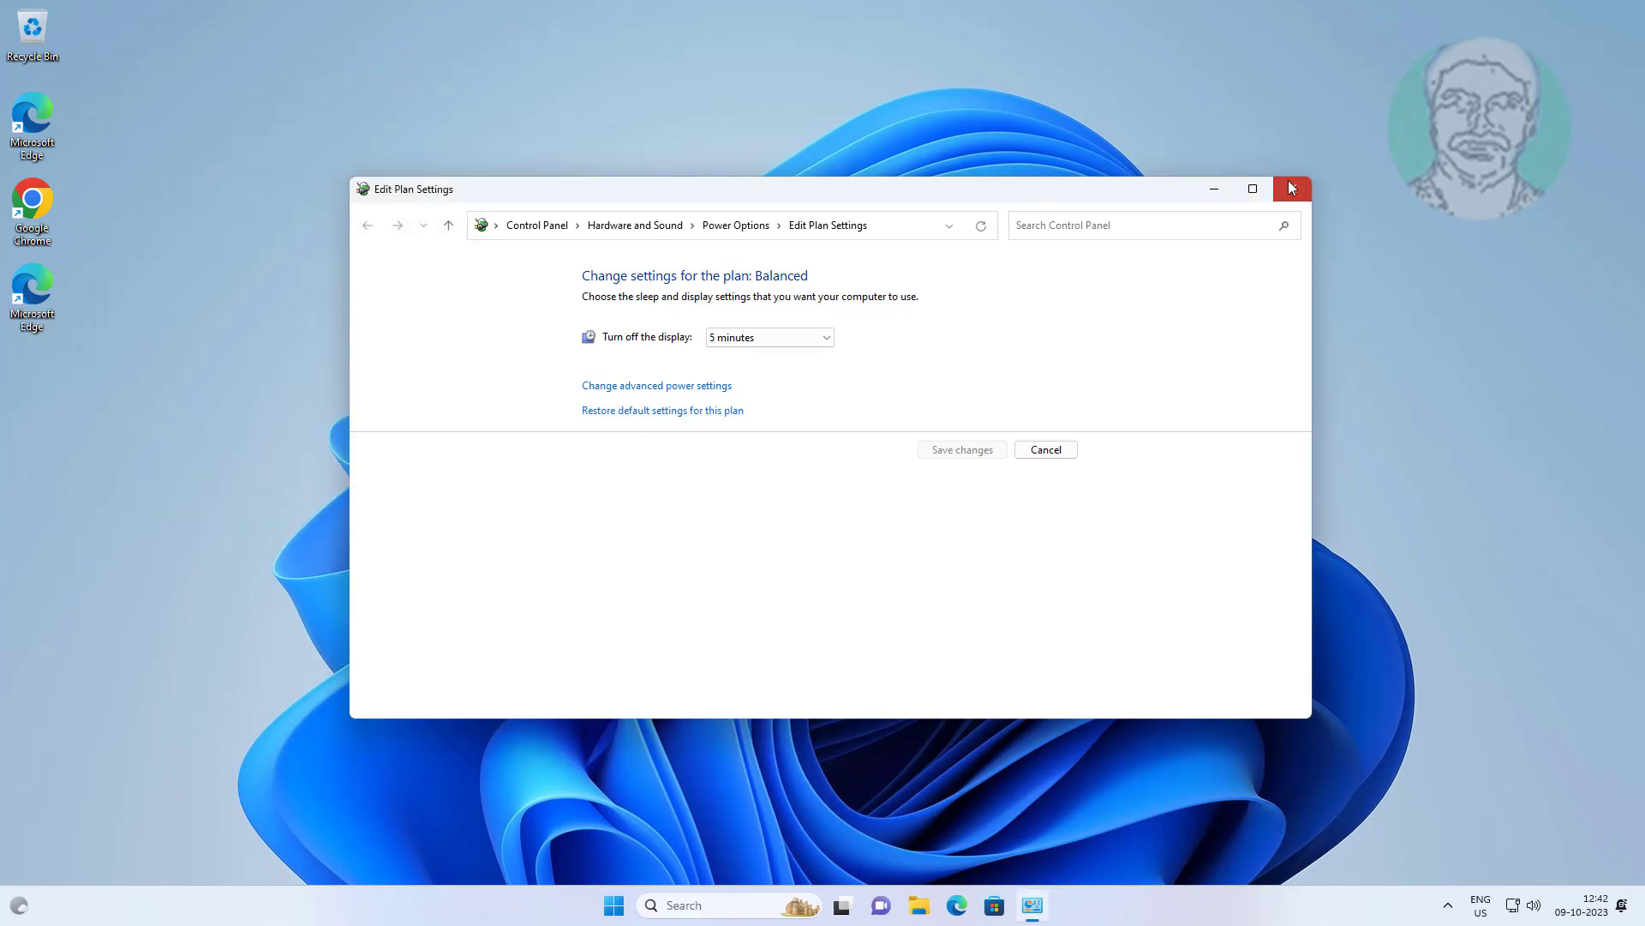
pyautogui.click(1290, 187)
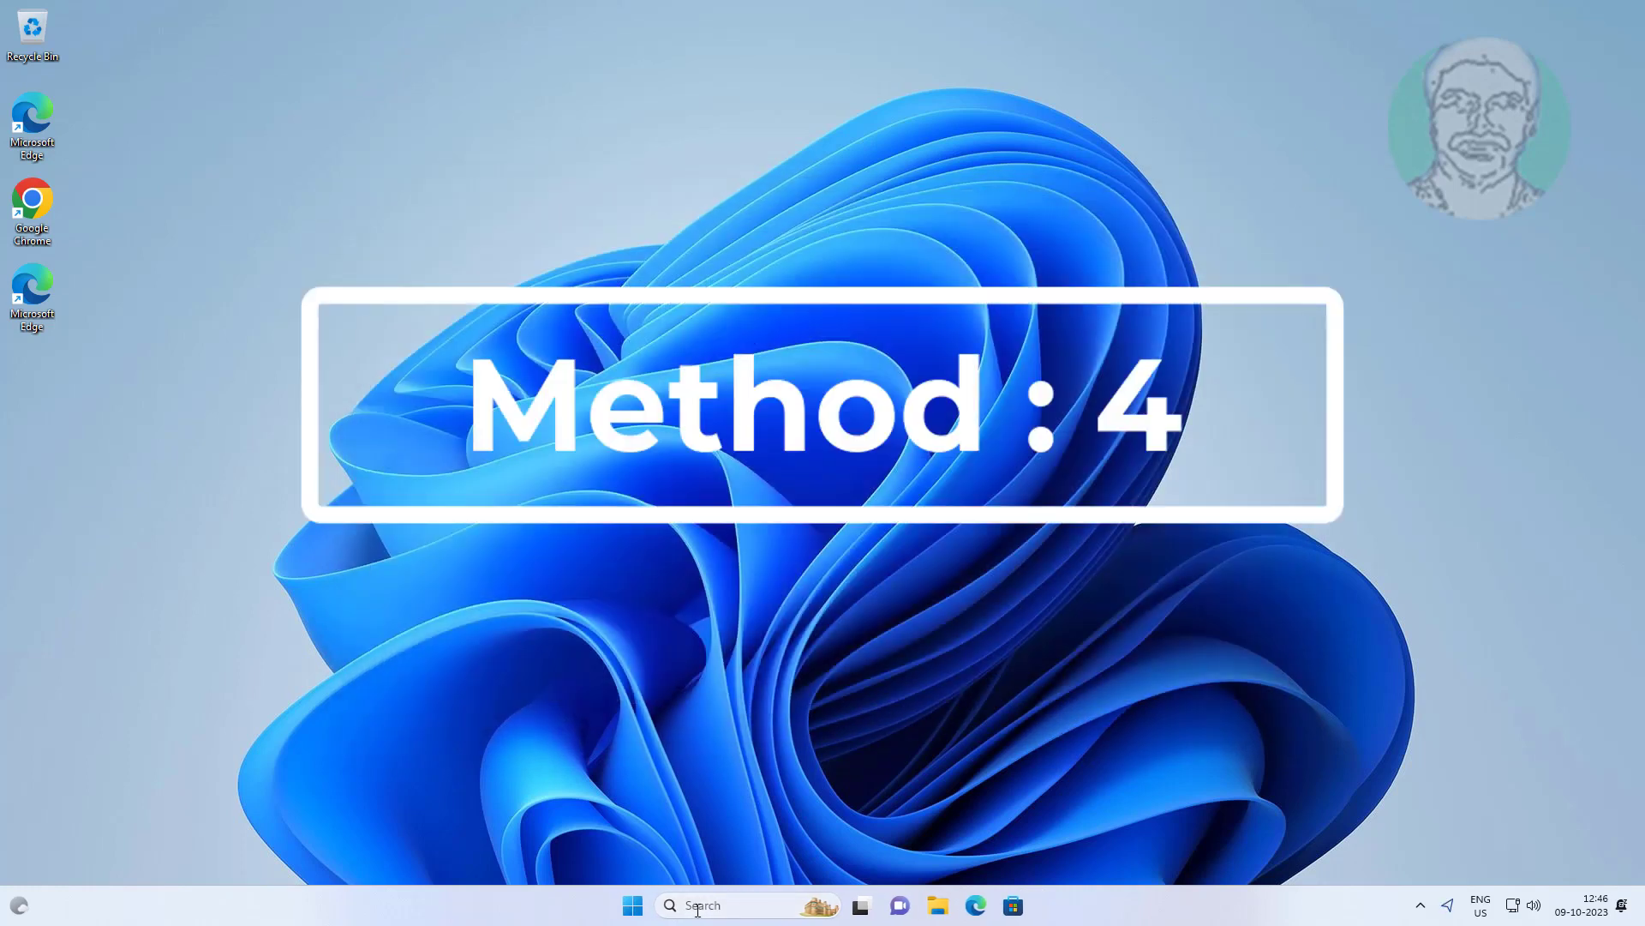
# Search Windows for "regedit" and run Registry Editor as administrator, allowing it to make changes to the device.
pyautogui.click(697, 908)
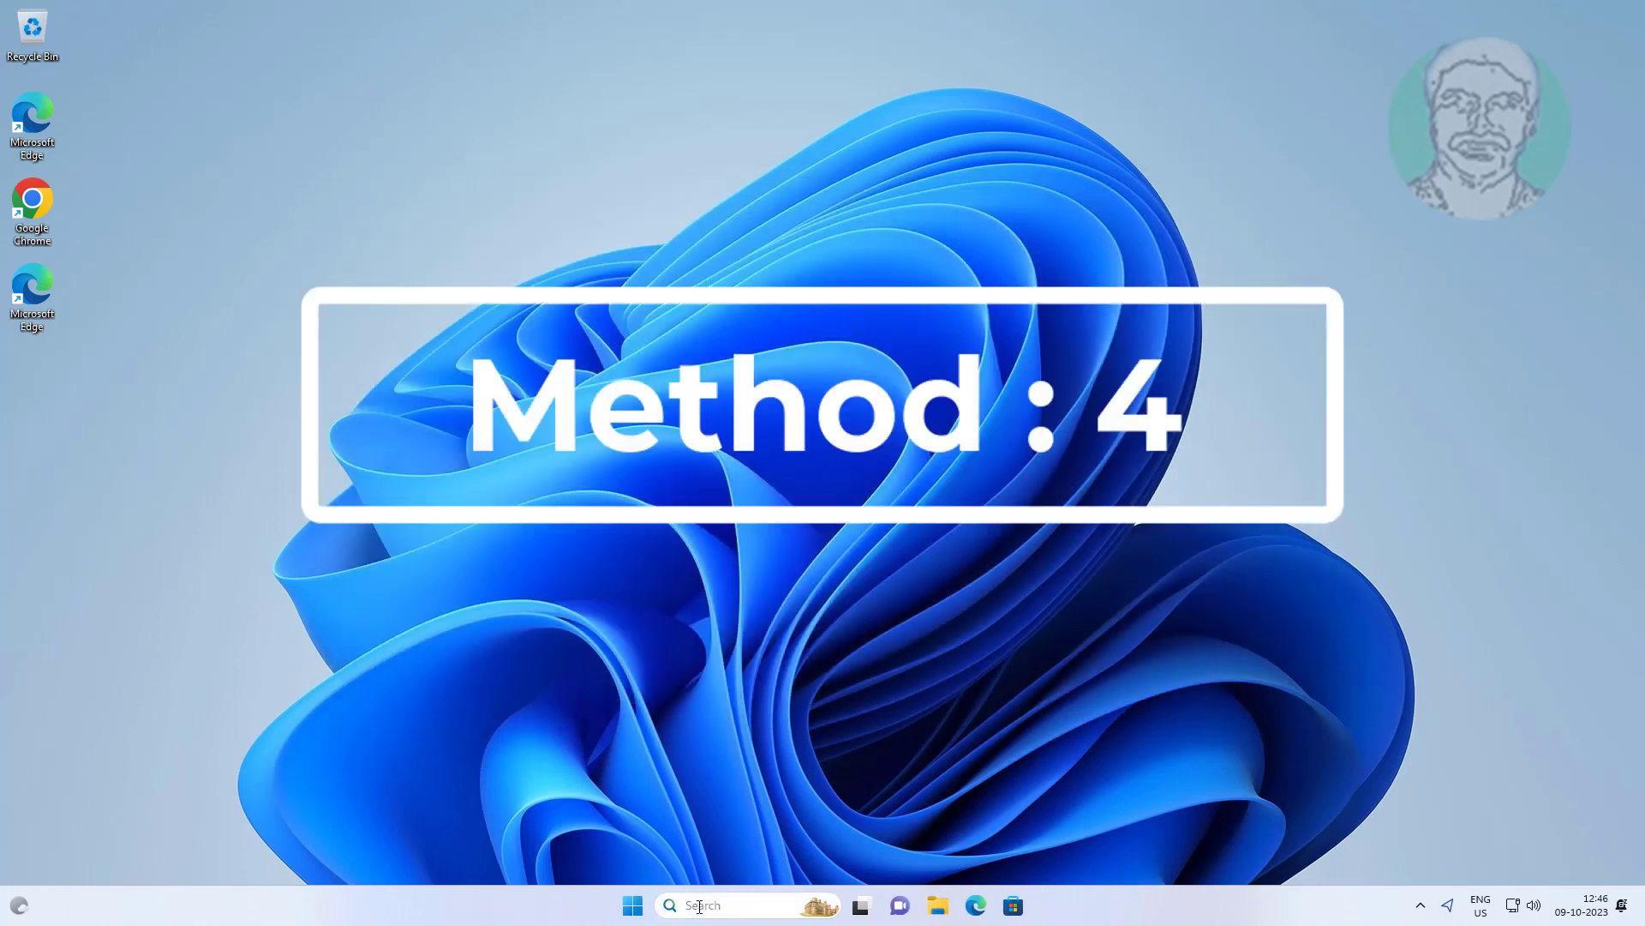
pyautogui.write('regedit')
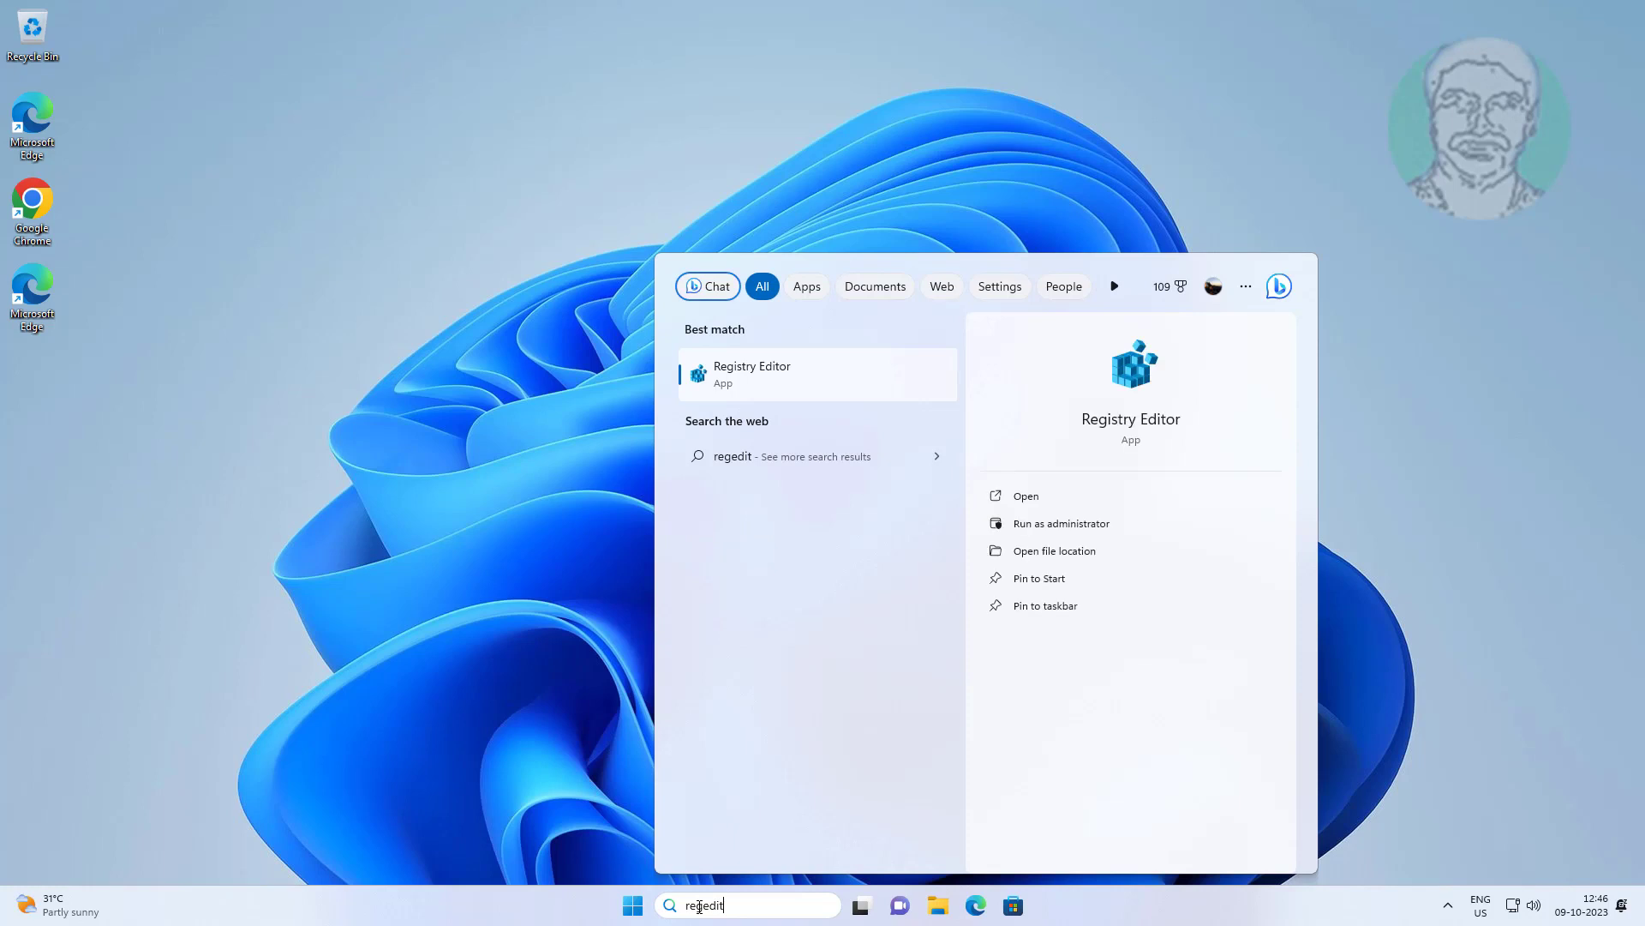
pyautogui.rightClick(756, 367)
pyautogui.click(797, 386)
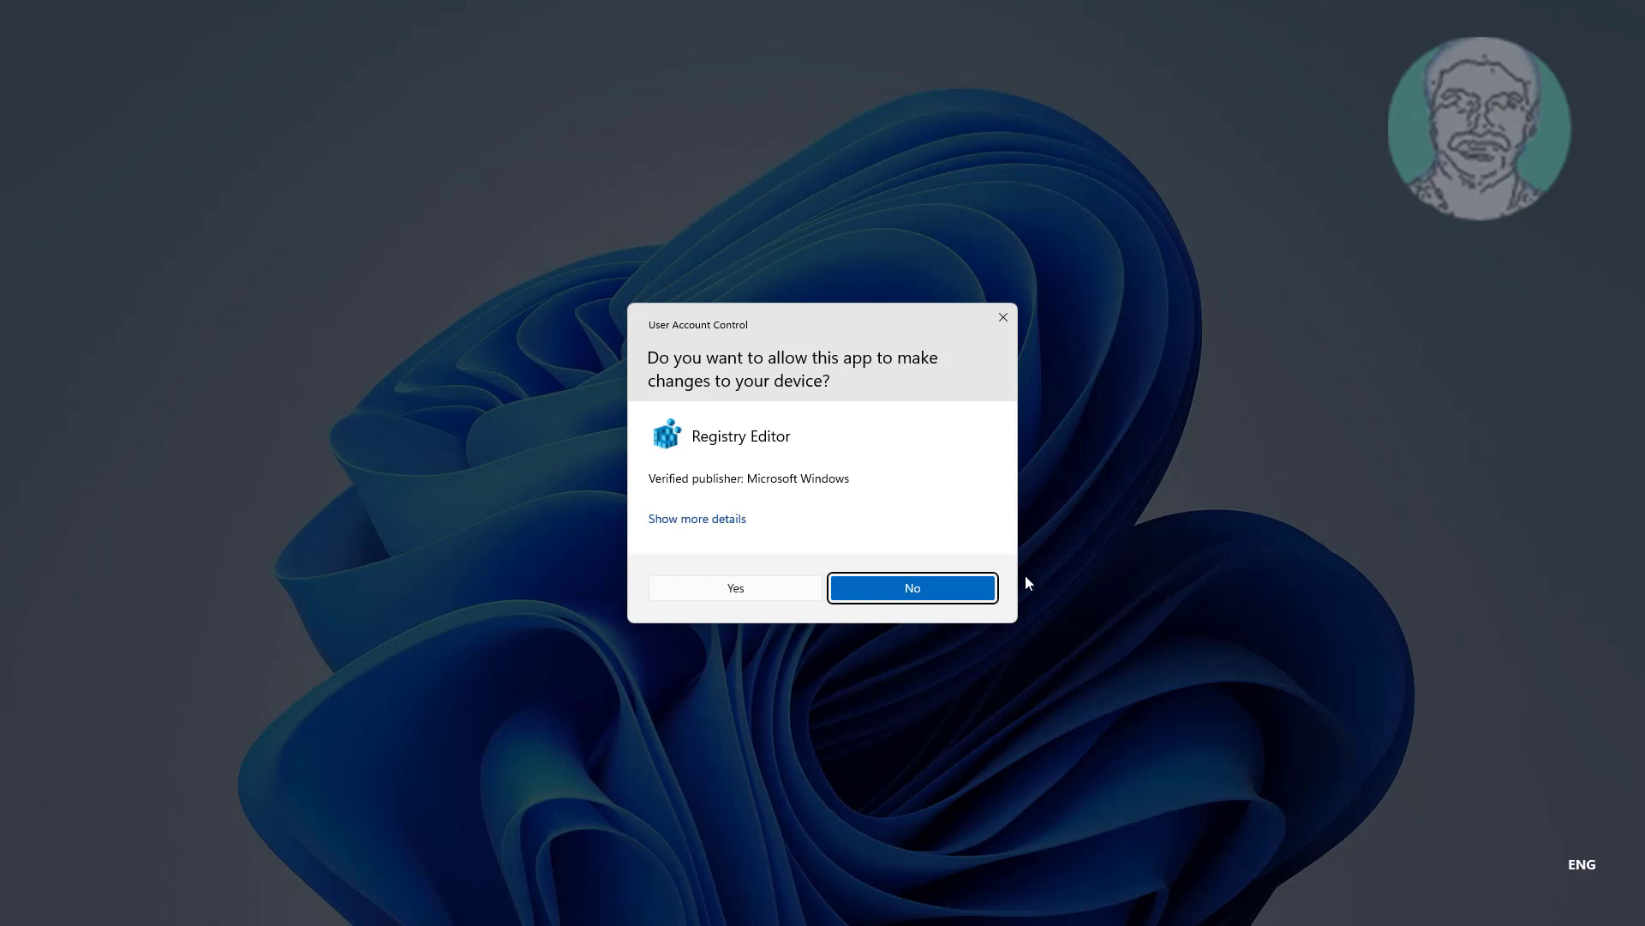
pyautogui.click(760, 584)
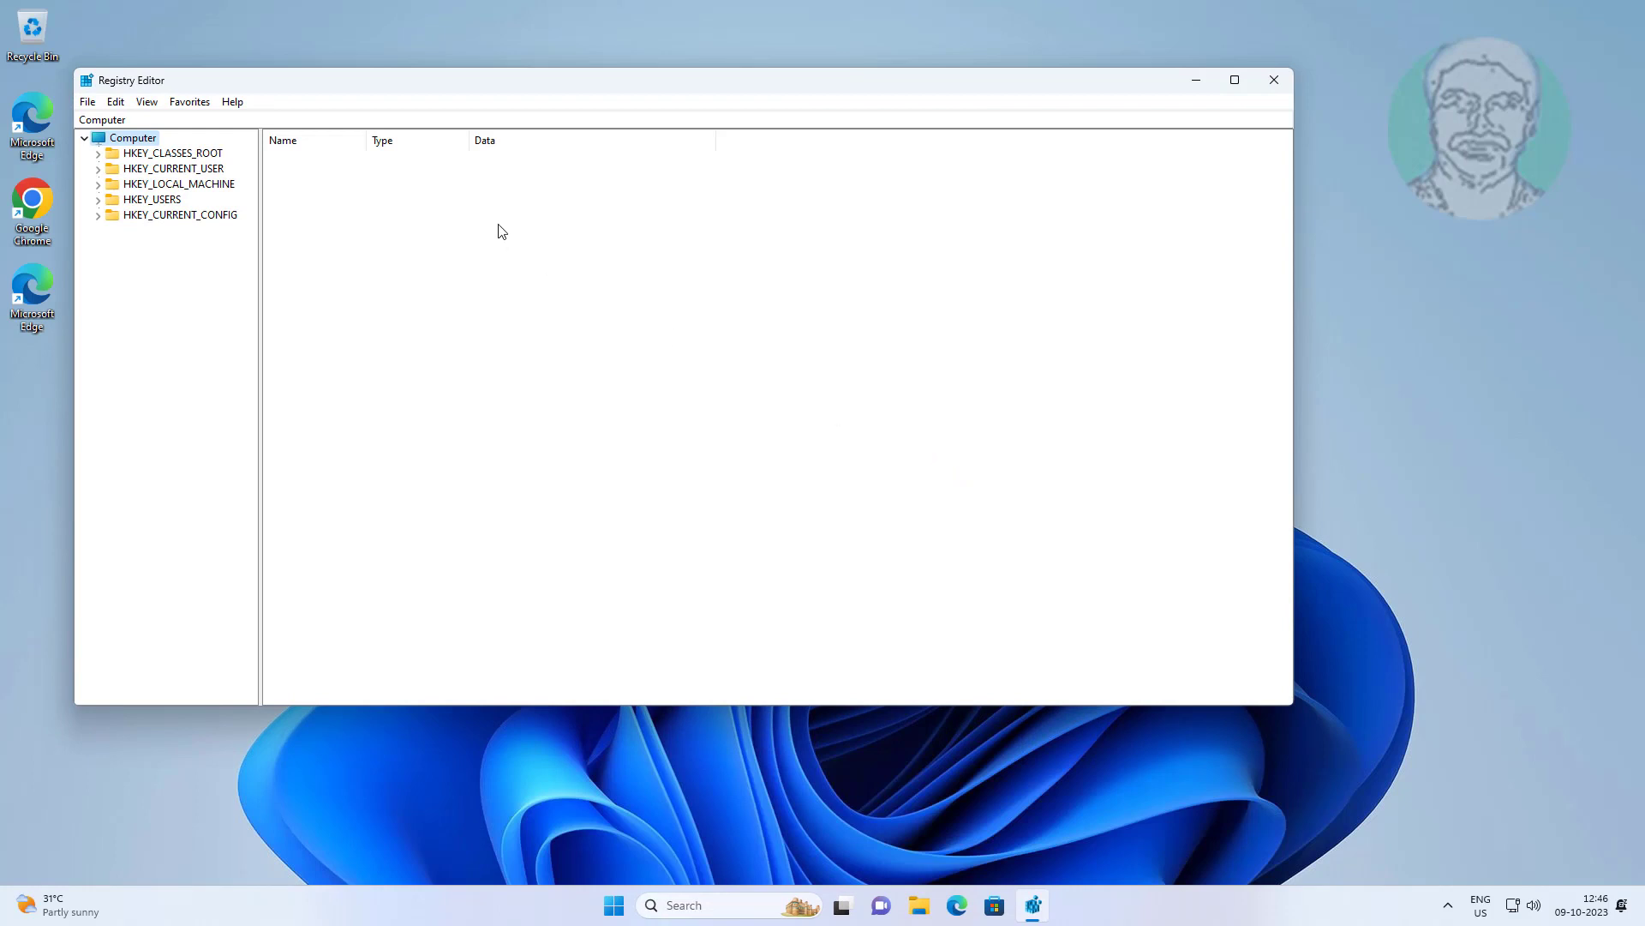
# Expand the registry tree to HKEY_LOCAL_MACHINE\SYSTEM\CurrentControlSet\Services, widening the key tree for readability.
pyautogui.click(219, 187)
pyautogui.click(97, 185)
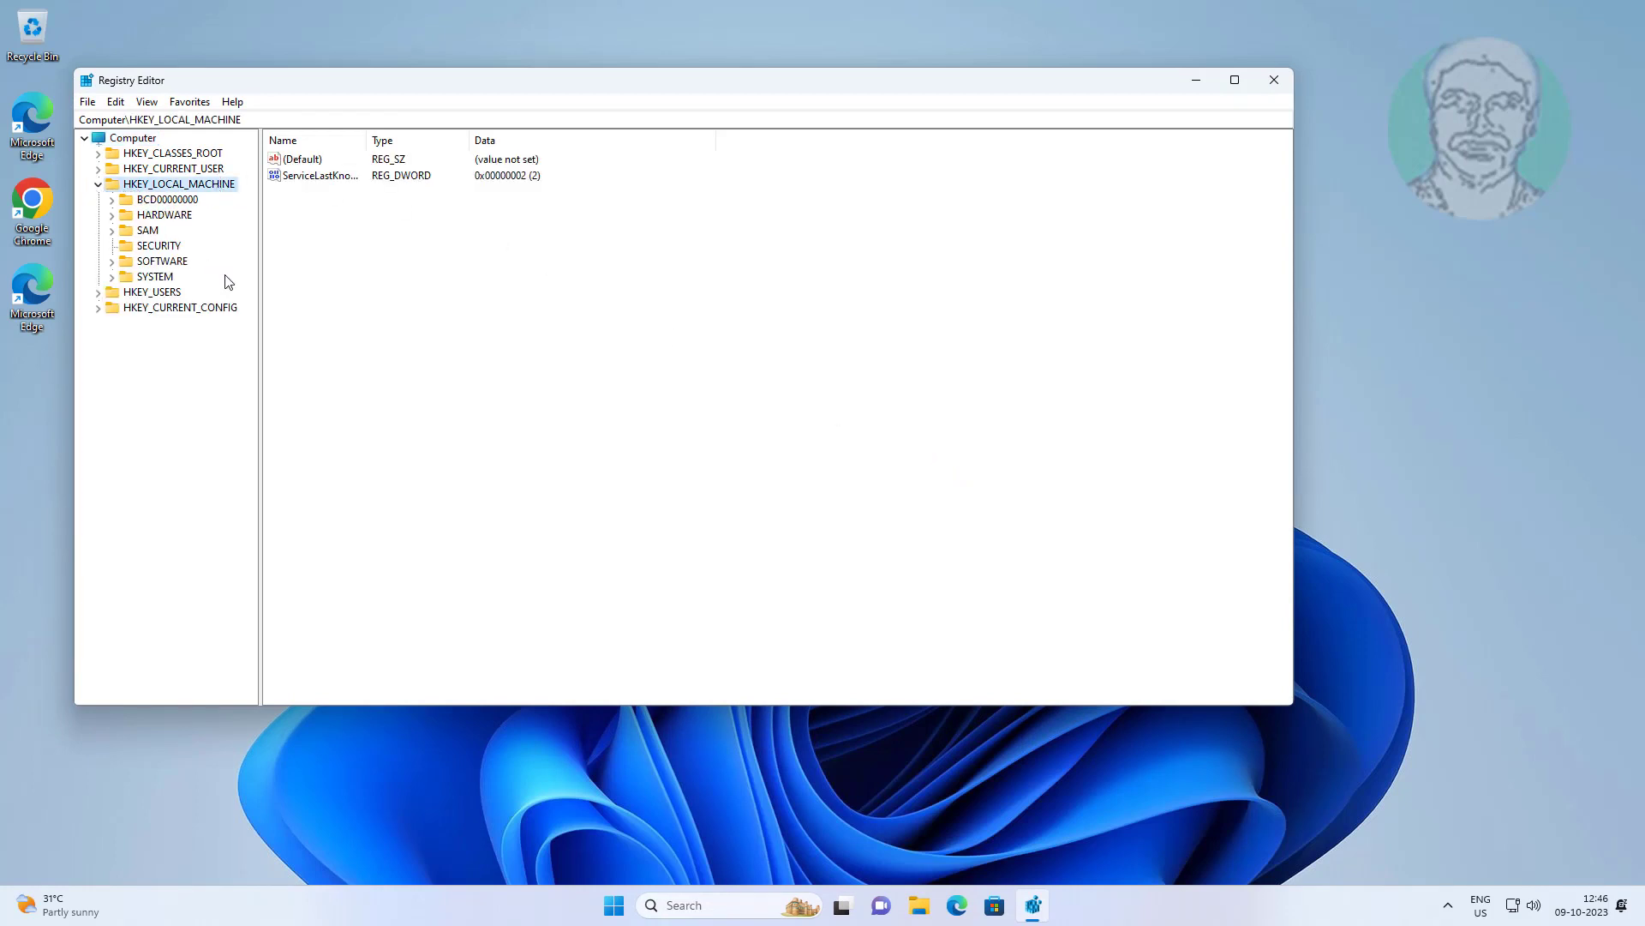
pyautogui.moveTo(260, 276); pyautogui.dragTo(377, 292)
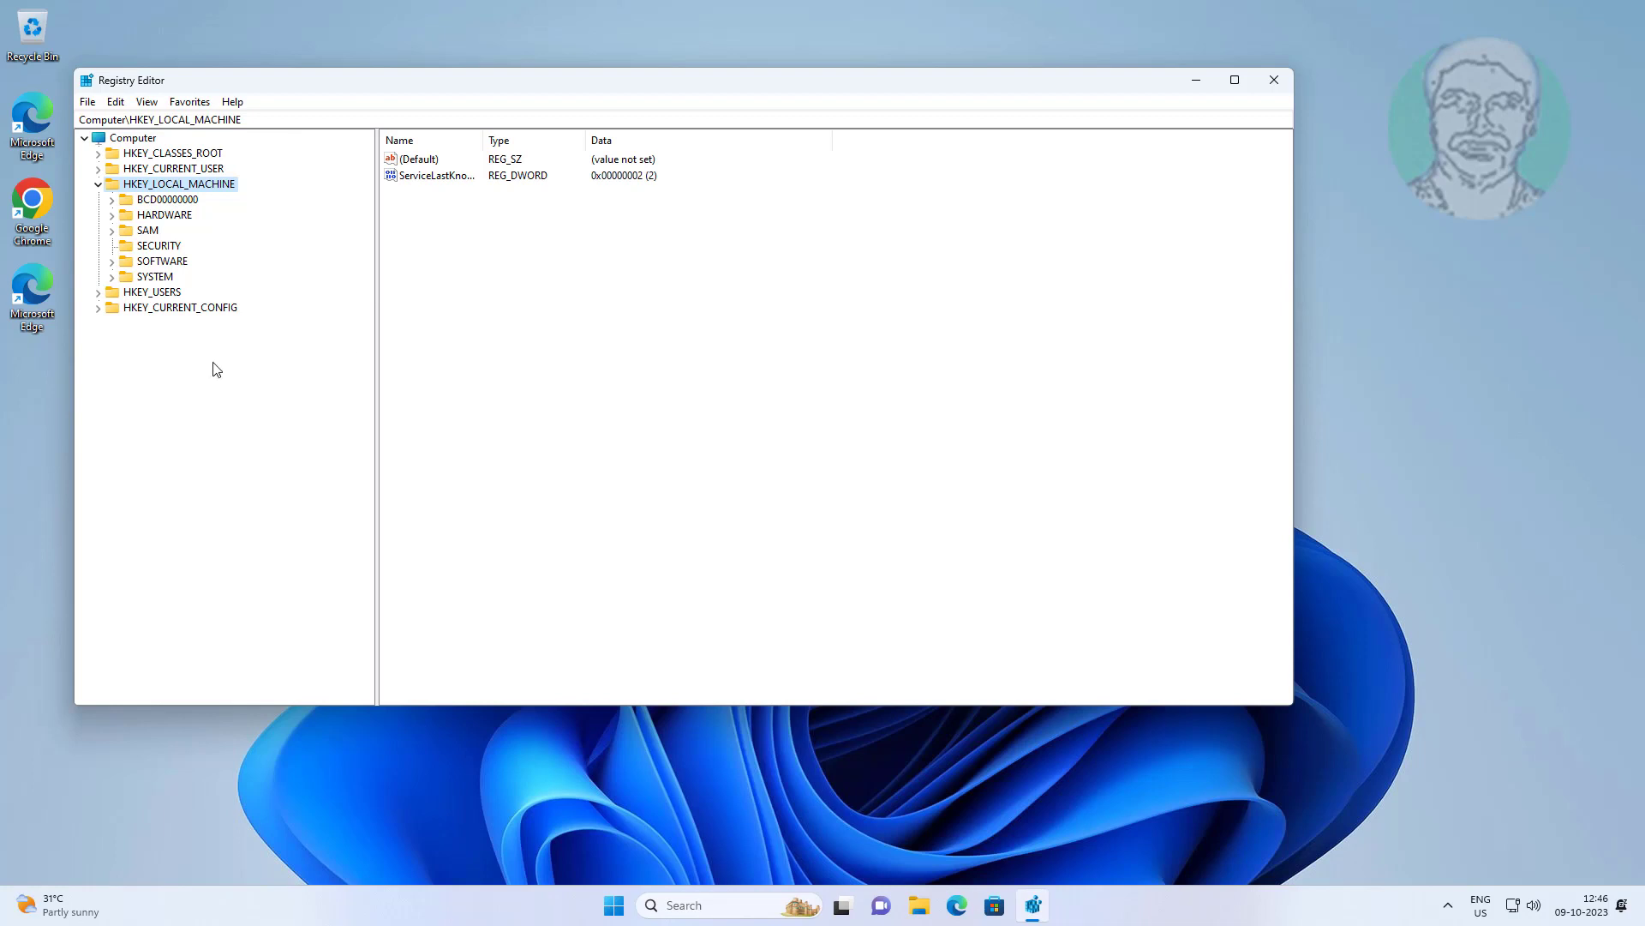
pyautogui.click(162, 280)
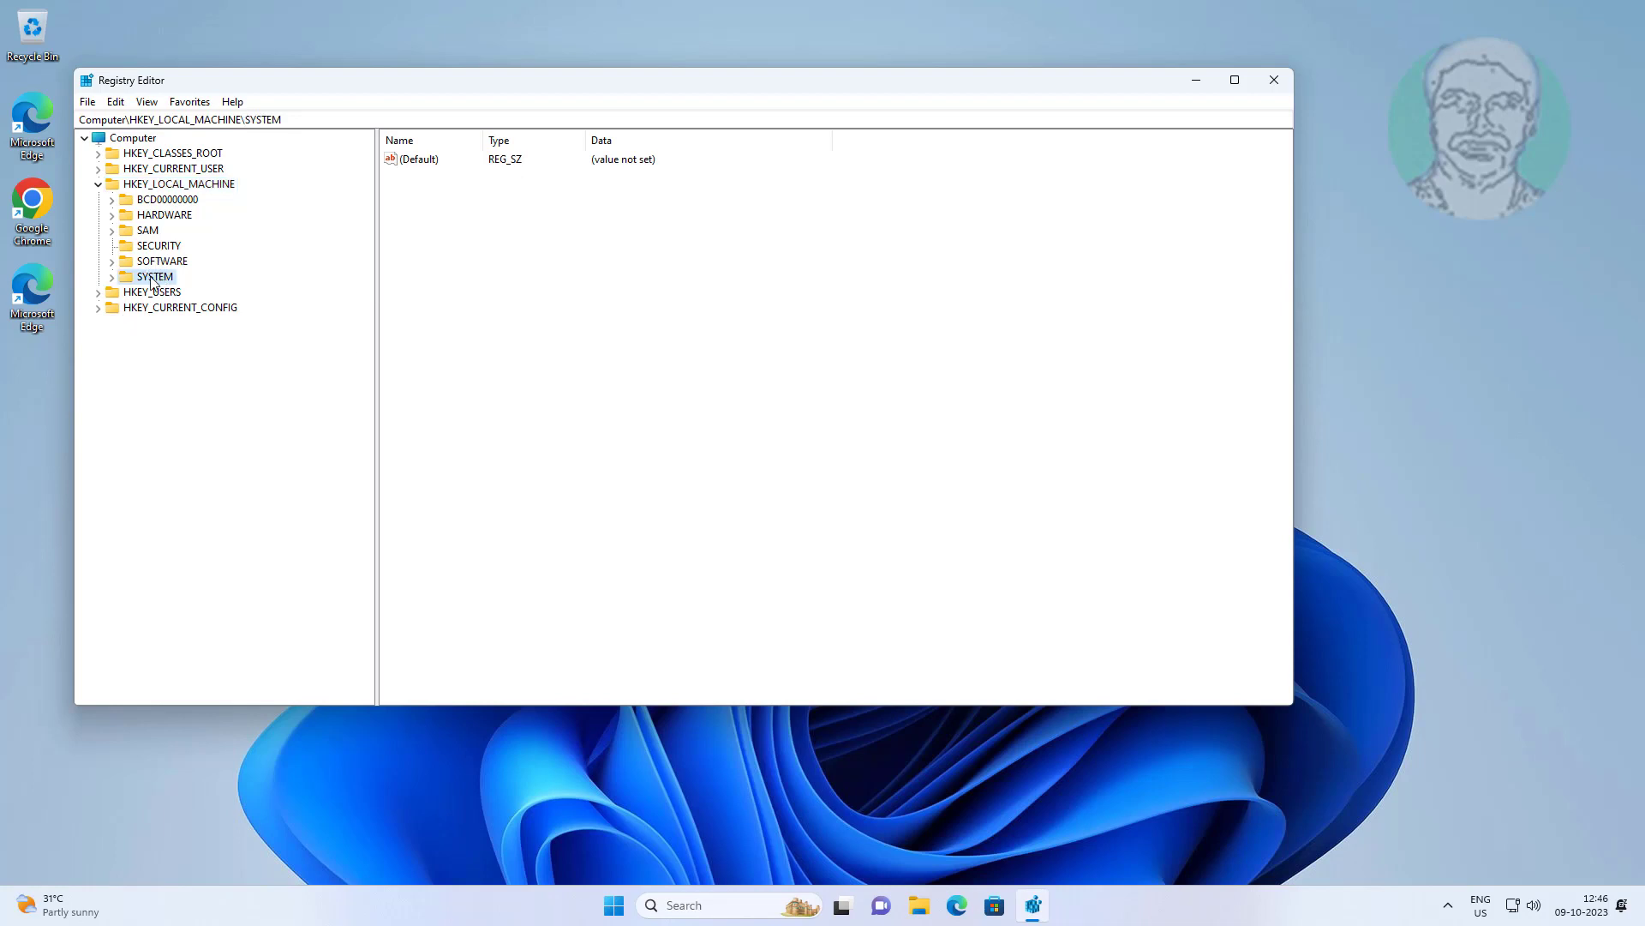
pyautogui.click(111, 277)
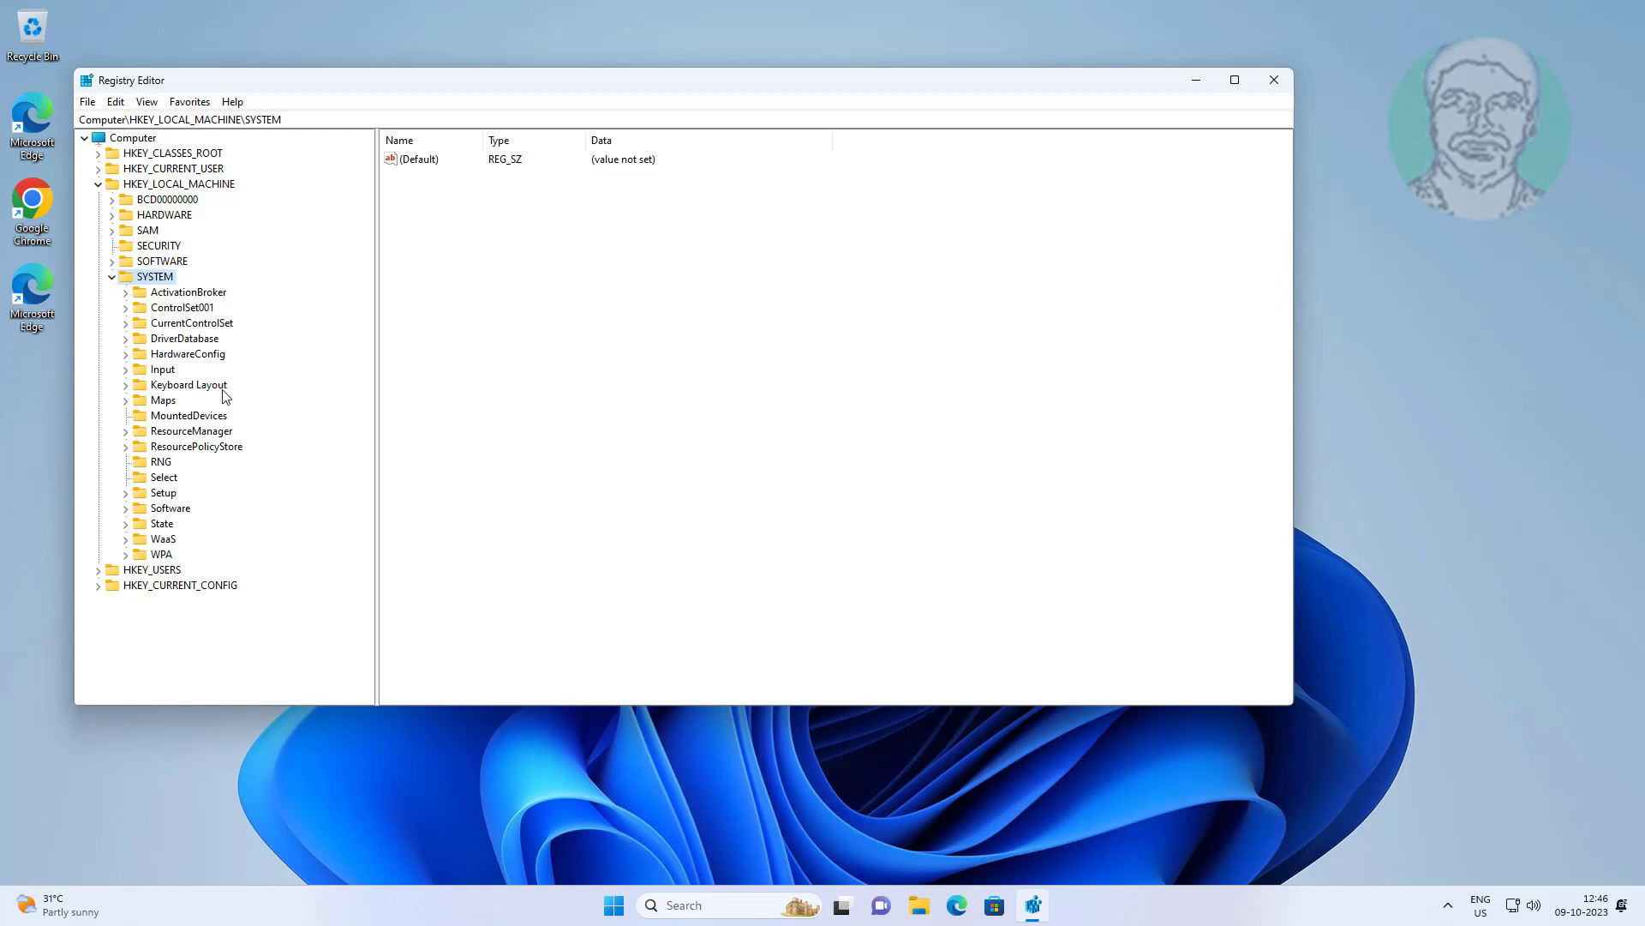
pyautogui.click(201, 323)
pyautogui.click(125, 323)
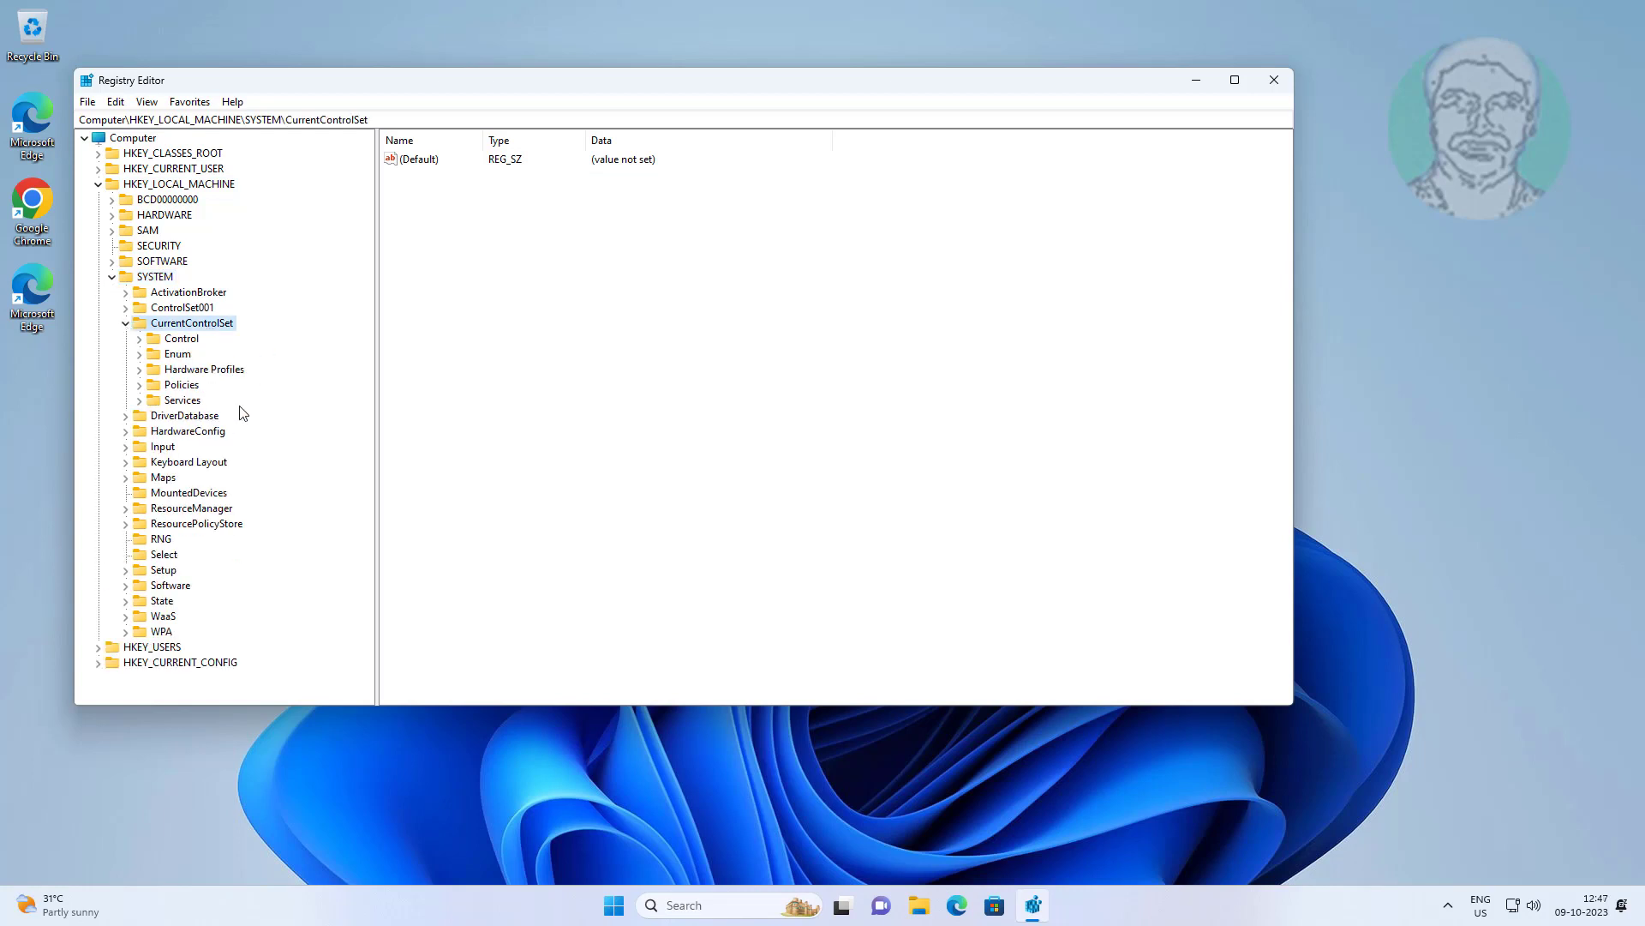
pyautogui.click(194, 401)
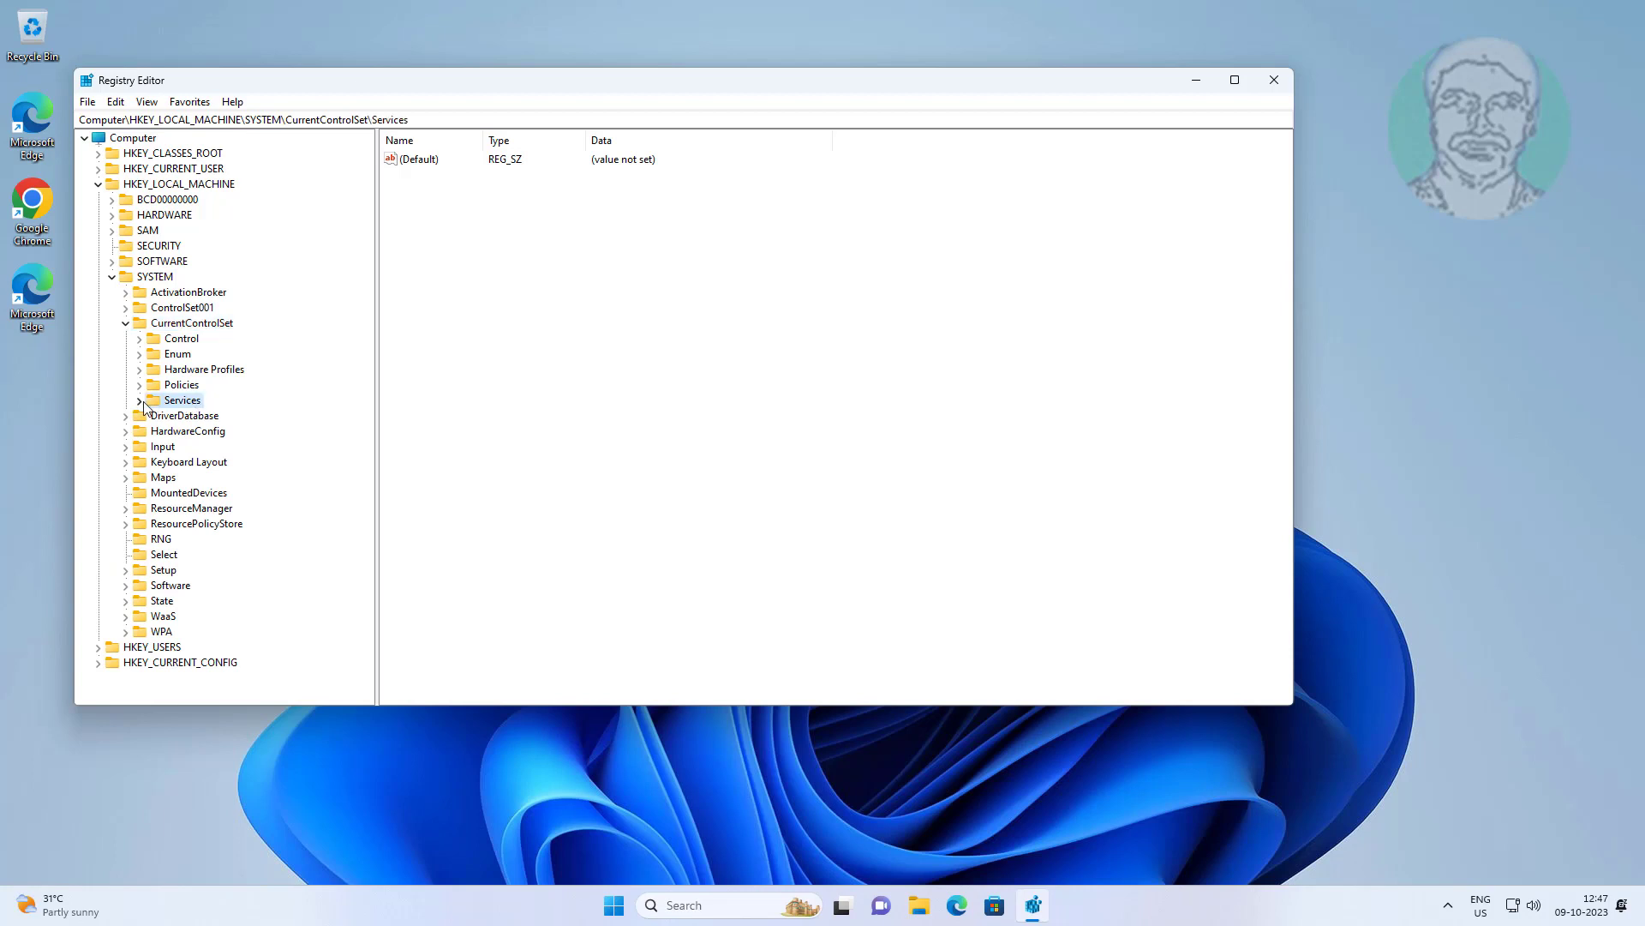
pyautogui.click(139, 400)
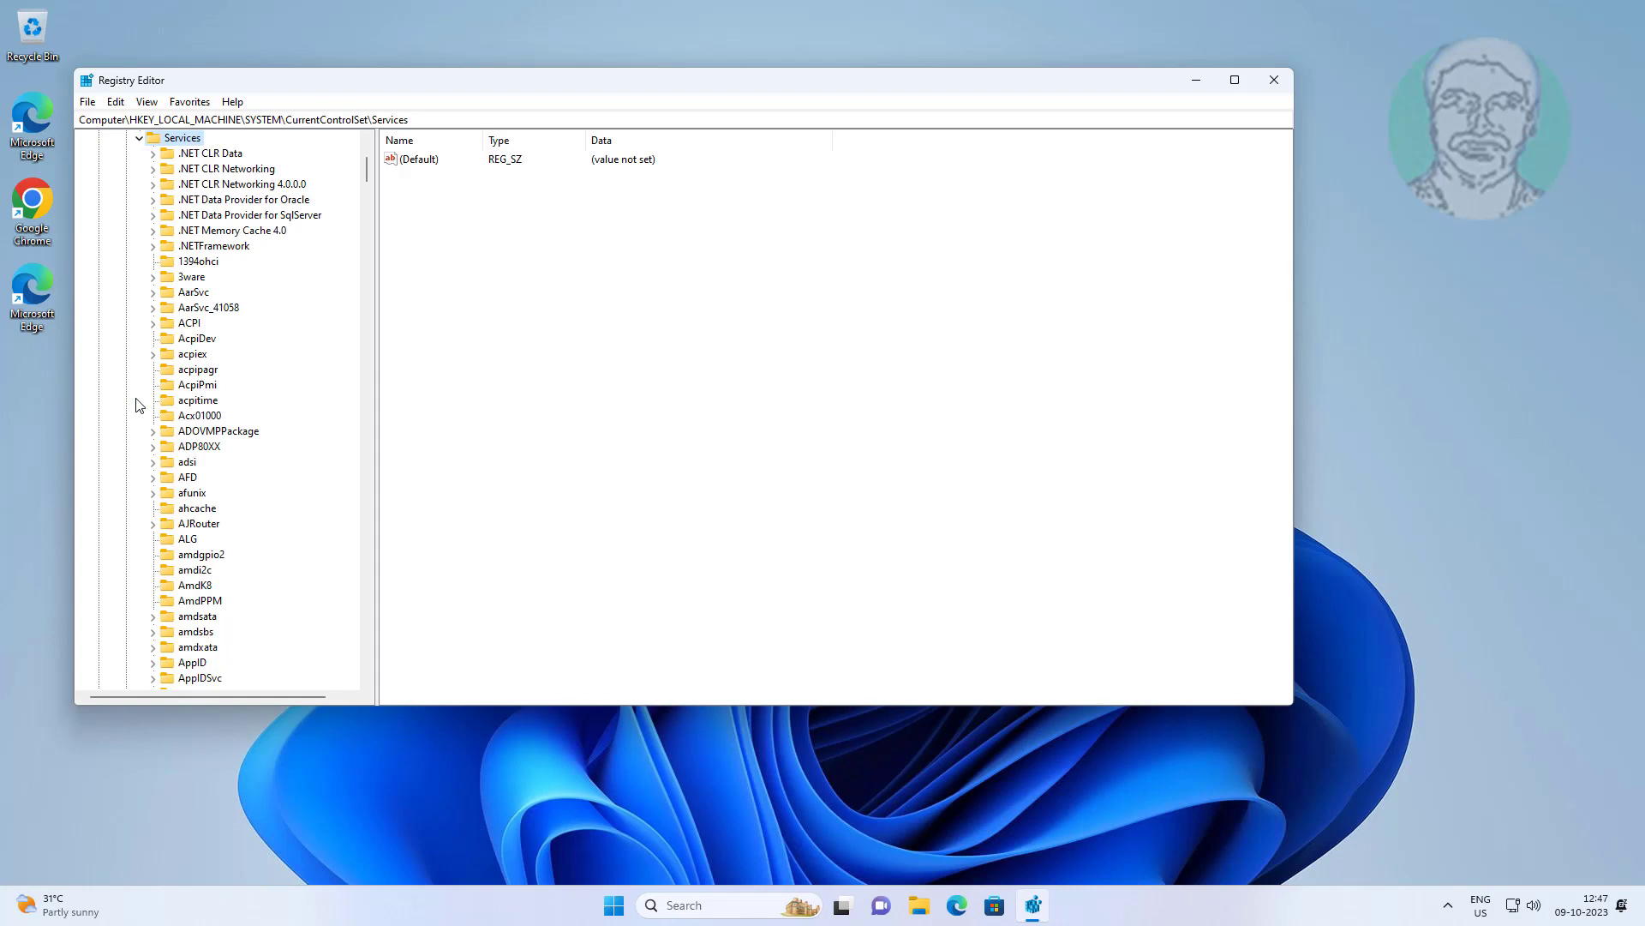
# Locate the USBSTOR key under Services, then select and expand it.
pyautogui.click(189, 449)
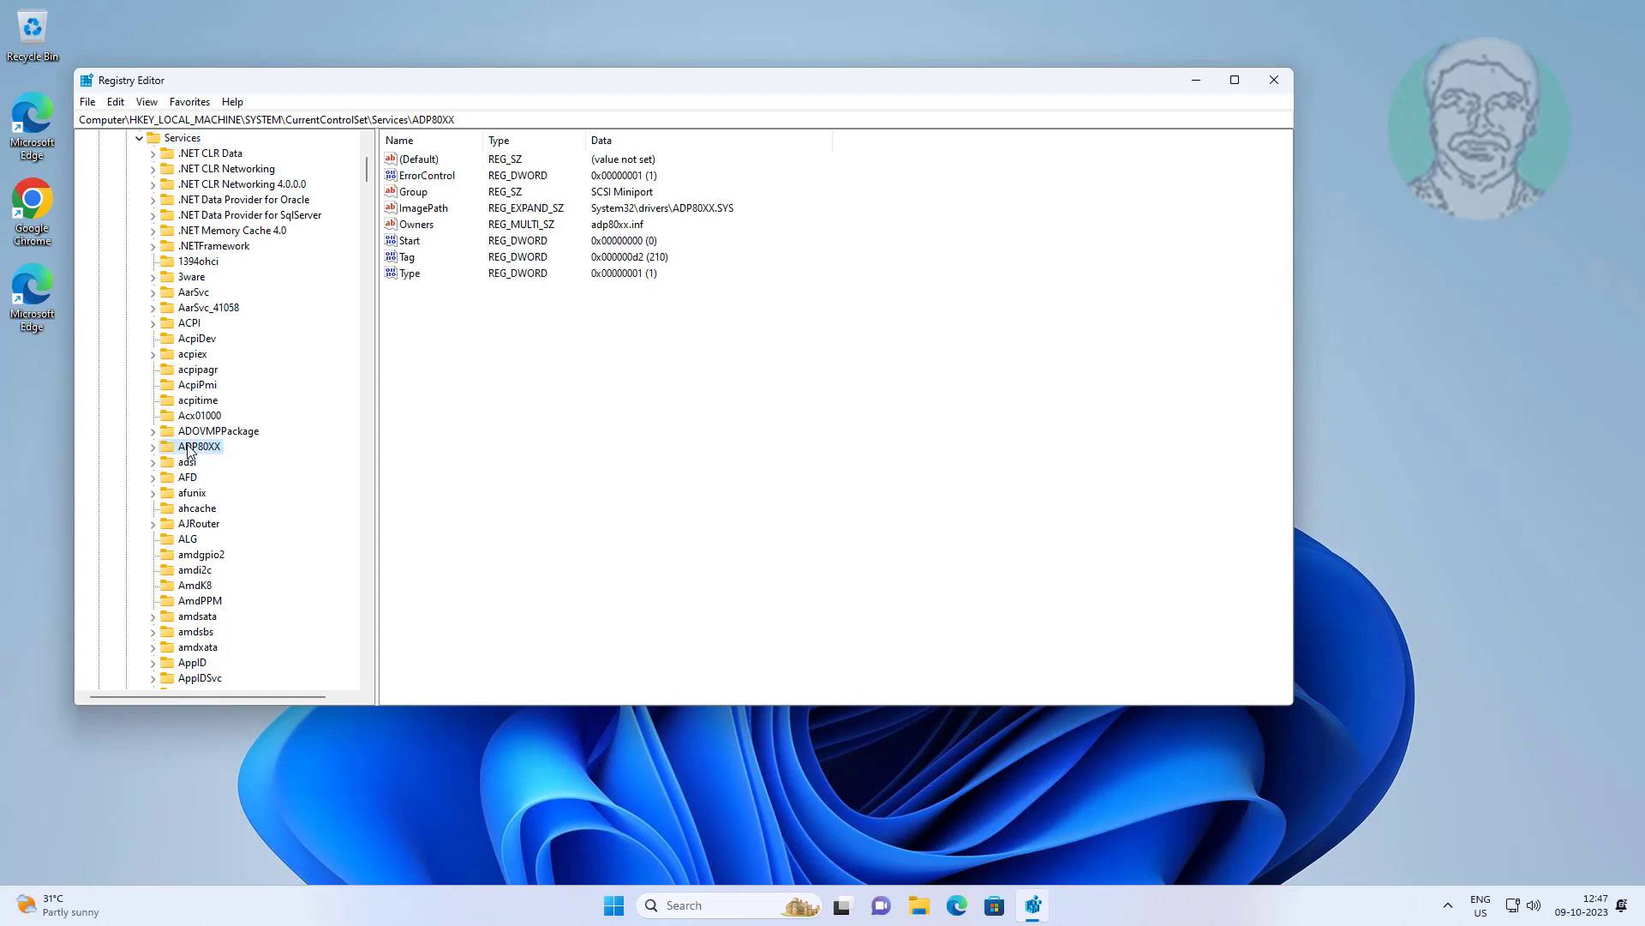
pyautogui.press('u')
pyautogui.scroll(-4, 274, 638)
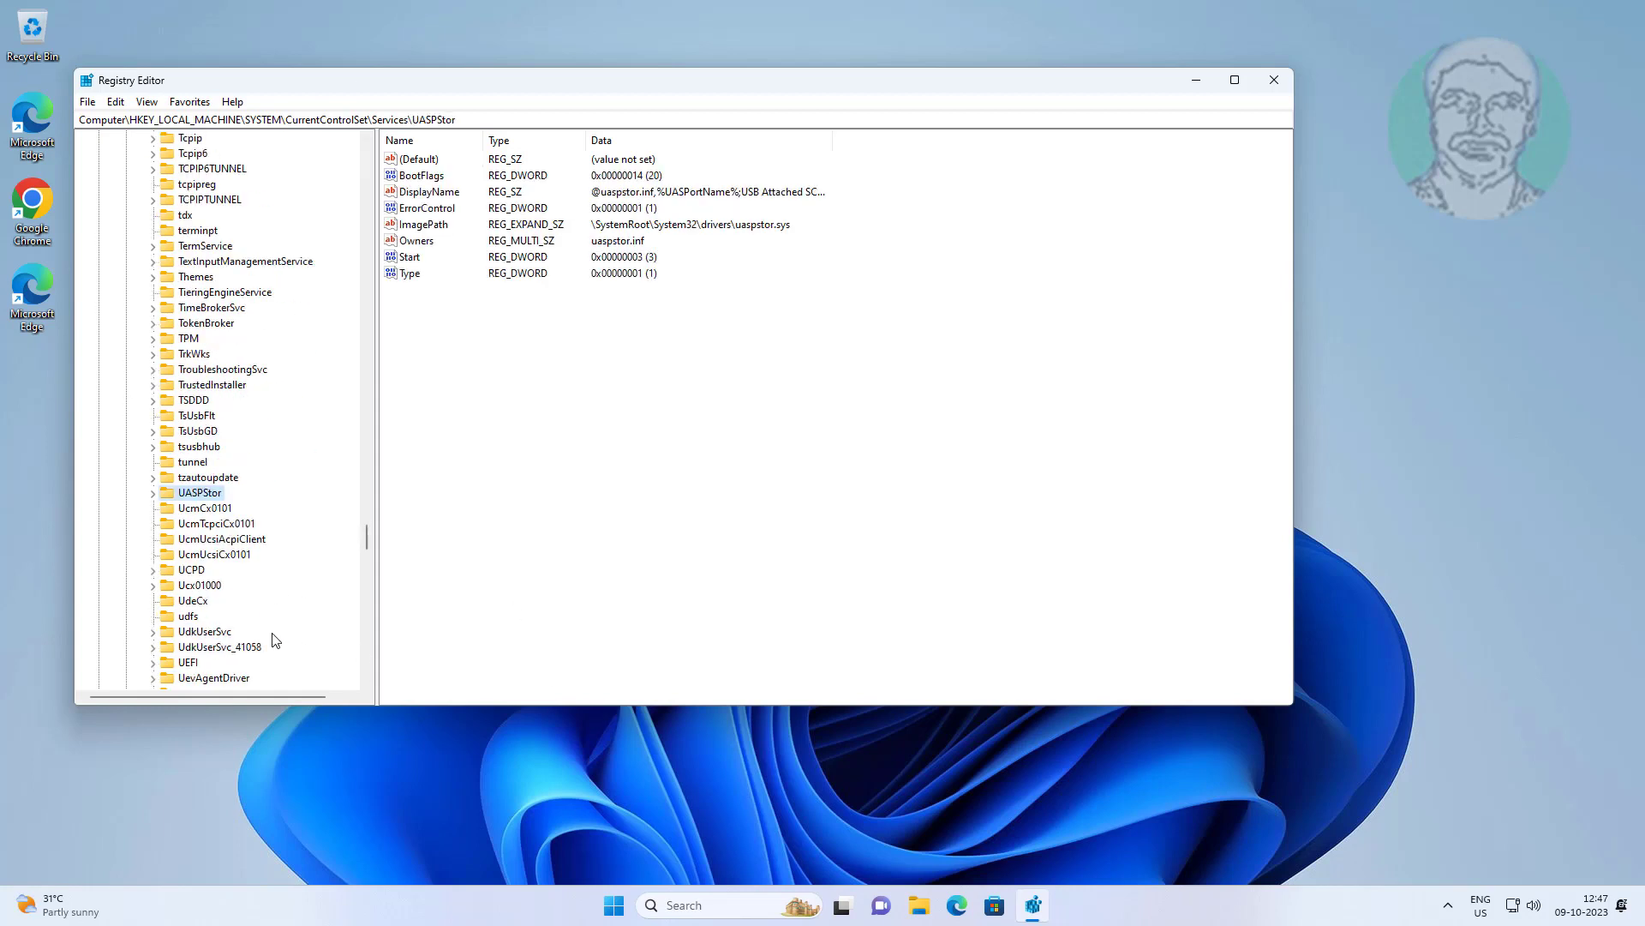
pyautogui.scroll(-5, 274, 639)
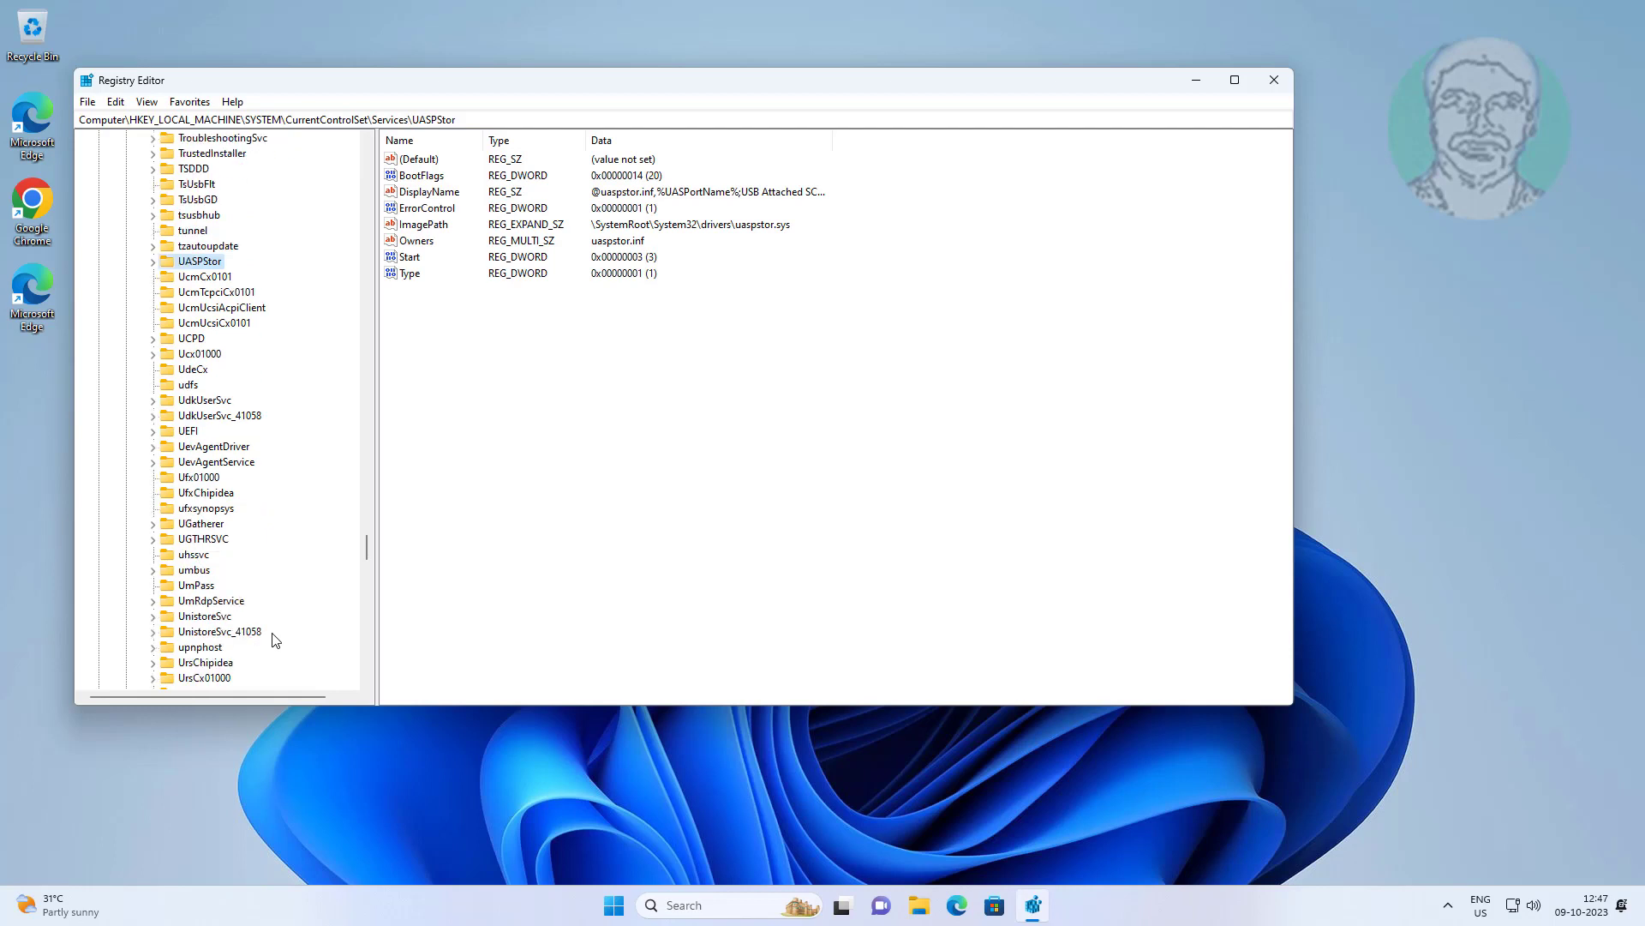
pyautogui.scroll(-2, 287, 564)
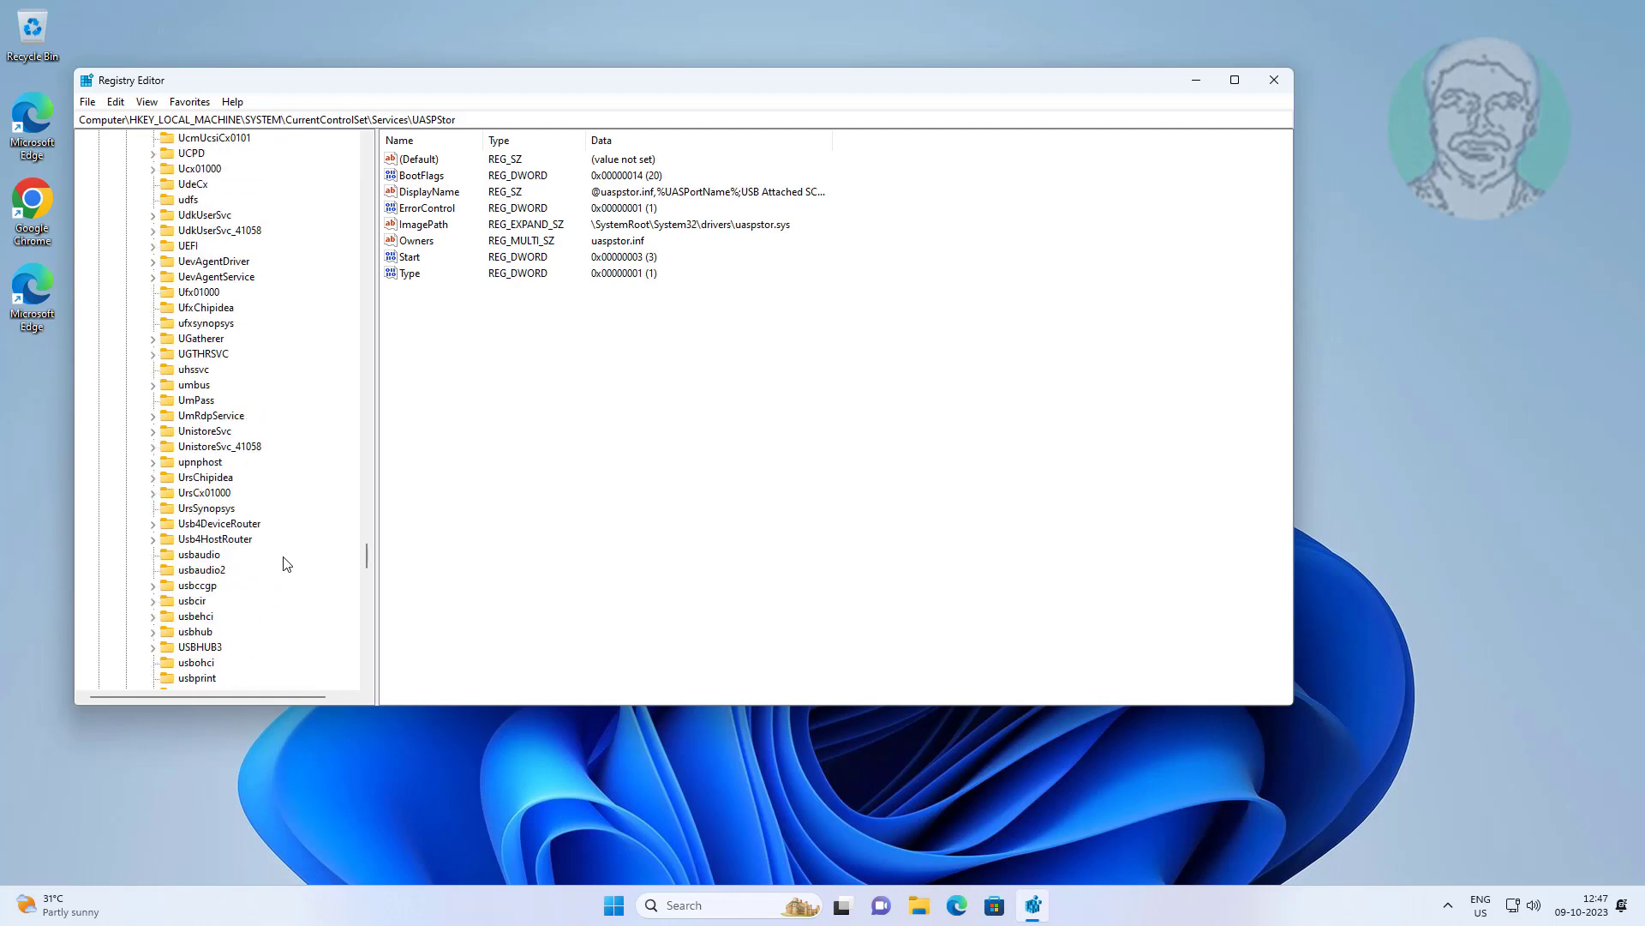
pyautogui.scroll(-4, 287, 564)
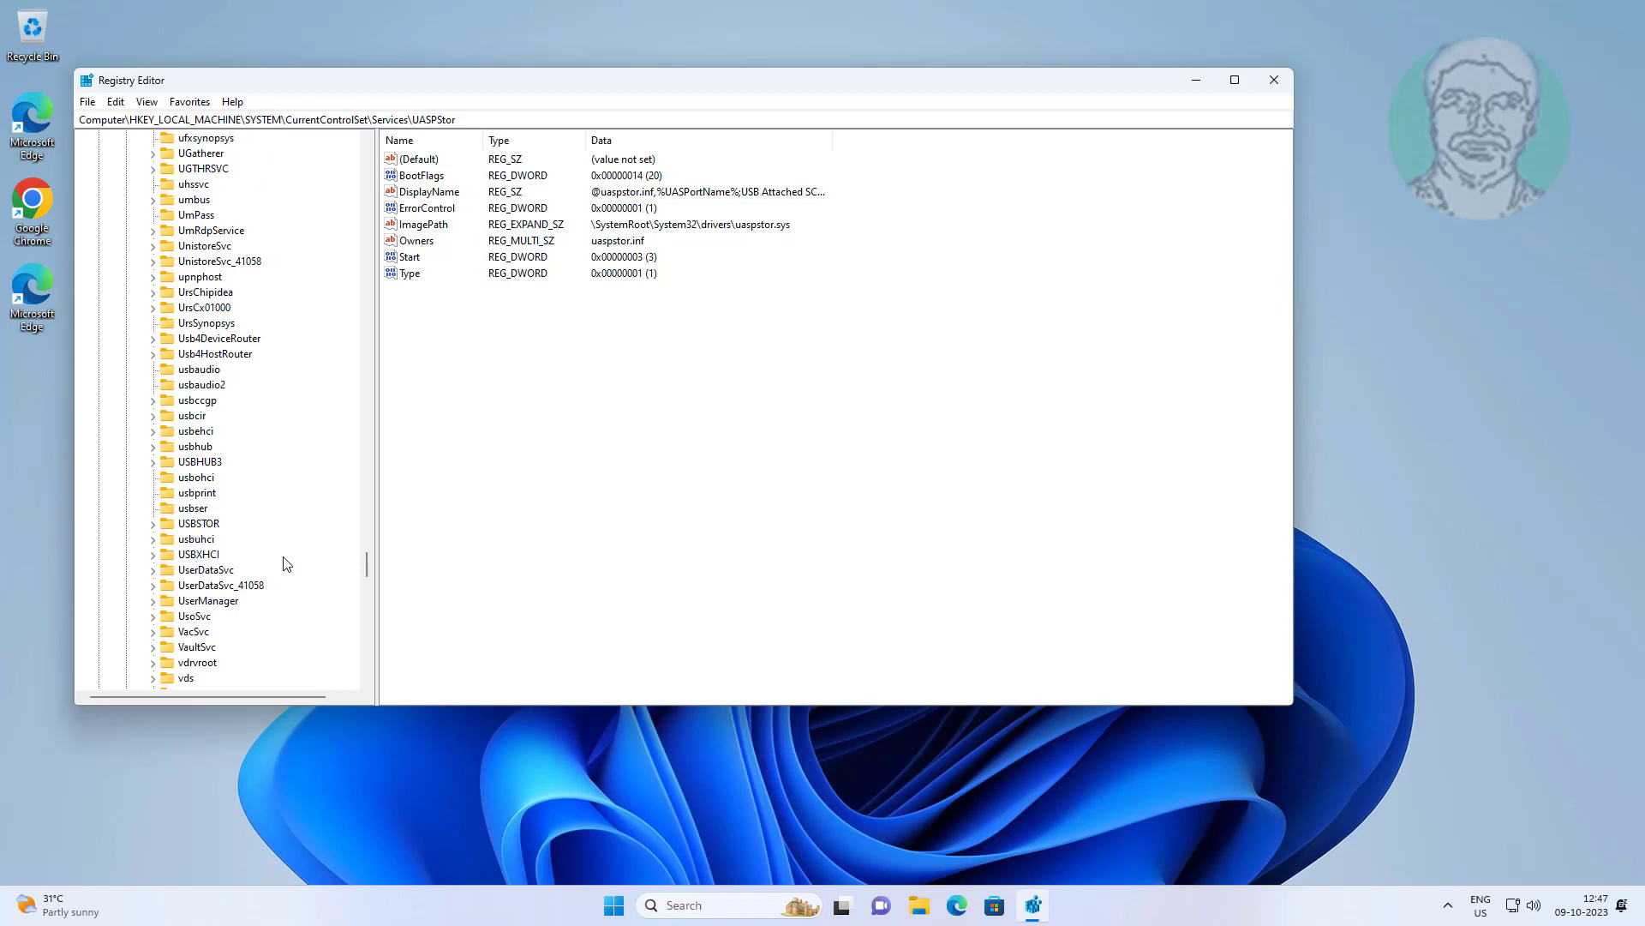
pyautogui.click(190, 523)
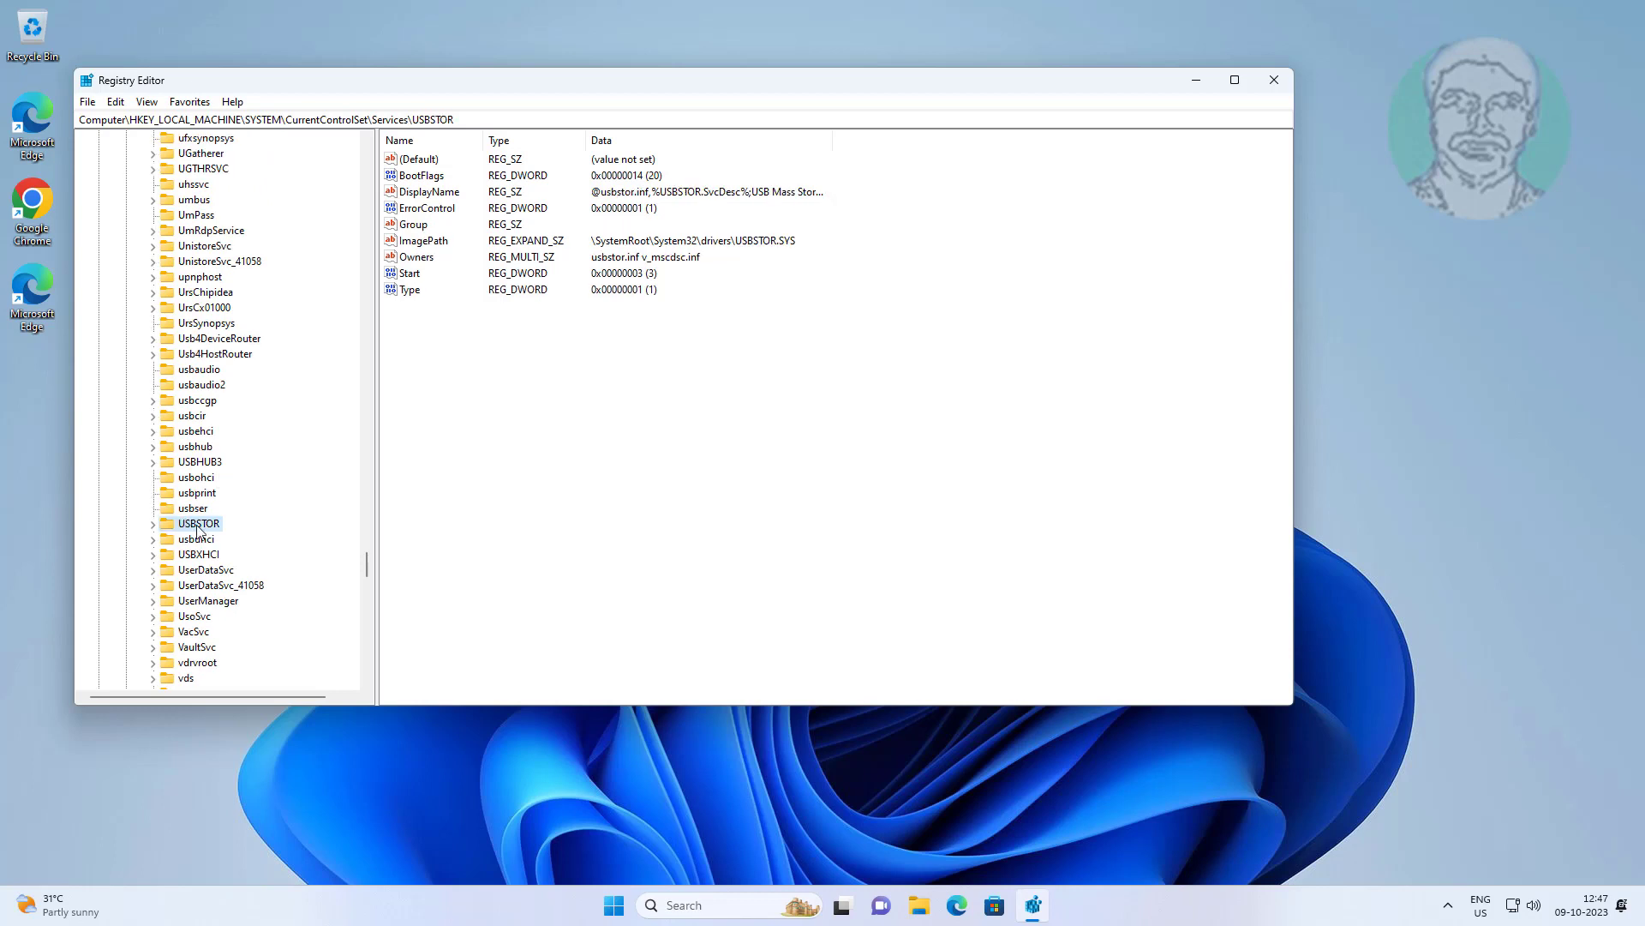
pyautogui.click(153, 523)
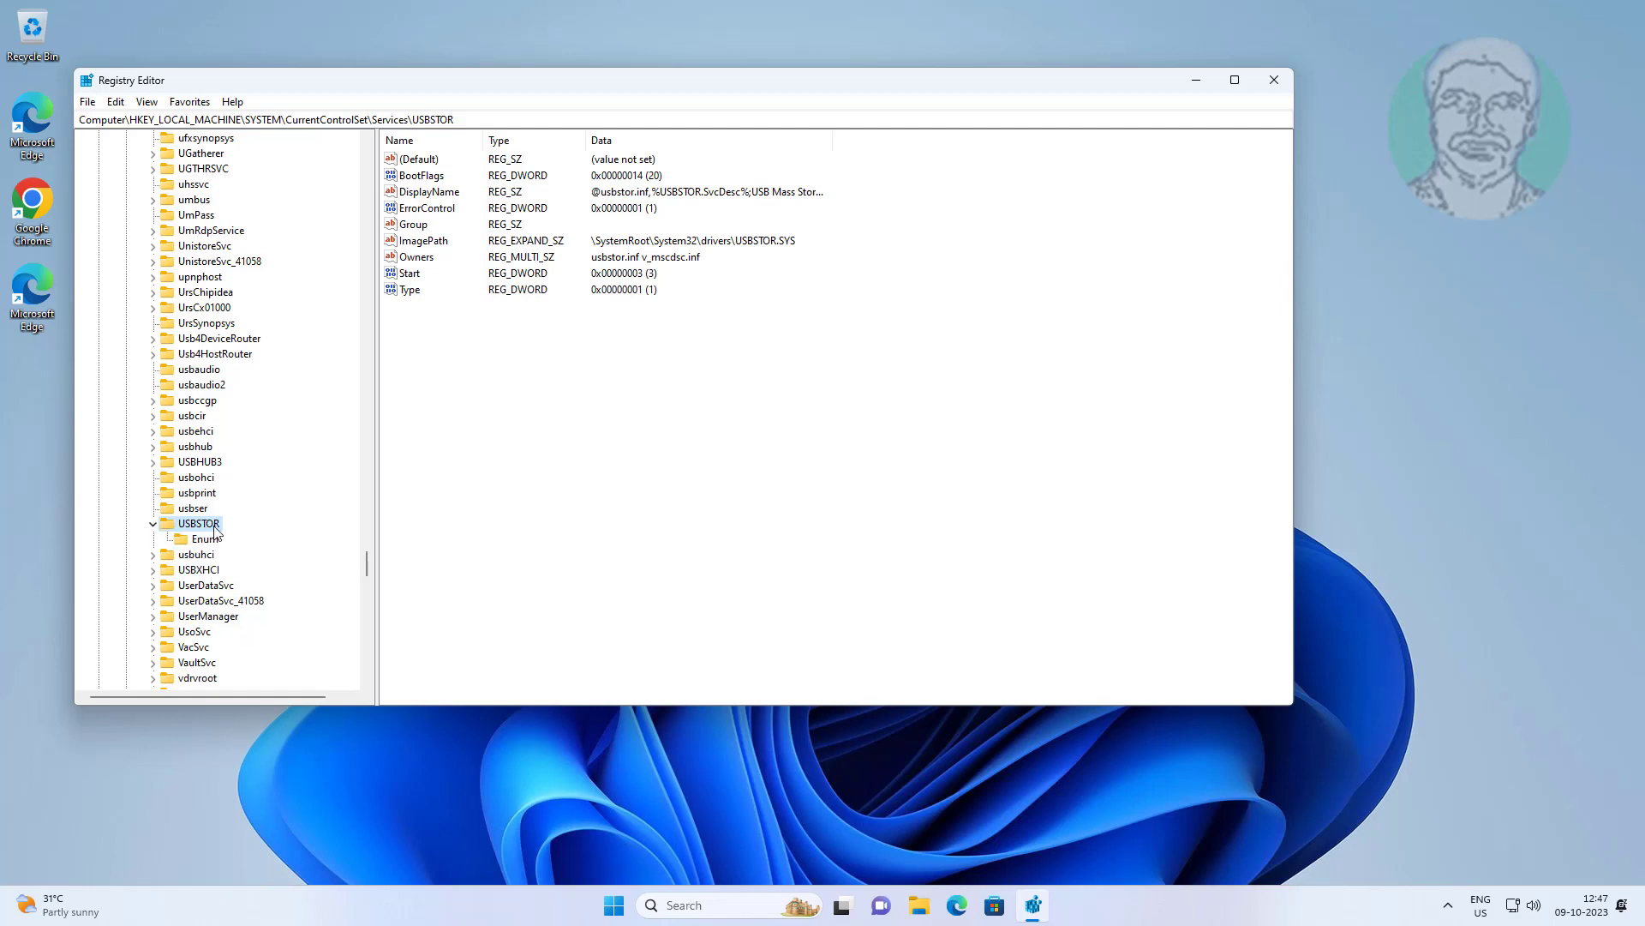
# Set the value data of the USBSTOR key's ErrorControl DWORD to 3 and reopen the value to check it.
pyautogui.click(429, 209)
pyautogui.doubleClick(431, 209)
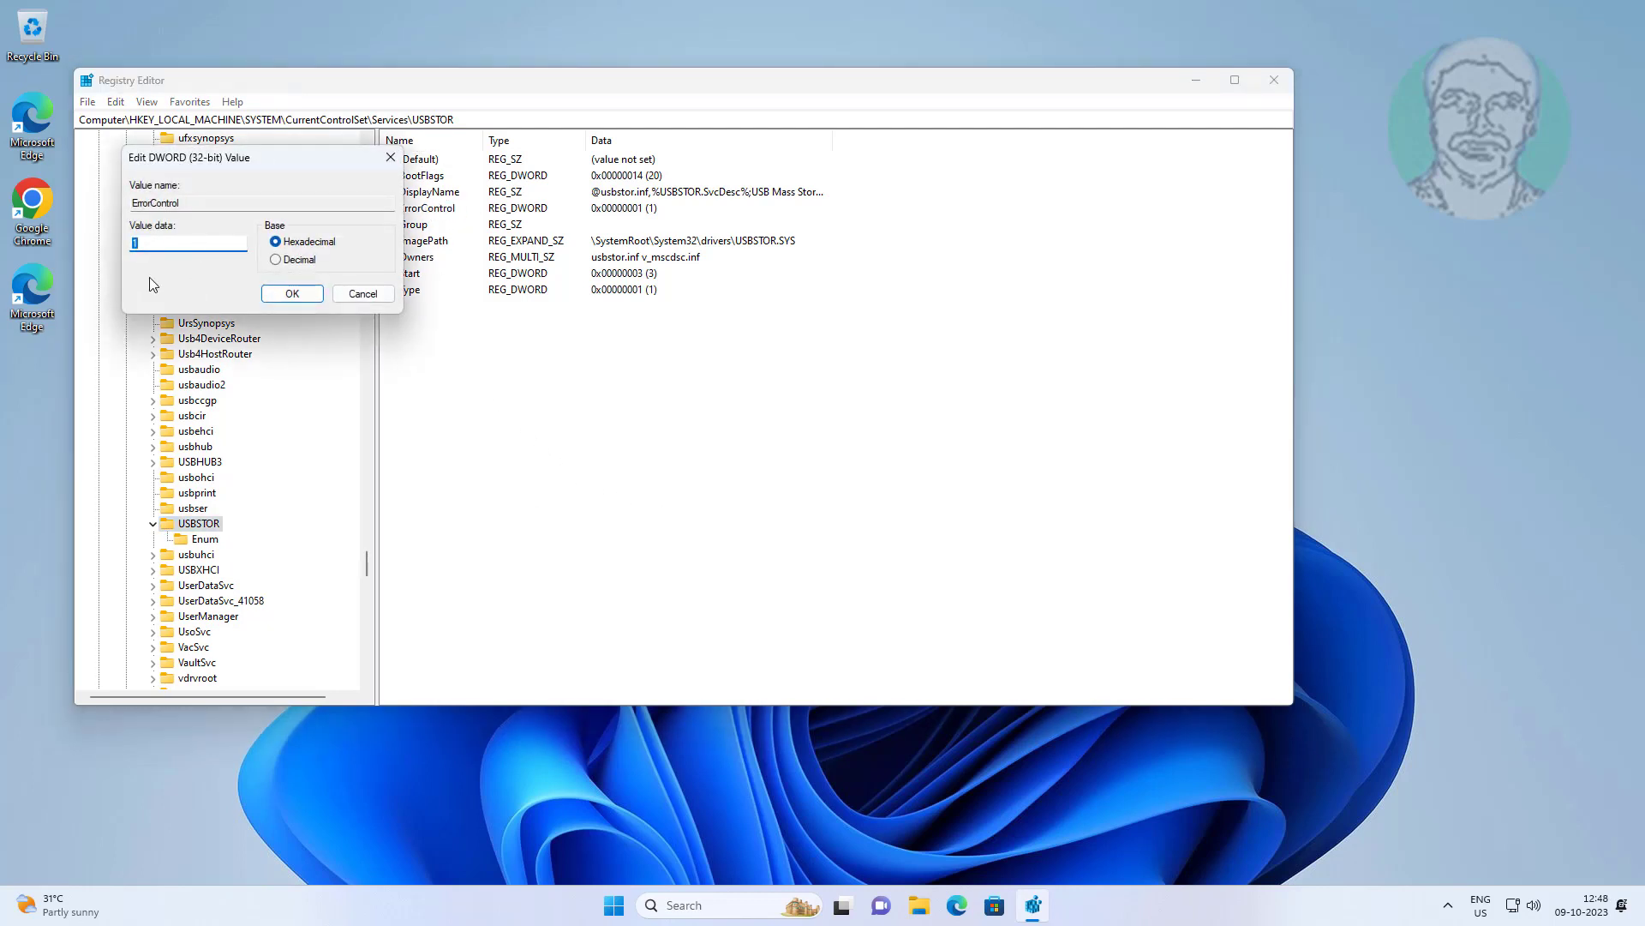
pyautogui.write('3')
pyautogui.click(291, 296)
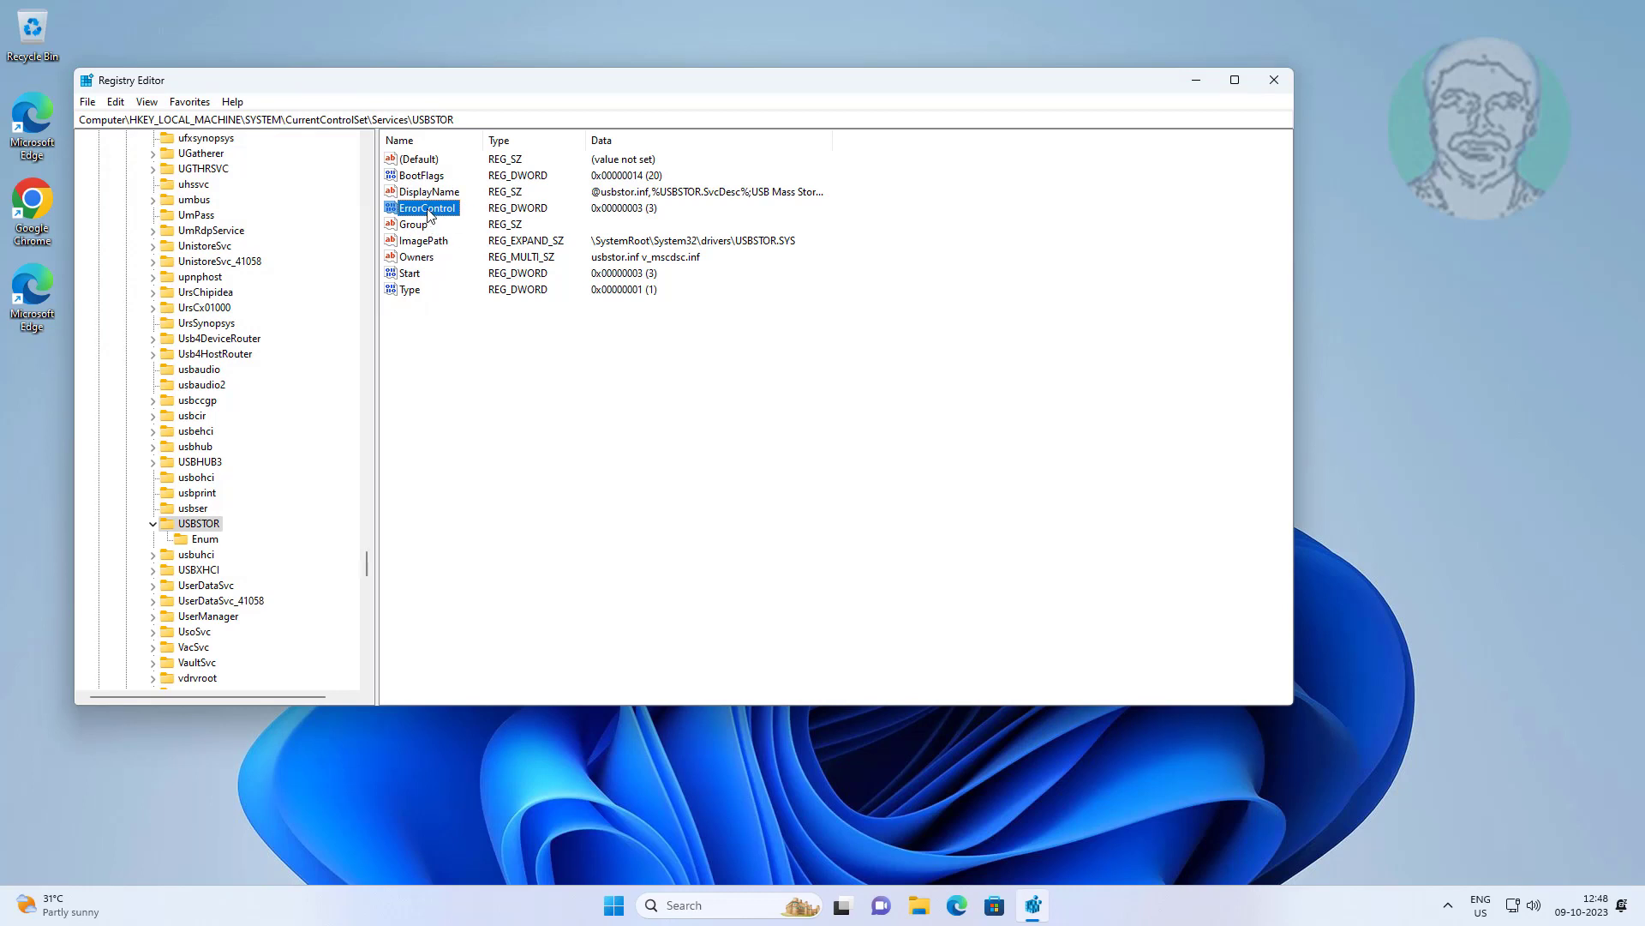
pyautogui.doubleClick(428, 210)
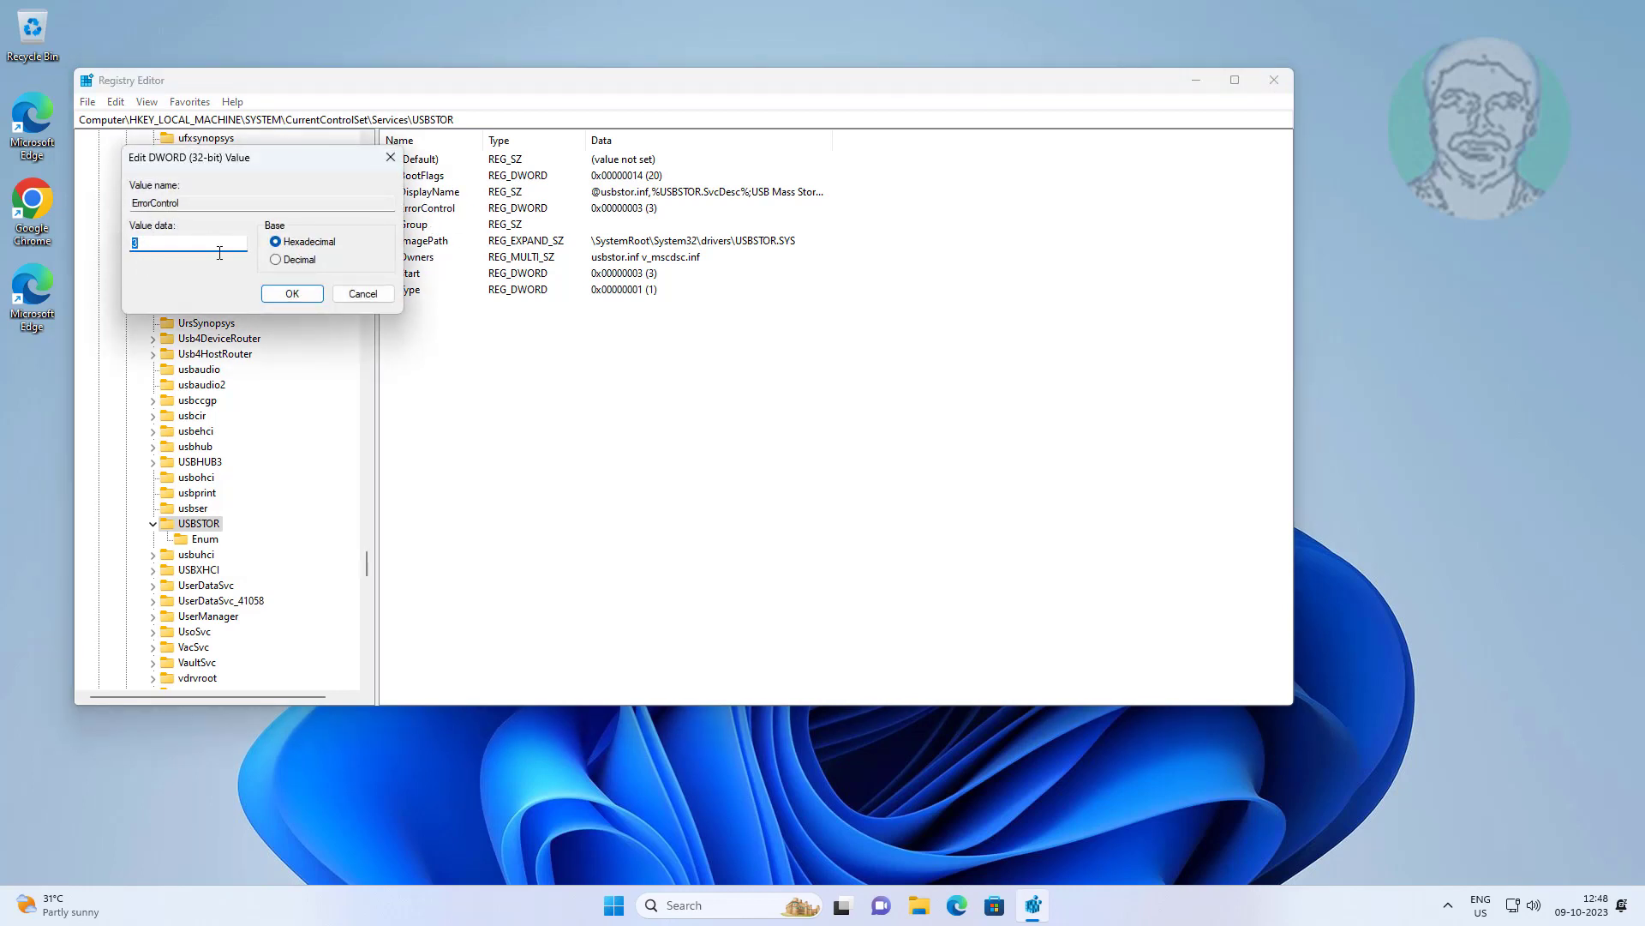
pyautogui.click(291, 293)
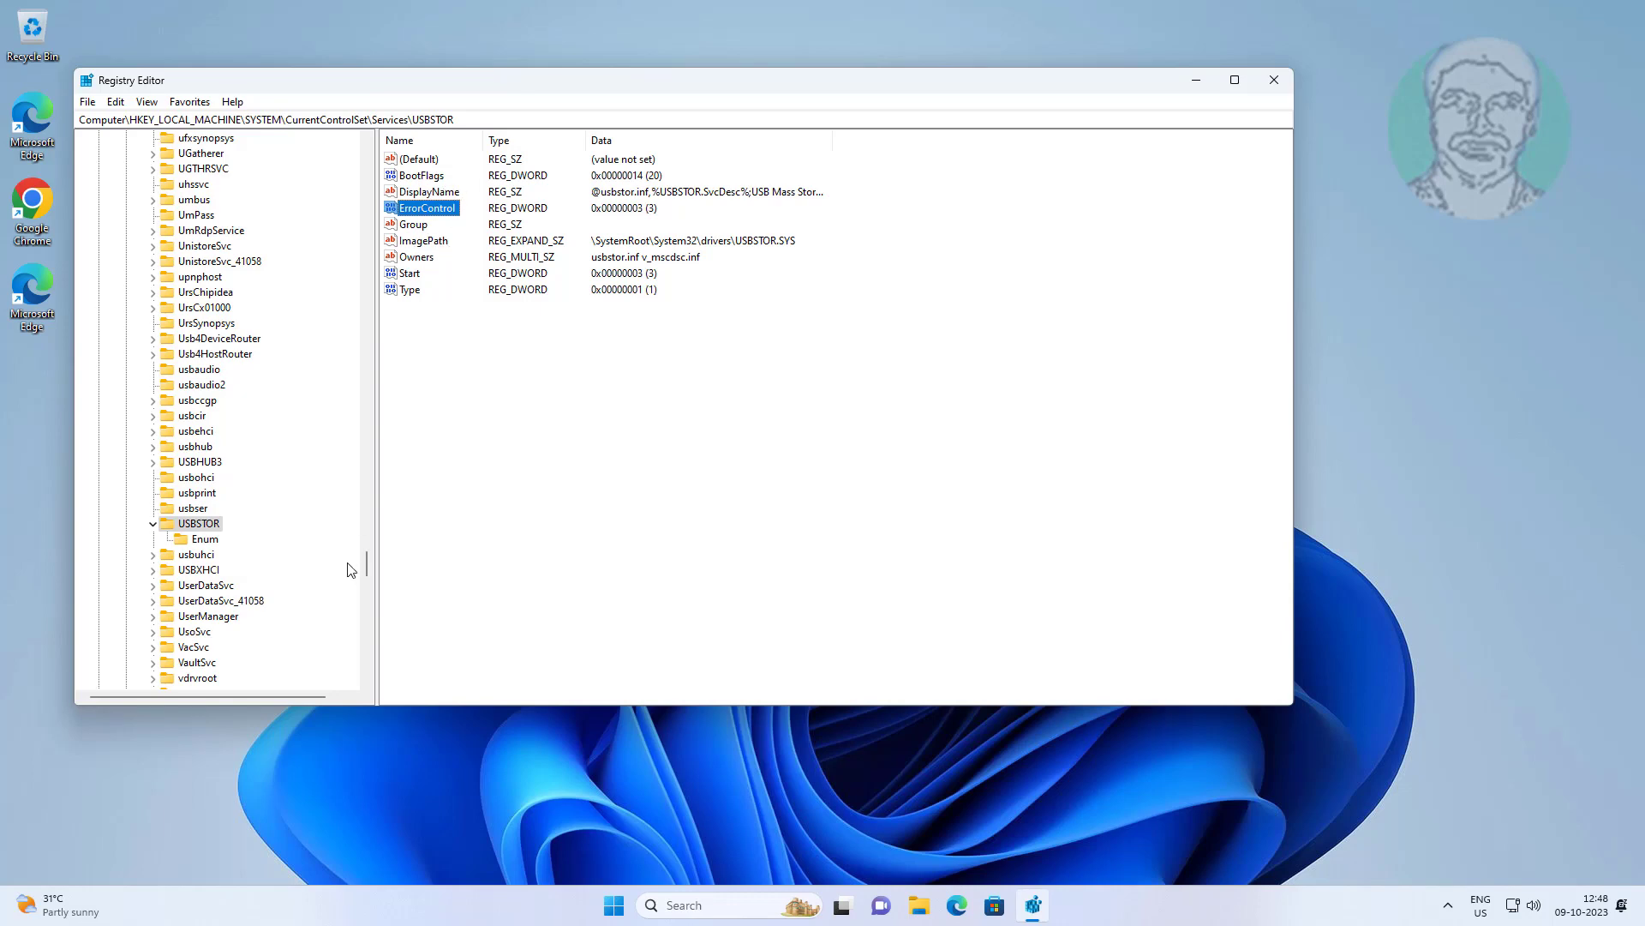
# Collapse the registry tree from Services back up to HKEY_LOCAL_MACHINE and close Registry Editor.
pyautogui.moveTo(365, 575); pyautogui.dragTo(381, 174)
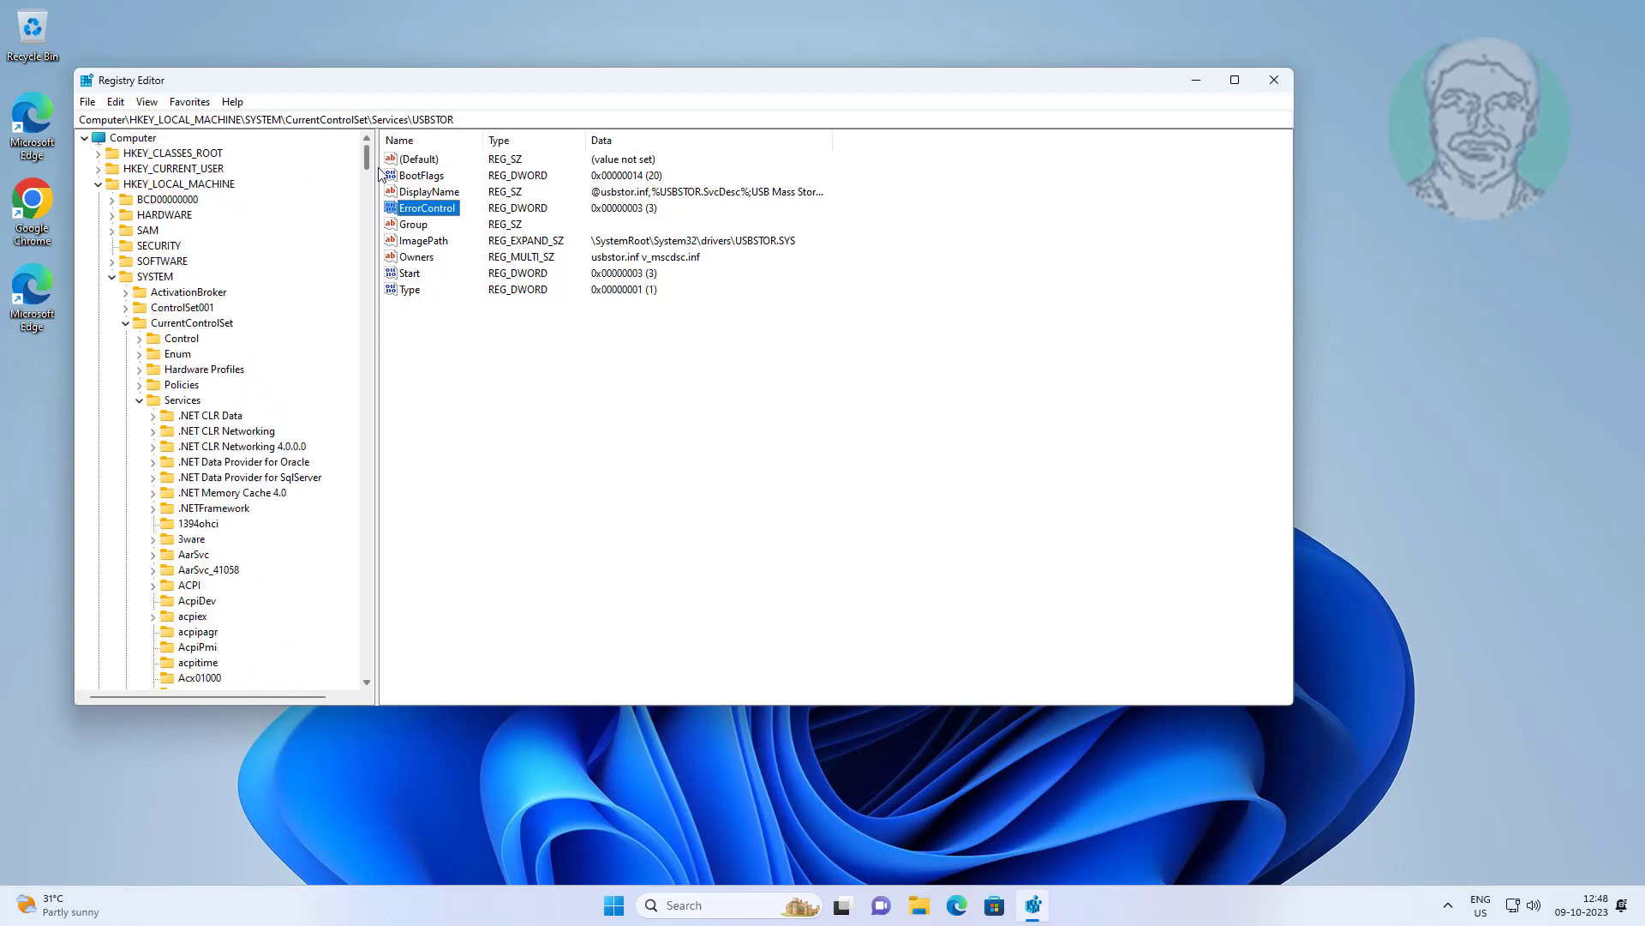
pyautogui.click(139, 399)
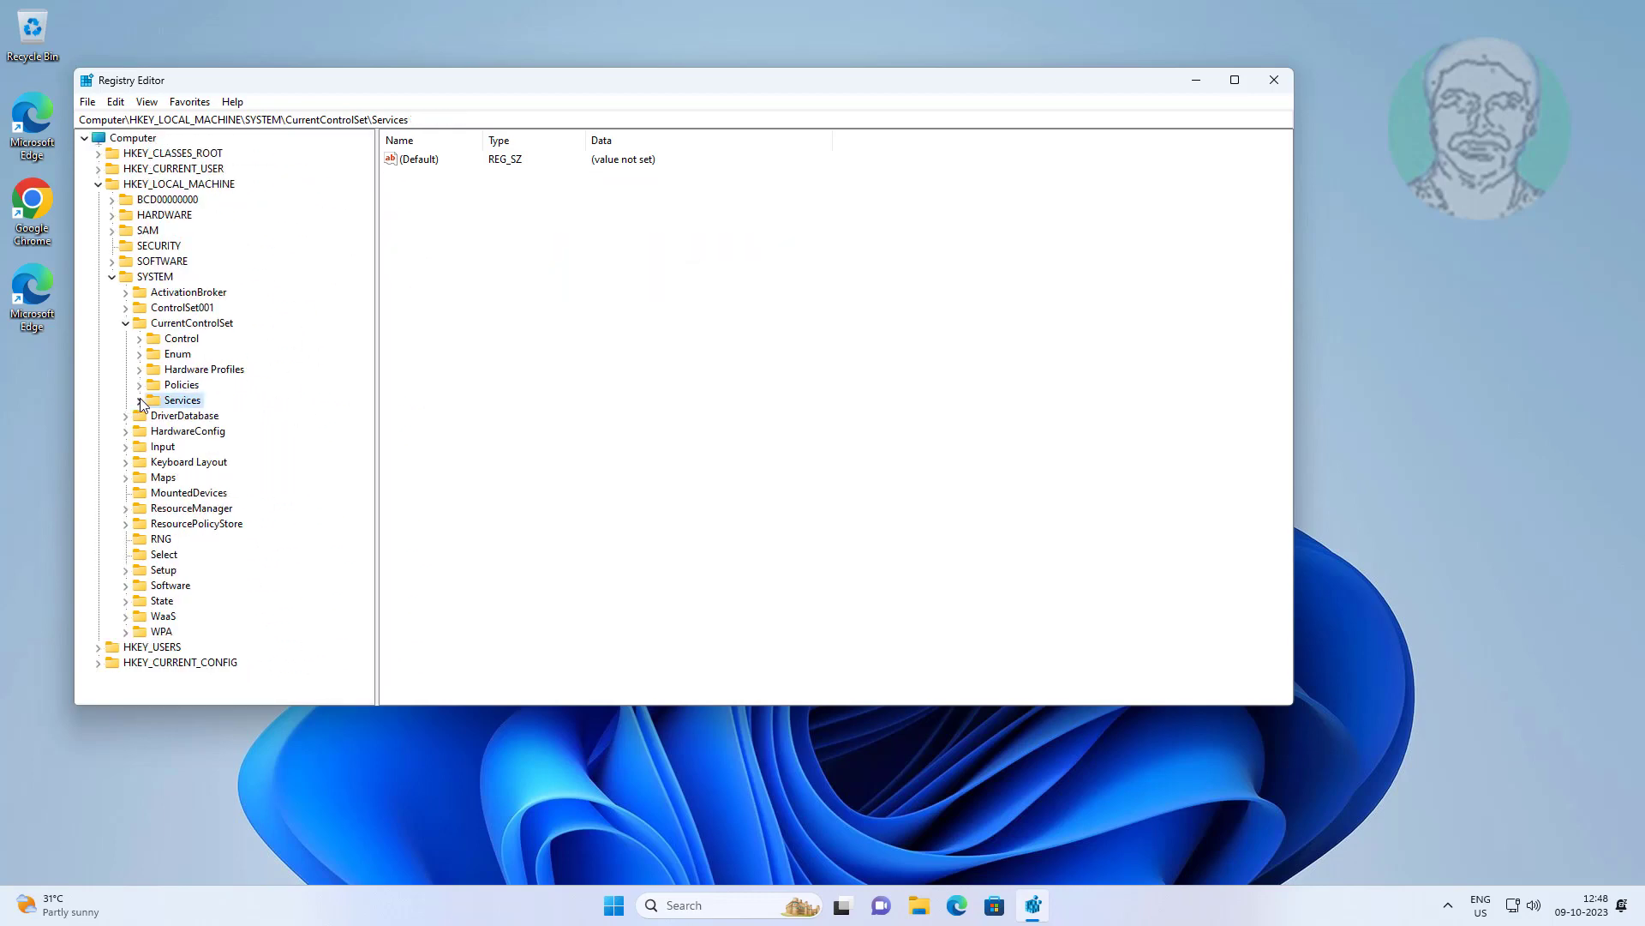
pyautogui.click(125, 322)
pyautogui.click(112, 276)
pyautogui.click(98, 184)
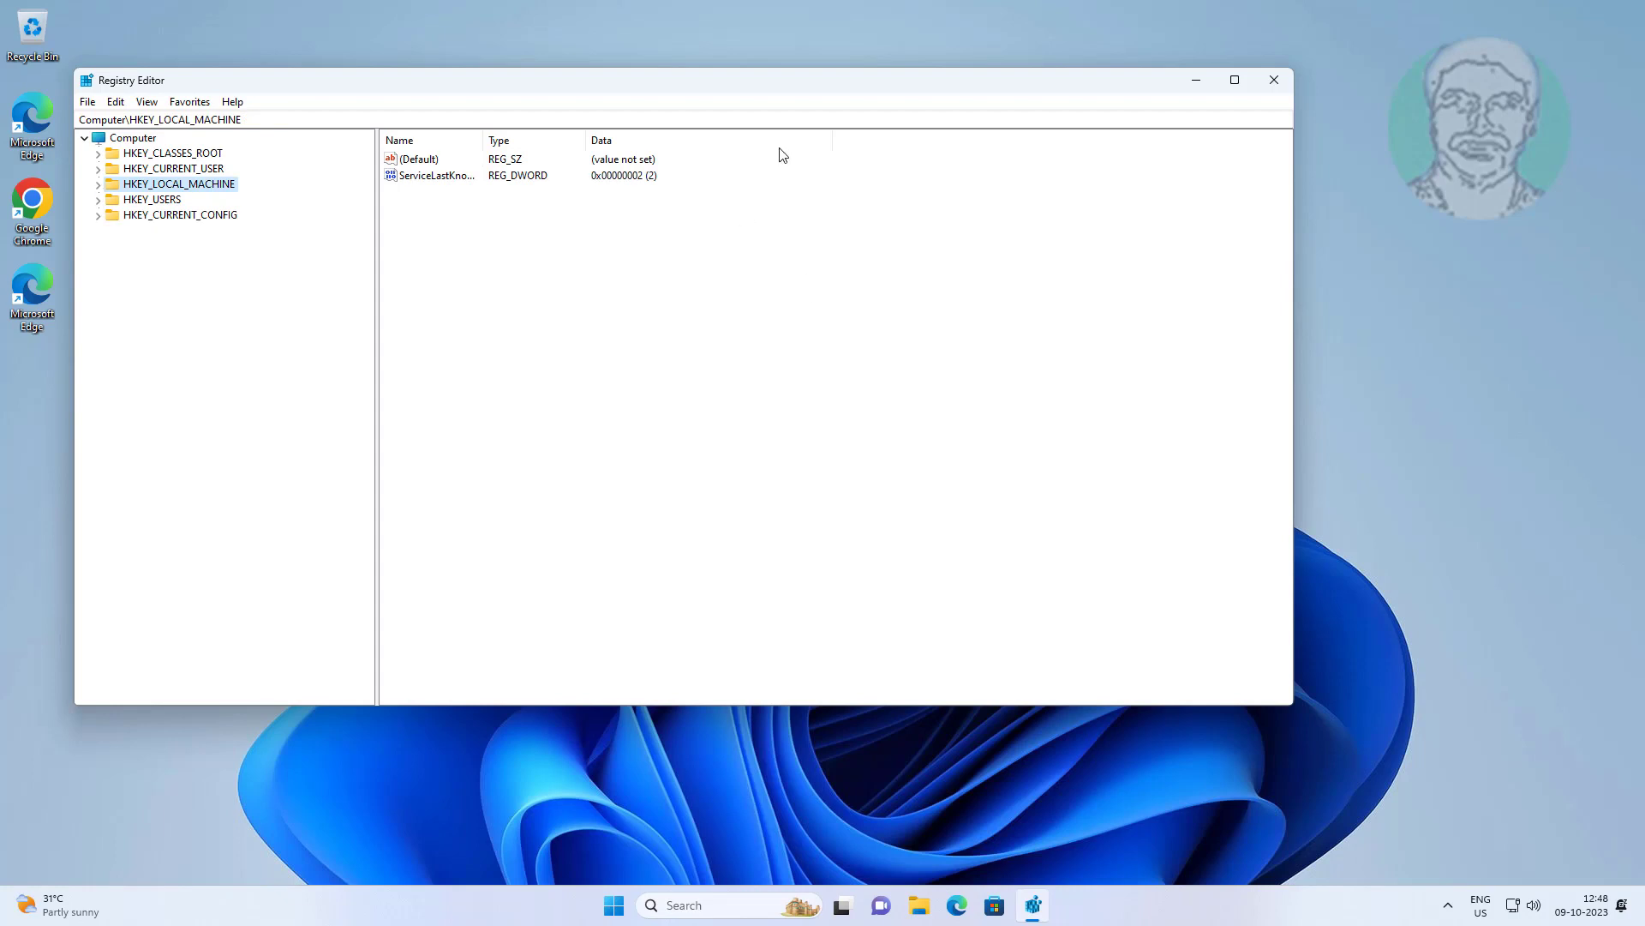
pyautogui.click(1275, 80)
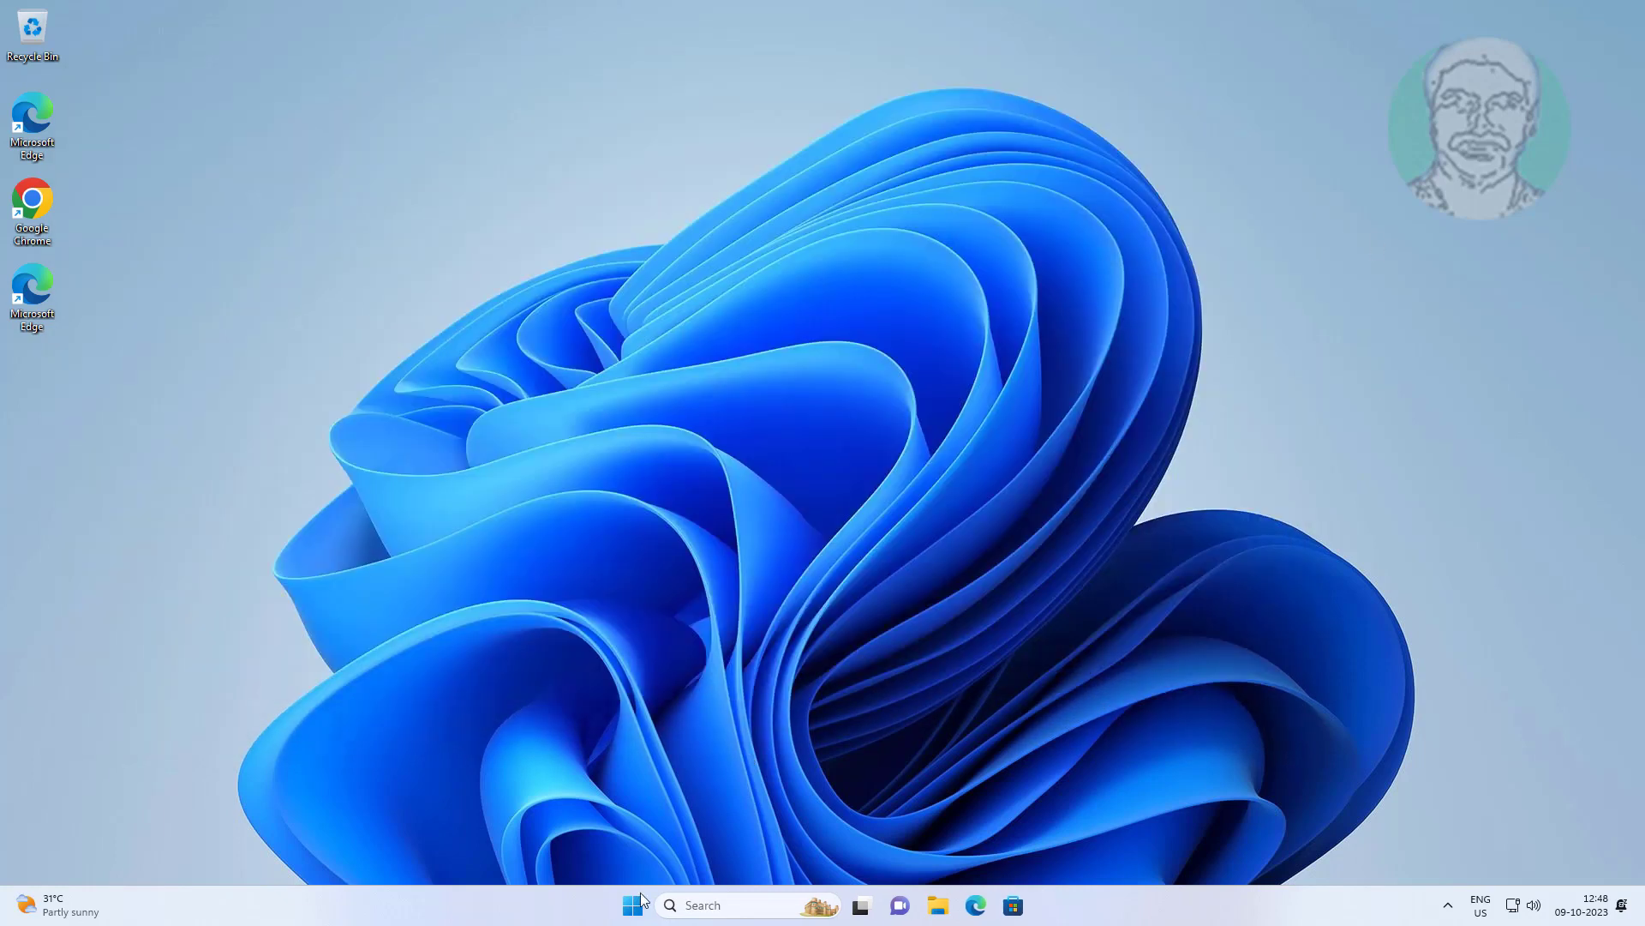
# Restart the computer to apply the registry change.
pyautogui.click(640, 901)
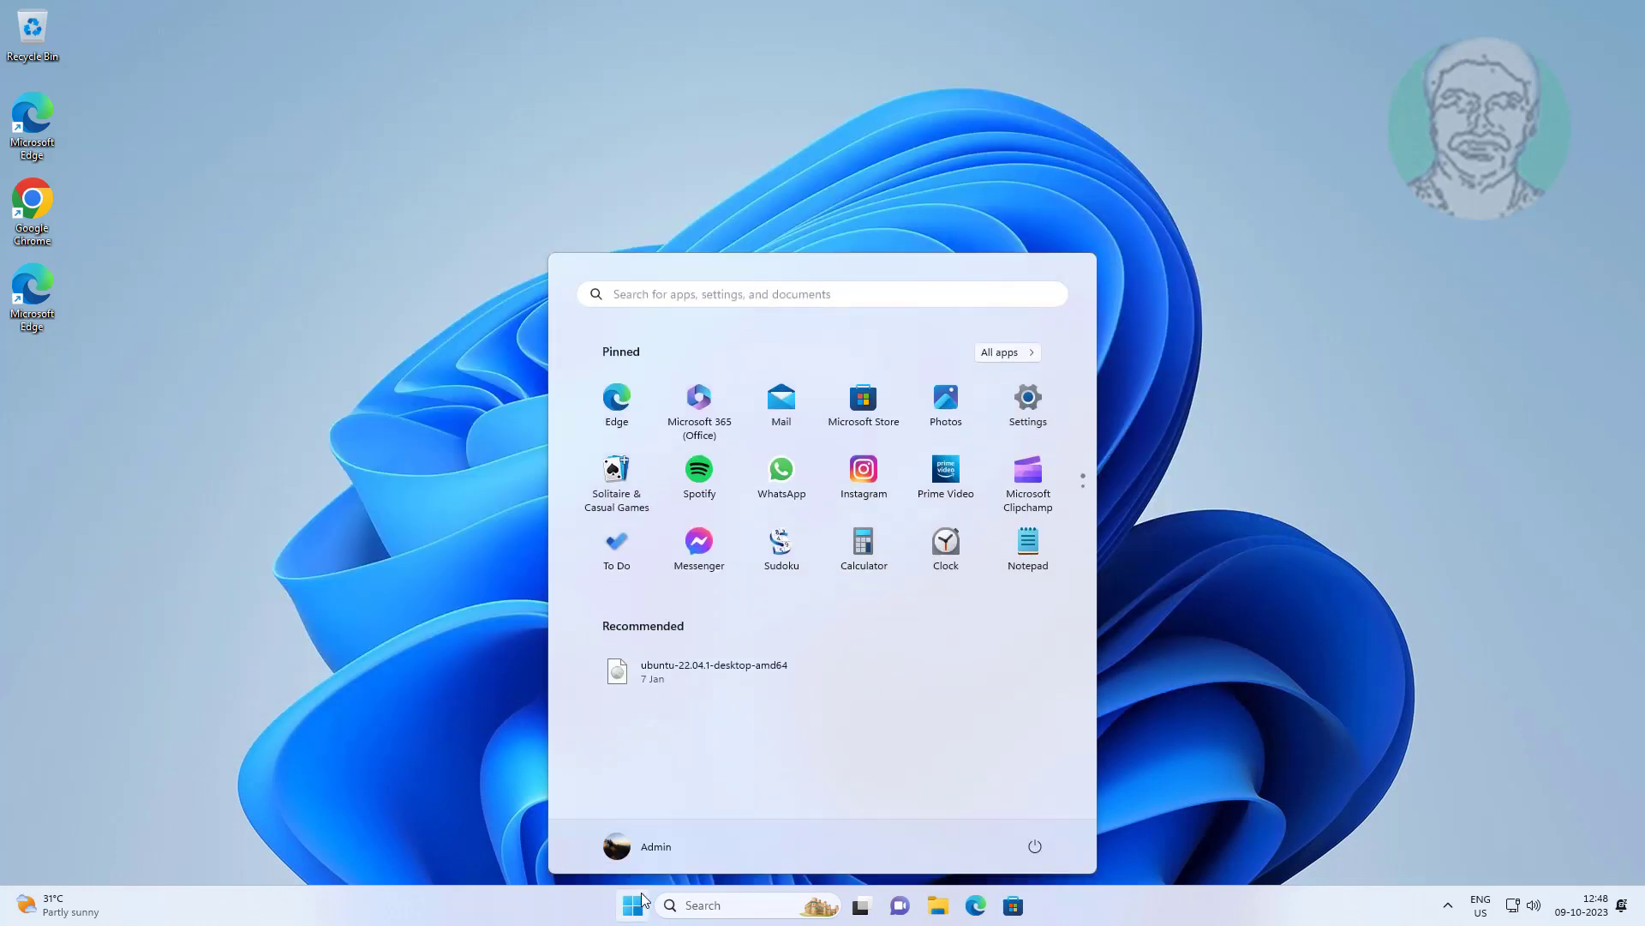
pyautogui.click(1034, 849)
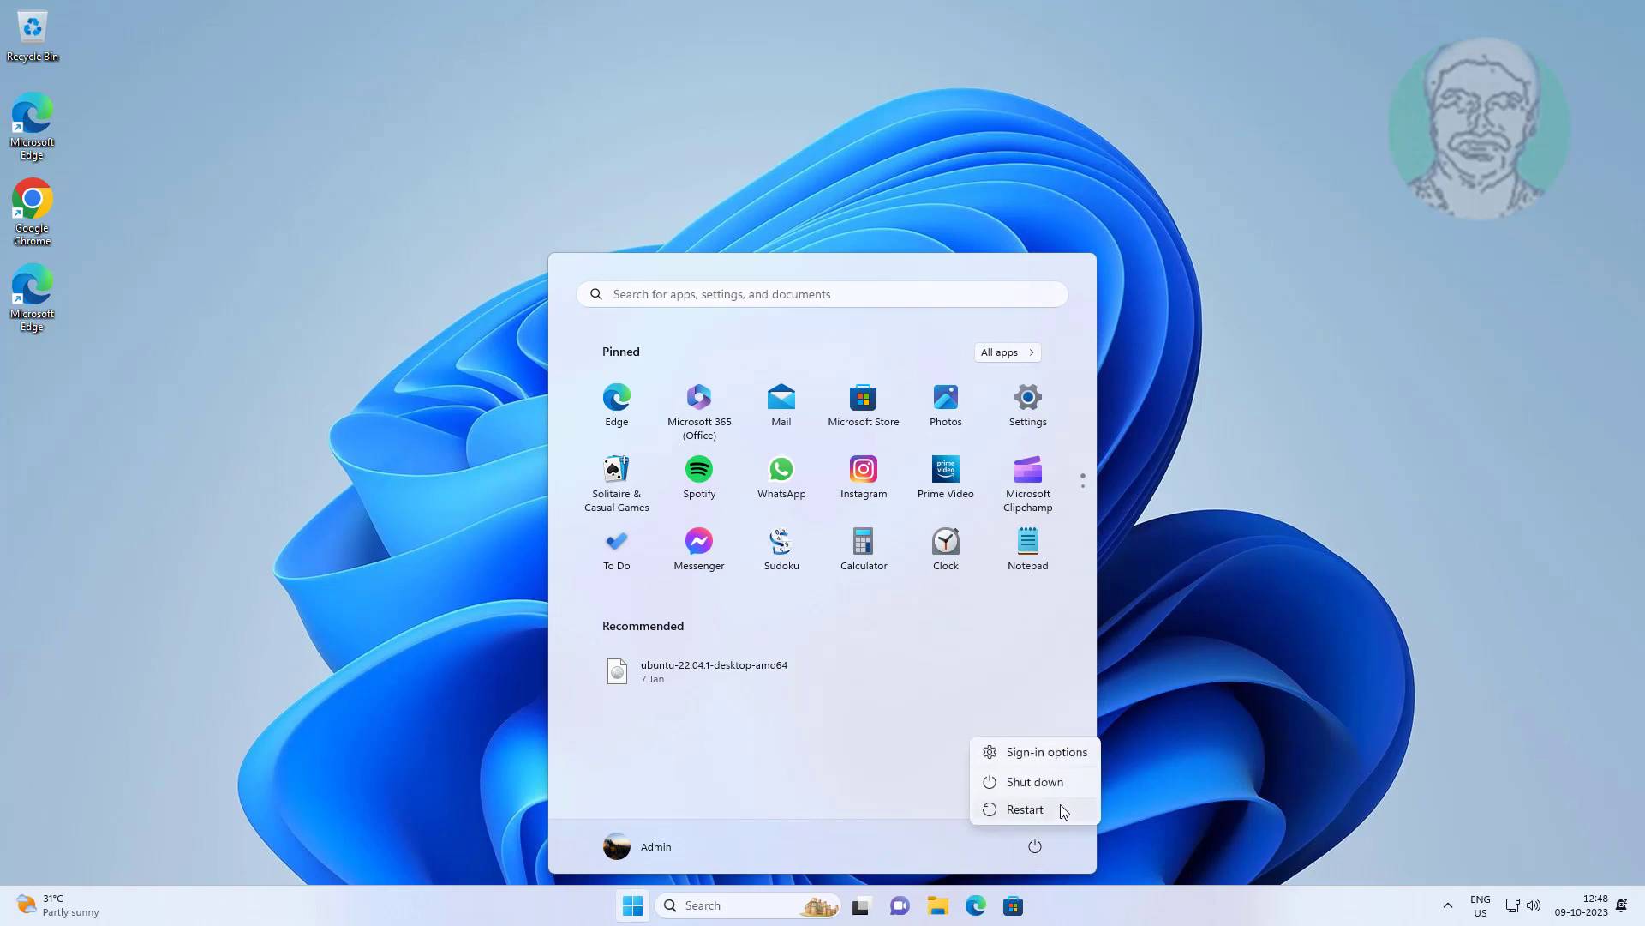
pyautogui.click(1052, 811)
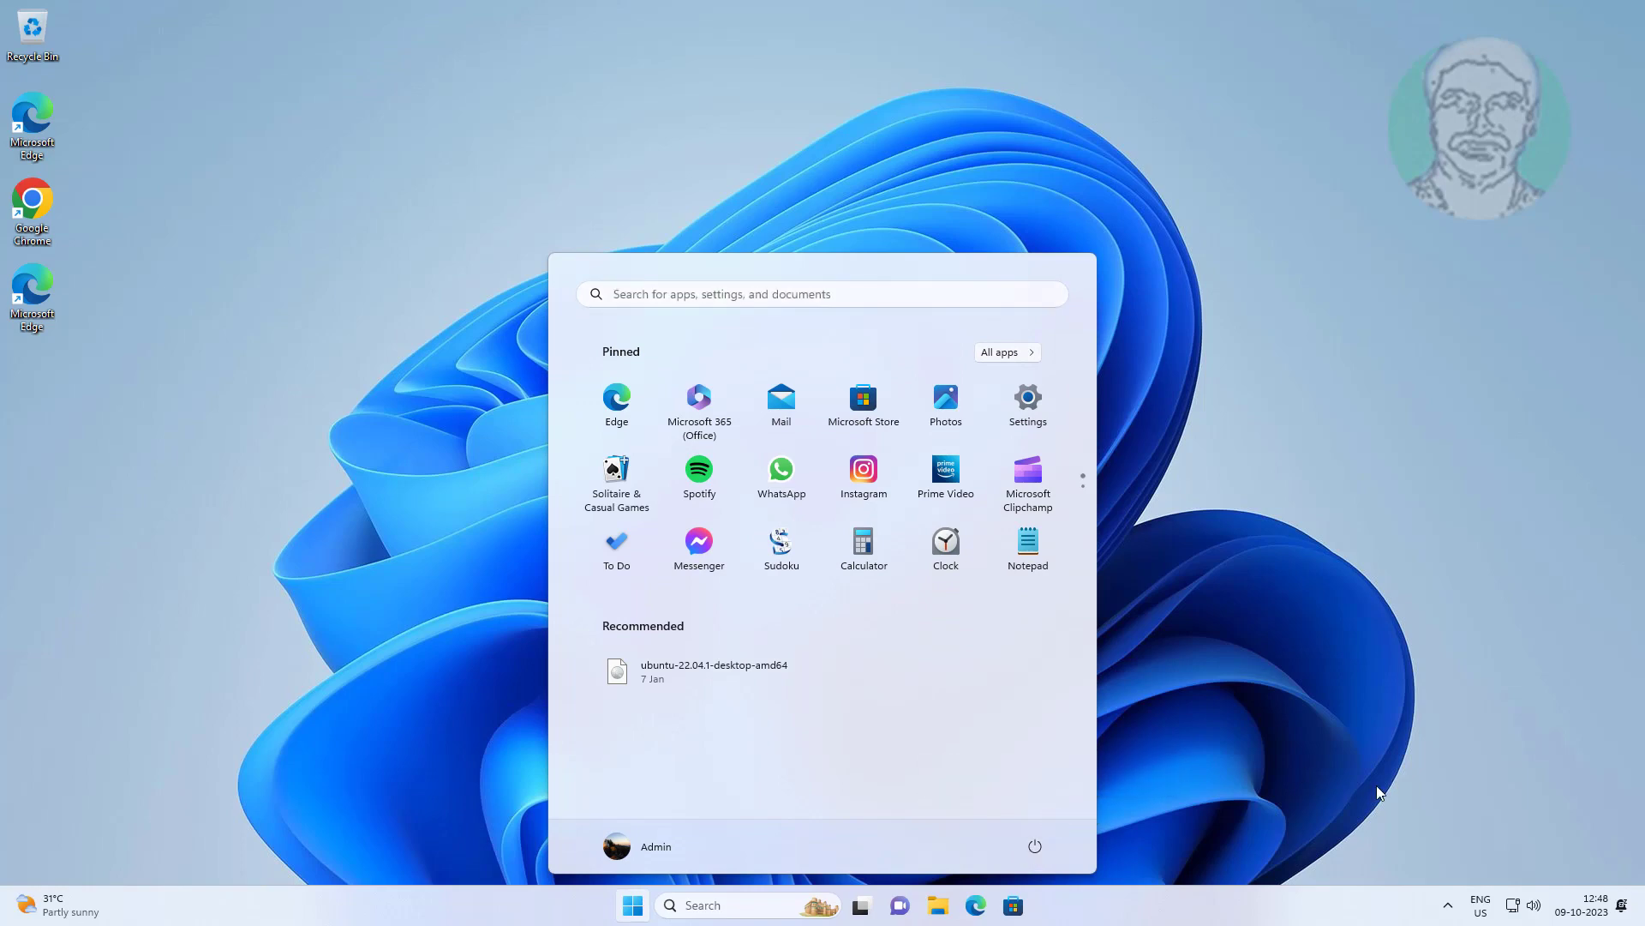